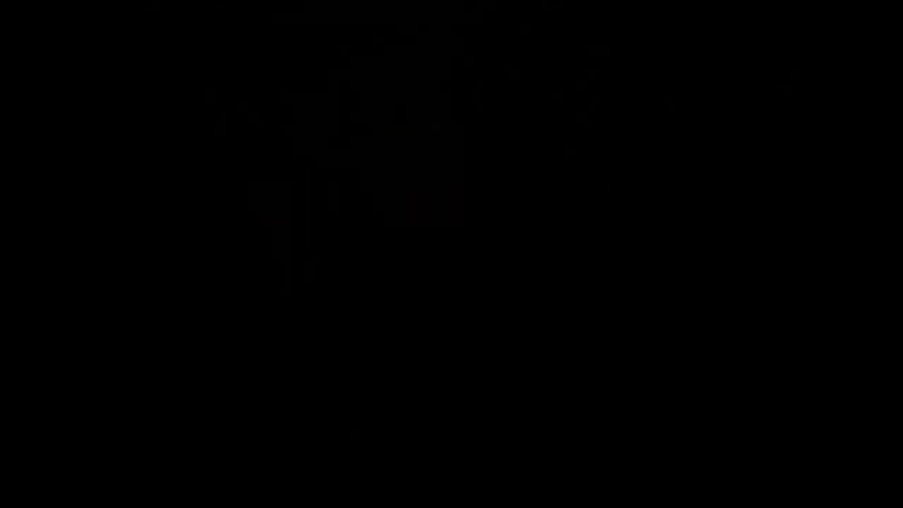
- Move the sphere so it overlaps the cube's upper corner, then deselect
key("w")
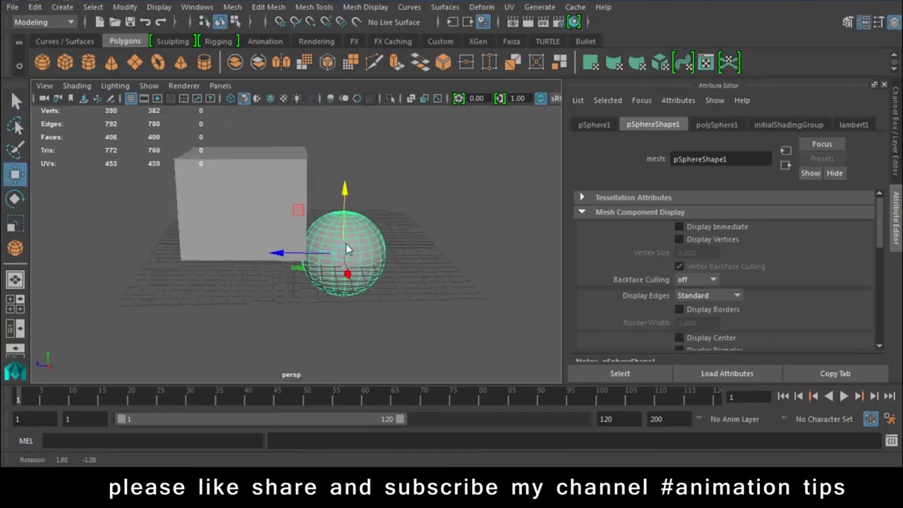
mouse_move(338, 245)
left_mouse_down("alt")
mouse_move(334, 278)
mouse_move(395, 308)
left_mouse_up("alt")
mouse_move(316, 231)
left_mouse_down()
mouse_move(357, 246)
mouse_move(247, 186)
mouse_move(342, 225)
left_mouse_up()
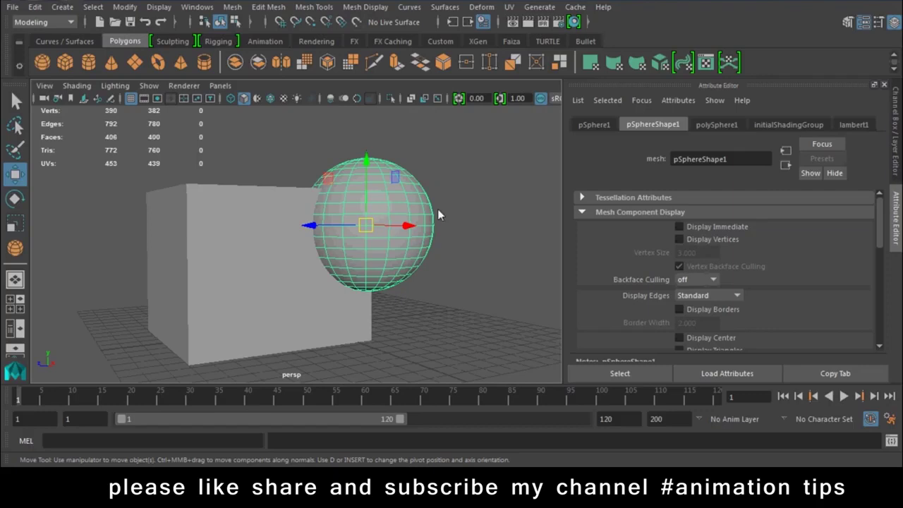
left_click(454, 172)
- Tear off the Mesh > Booleans submenu and park it beside the viewport
left_click(231, 9)
mouse_move(259, 40)
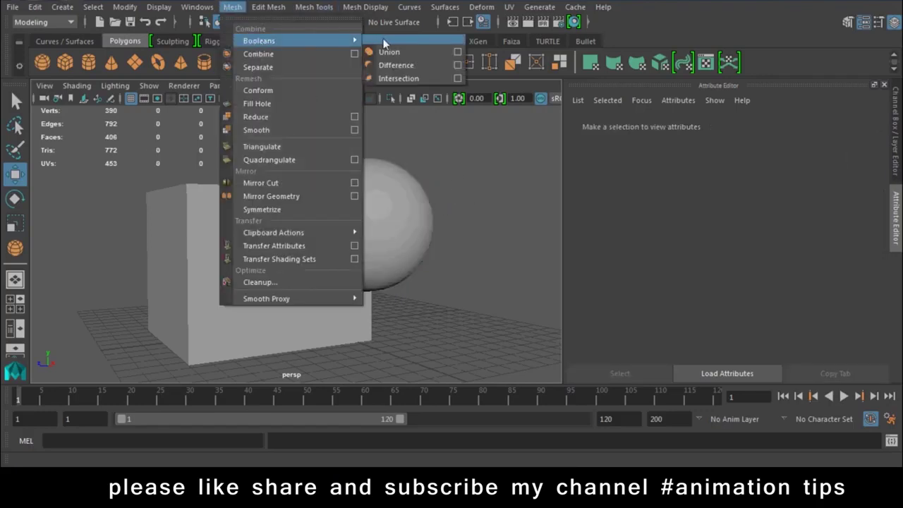
left_click(397, 38)
left_click_drag(410, 35, 798, 132)
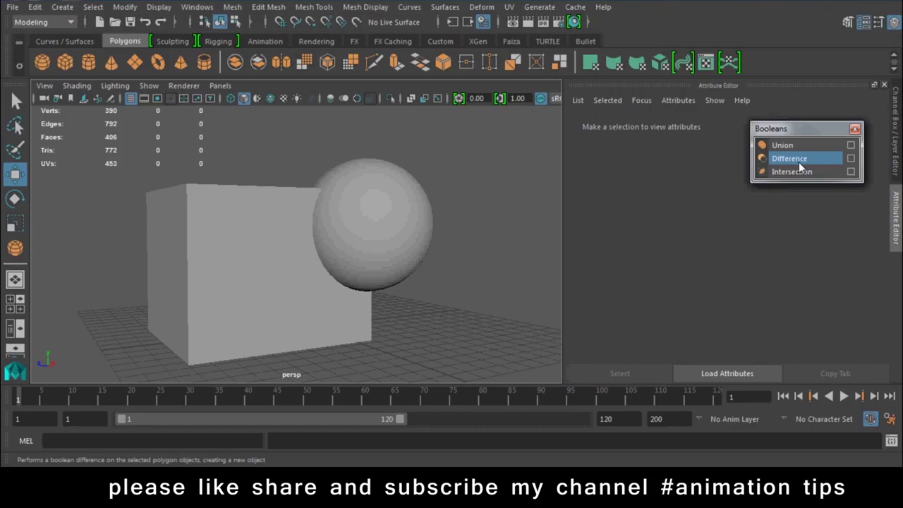
- Select the cube, then the sphere, and combine them with a Boolean Union
left_click(235, 230)
left_click(370, 207, "shift")
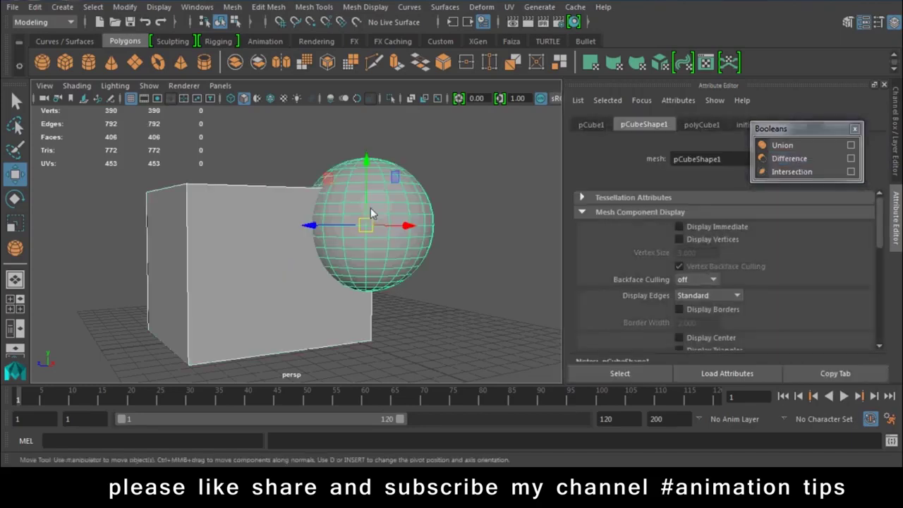
left_click(783, 145)
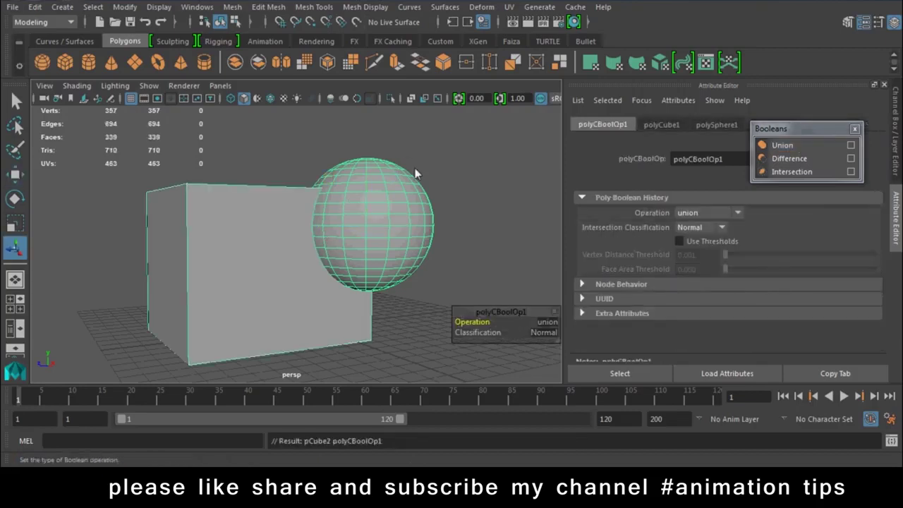
- Switch the Boolean operation to Difference, then to Intersection, and inspect the result
left_click(553, 327)
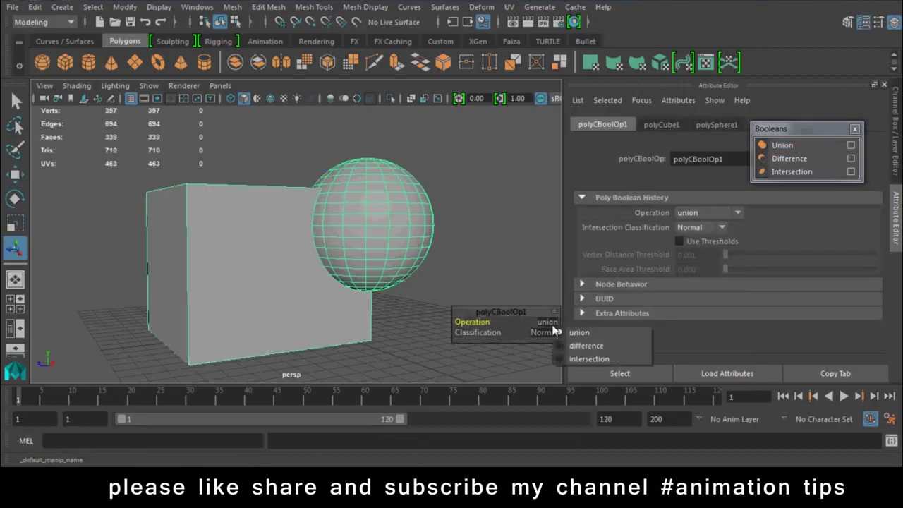
left_click(581, 345)
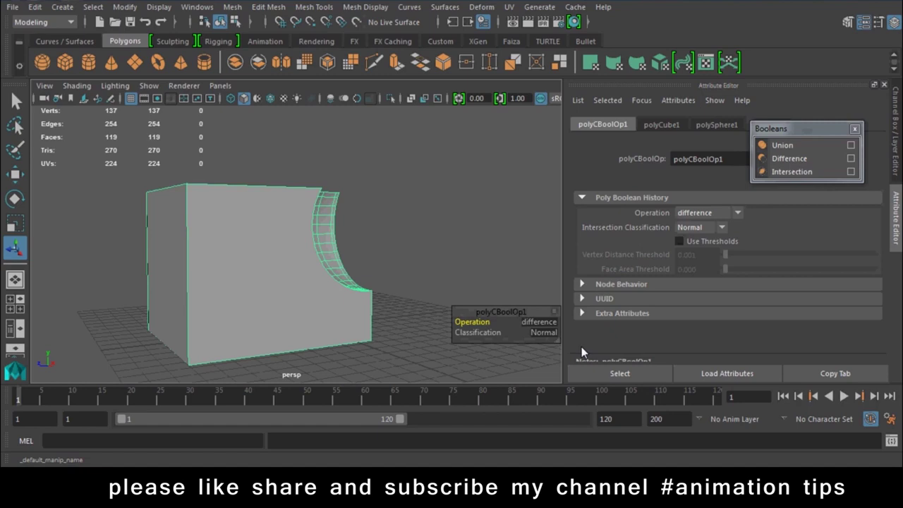
left_click(544, 330)
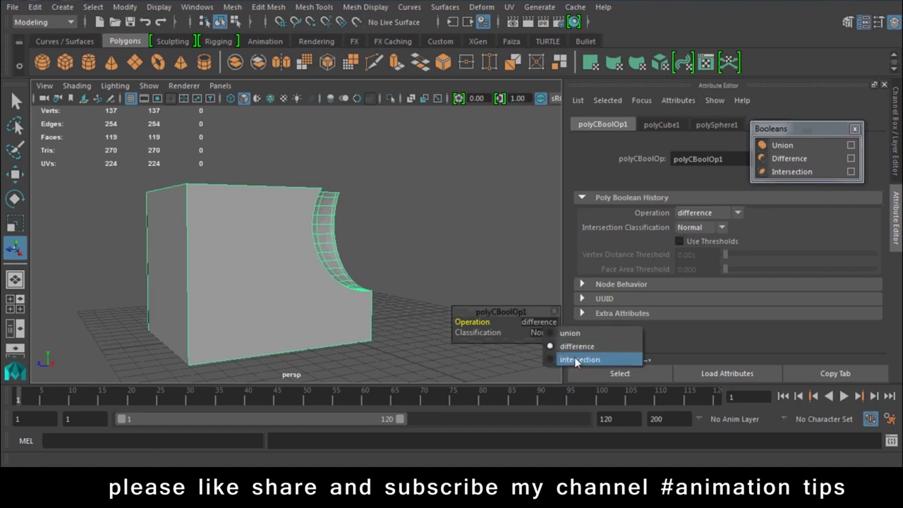
left_click(577, 359)
mouse_move(458, 252)
left_mouse_down("alt")
mouse_move(408, 373)
mouse_move(500, 254)
mouse_move(522, 288)
left_mouse_up("alt")
- Switch the Boolean back to Union, then to Difference, and view the hollow cut
left_click(544, 331)
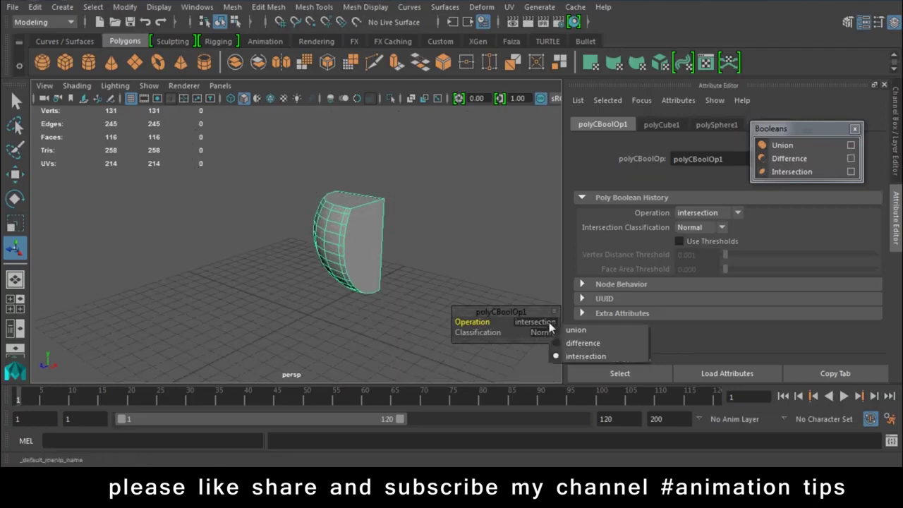
left_click(557, 329)
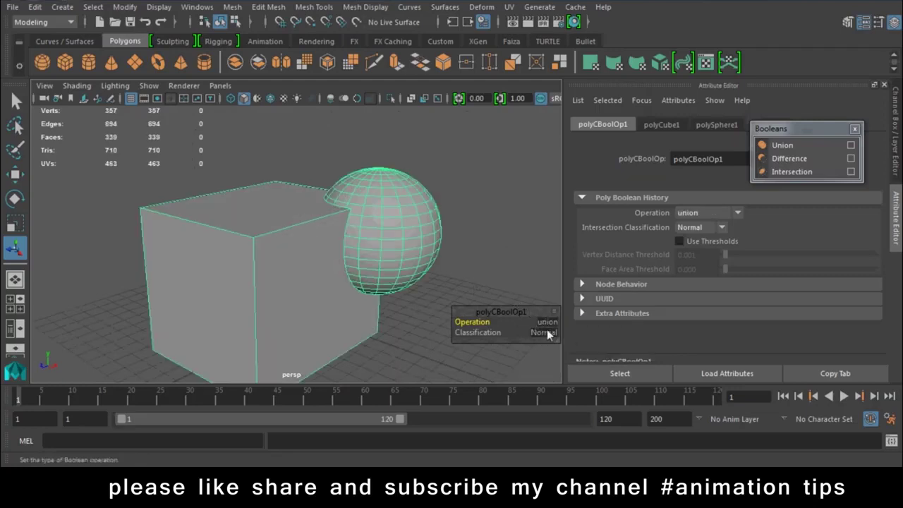
left_click(548, 335)
left_click(543, 324)
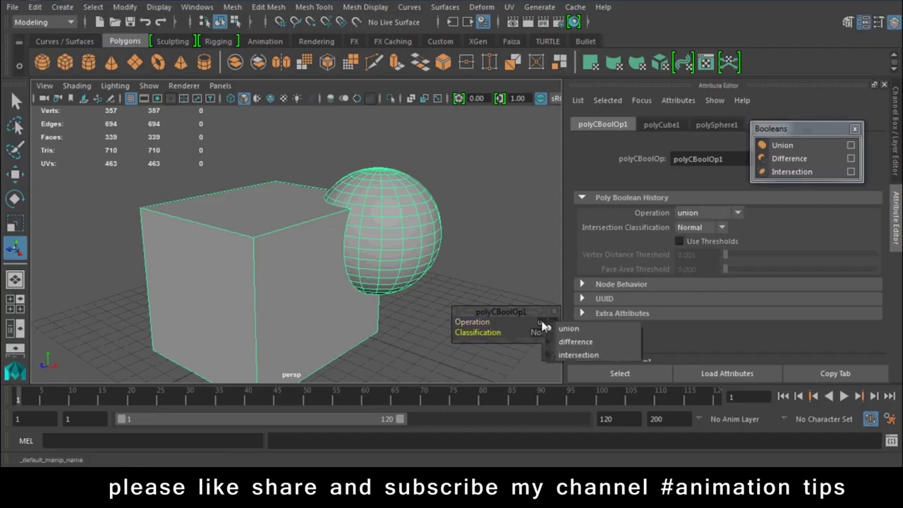
left_click(576, 342)
key("w")
left_click(419, 175)
mouse_move(409, 220)
left_mouse_down("alt")
mouse_move(306, 220)
mouse_move(239, 139)
mouse_move(242, 255)
mouse_move(278, 211)
mouse_move(228, 178)
mouse_move(318, 260)
mouse_move(360, 213)
left_mouse_up("alt")
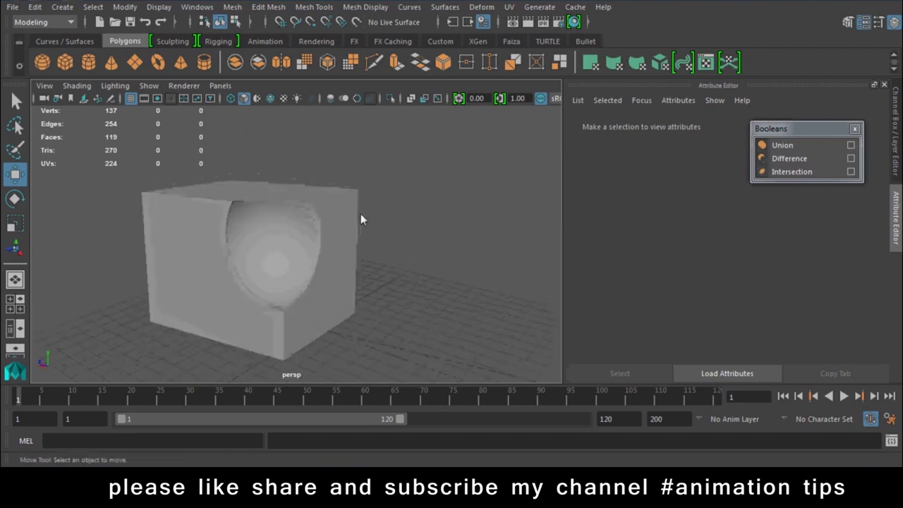
- Start a new empty scene without saving the current one
right_click(317, 186)
left_click(11, 6)
left_click(12, 6)
left_click(454, 232)
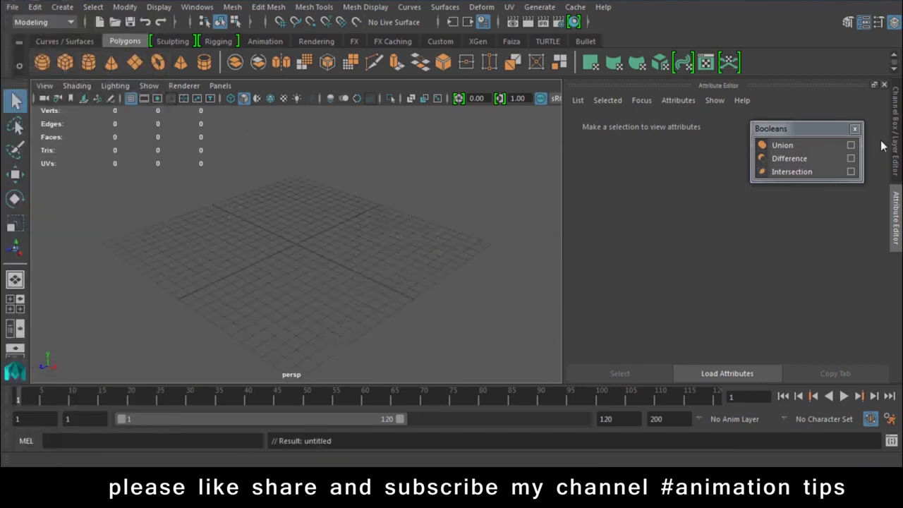
- Close the Booleans window and draw a 20×20 polygon sphere of radius 5.311 on the grid
left_click(855, 129)
key("w")
mouse_move(268, 256)
left_mouse_down("alt")
mouse_move(345, 247)
mouse_move(357, 322)
mouse_move(369, 299)
mouse_move(401, 326)
mouse_move(381, 317)
mouse_move(363, 276)
mouse_move(315, 266)
left_mouse_up("alt")
scroll(312, 264, "down", 2)
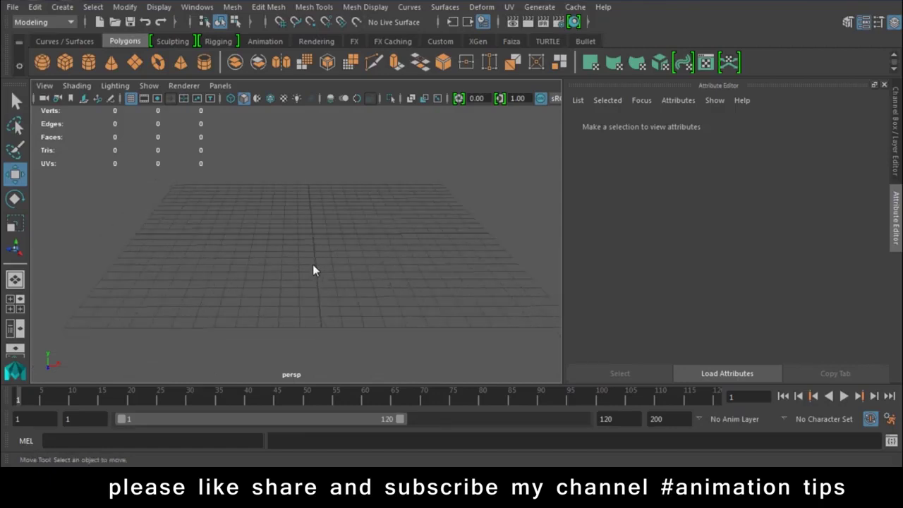
left_click(45, 67)
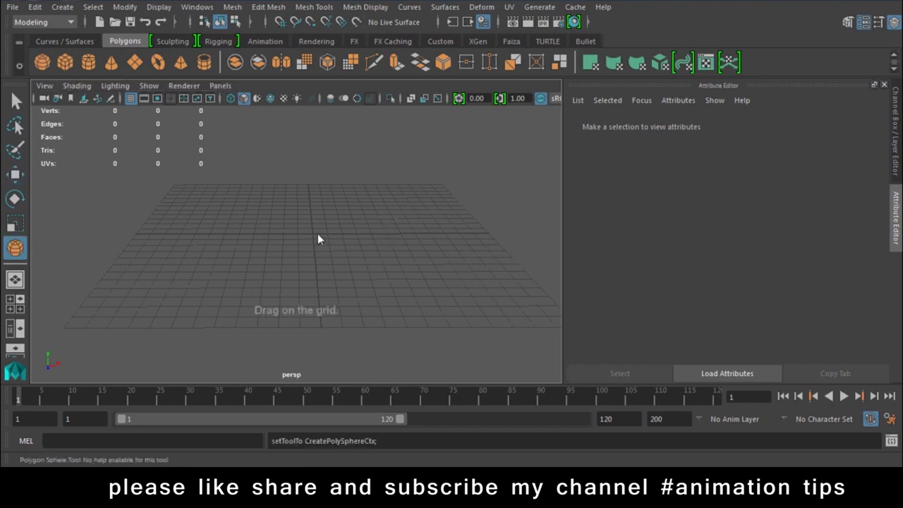
left_click_drag(313, 240, 352, 266)
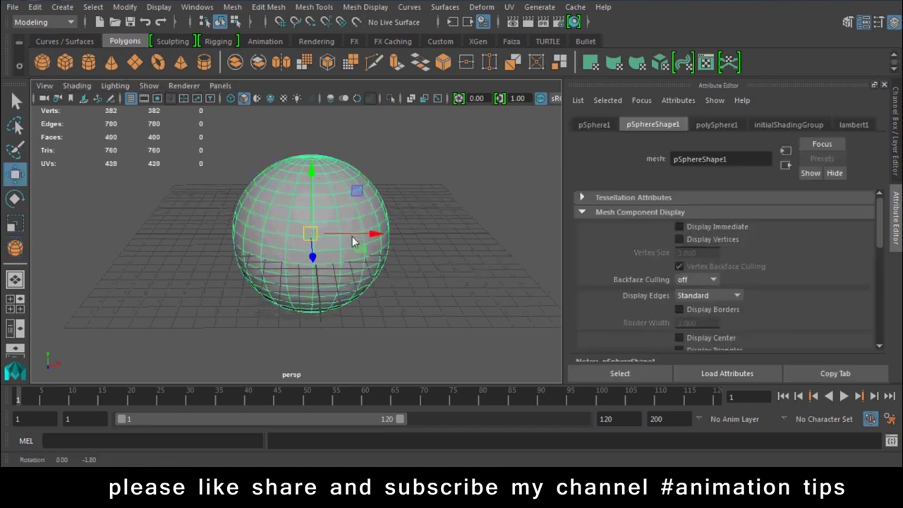
- Switch the sphere to vertex mode and marquee-select all its vertices
right_click(343, 201)
left_click(280, 113)
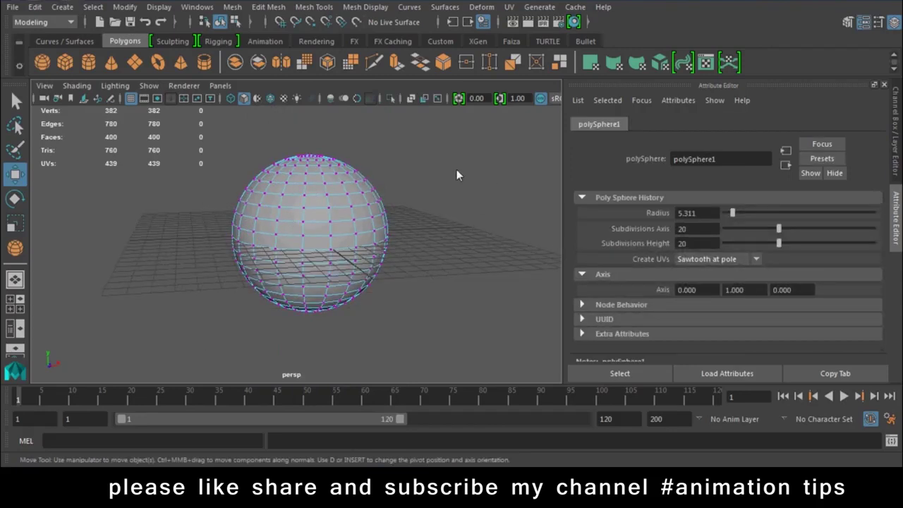
left_click_drag(490, 134, 147, 373)
- Chamfer all sphere vertices, dragging the width to 1 and then back to 0.8
left_click(270, 8)
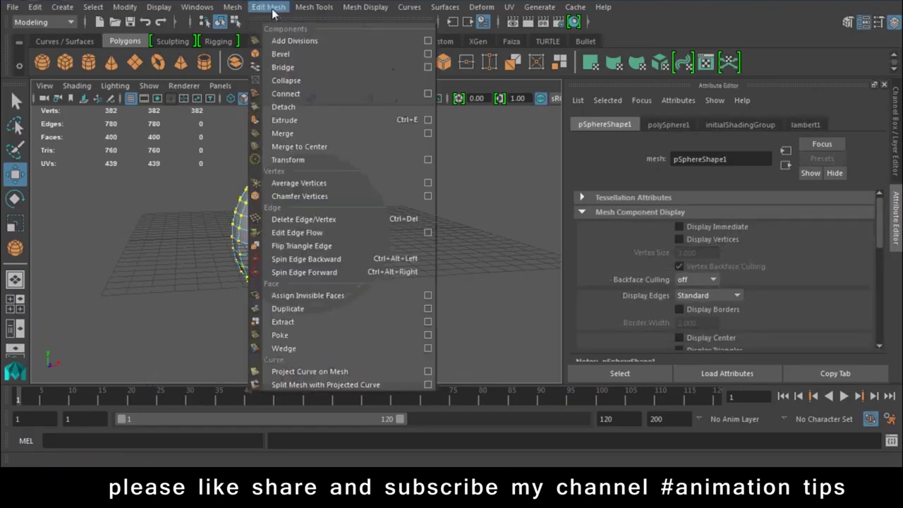
left_click(299, 196)
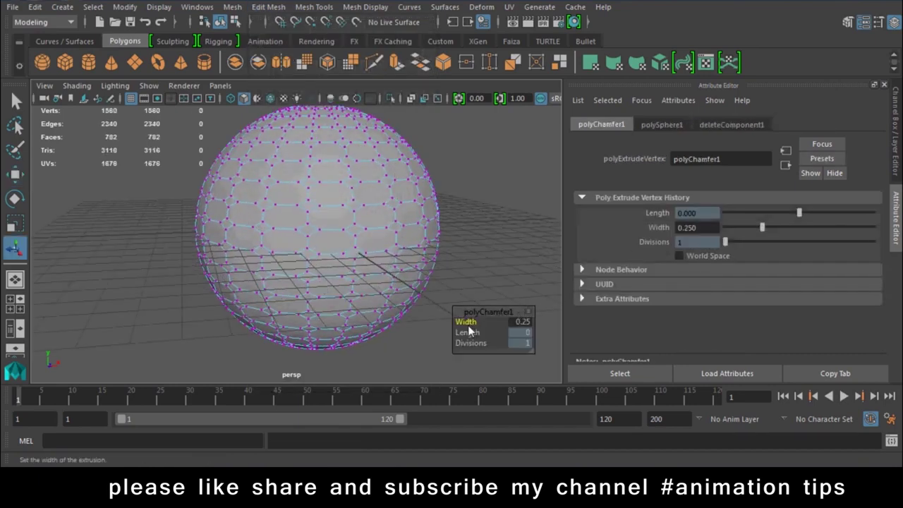
left_click_drag(469, 331, 611, 328)
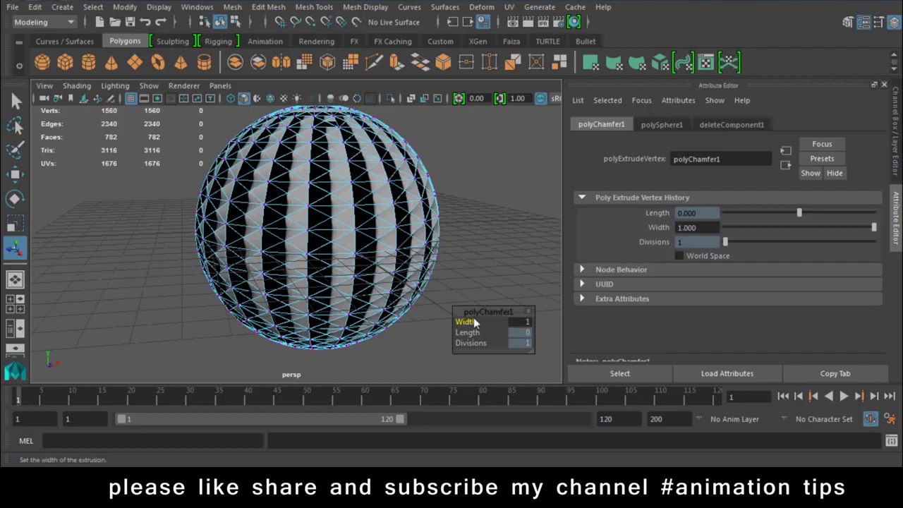
mouse_move(480, 325)
left_mouse_down()
mouse_move(467, 333)
mouse_move(479, 335)
left_mouse_up()
left_click(520, 218)
mouse_move(520, 218)
left_mouse_down("alt")
mouse_move(462, 211)
mouse_move(458, 161)
mouse_move(431, 243)
left_mouse_up("alt")
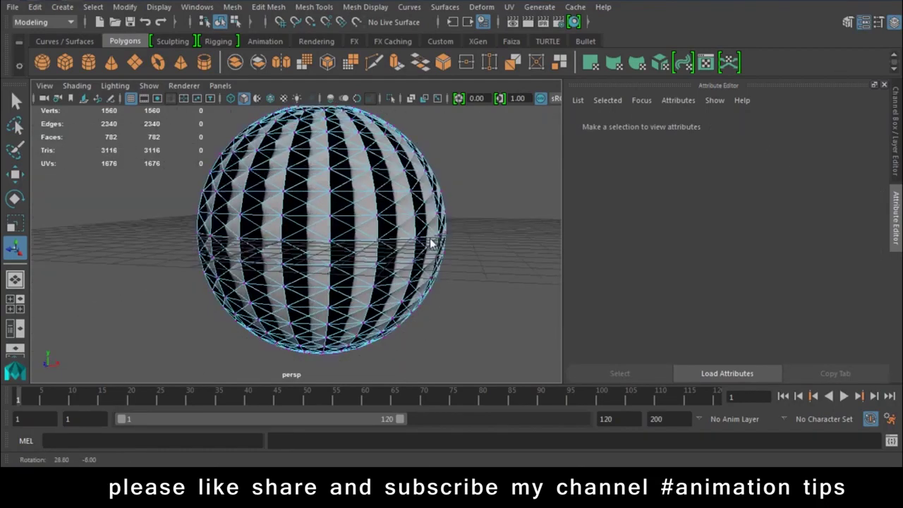
- Test-move a single sphere vertex, then undo the move
scroll(431, 244, "up", 3)
scroll(423, 239, "up", 3)
left_click(403, 203)
key("w")
mouse_move(402, 204)
left_mouse_down()
mouse_move(384, 196)
mouse_move(413, 188)
mouse_move(447, 209)
mouse_move(487, 252)
left_mouse_up()
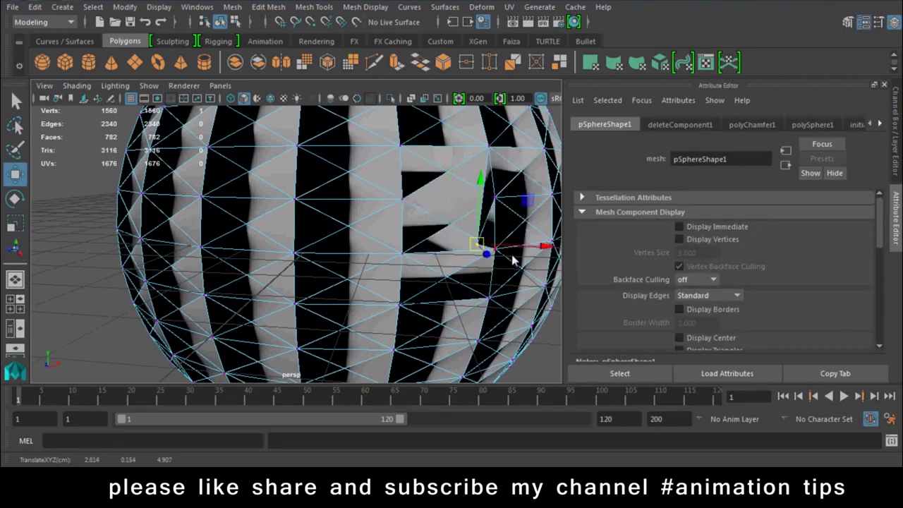
key("ctrl+z")
scroll(478, 319, "down", 5)
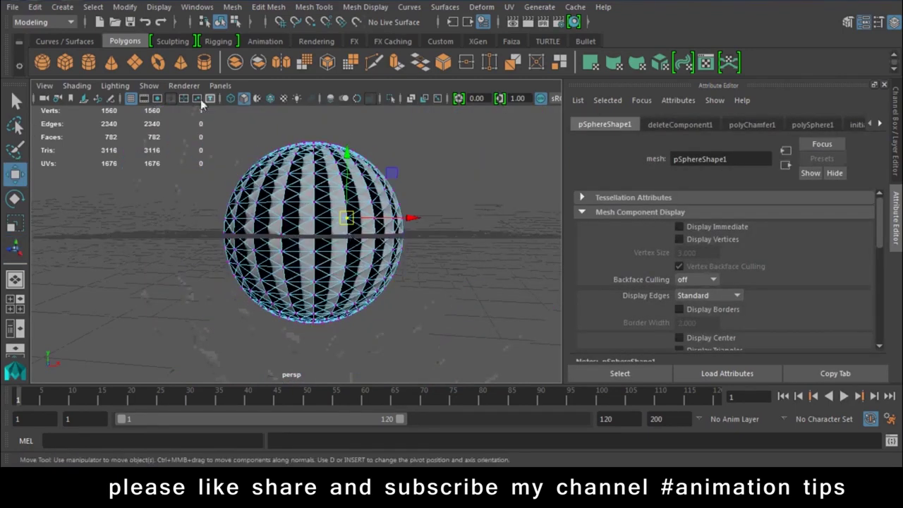
- Turn on Two Sided Lighting and select all the sphere's vertices
left_click(115, 85)
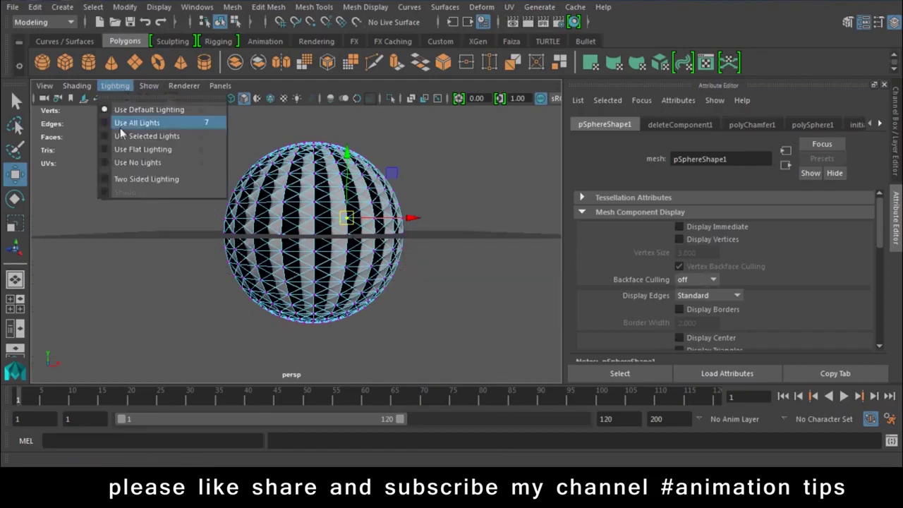
left_click(134, 178)
left_click(115, 85)
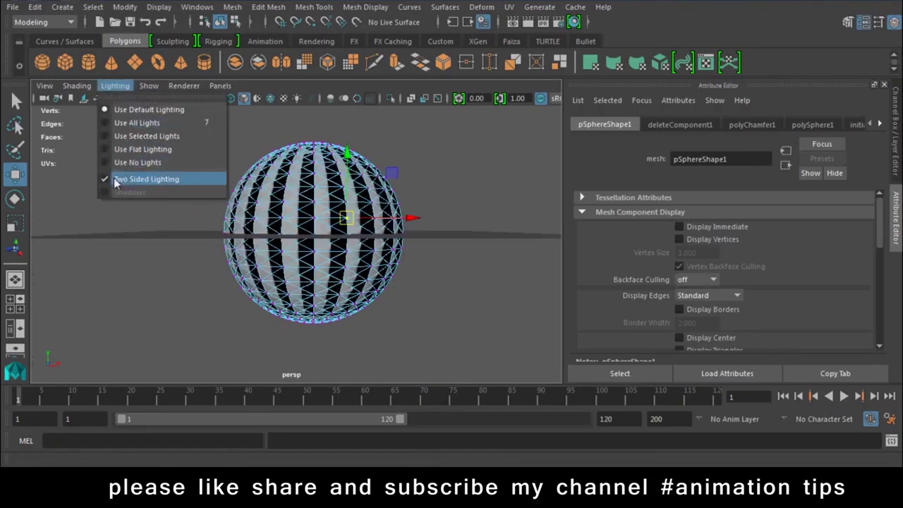
left_click(113, 178)
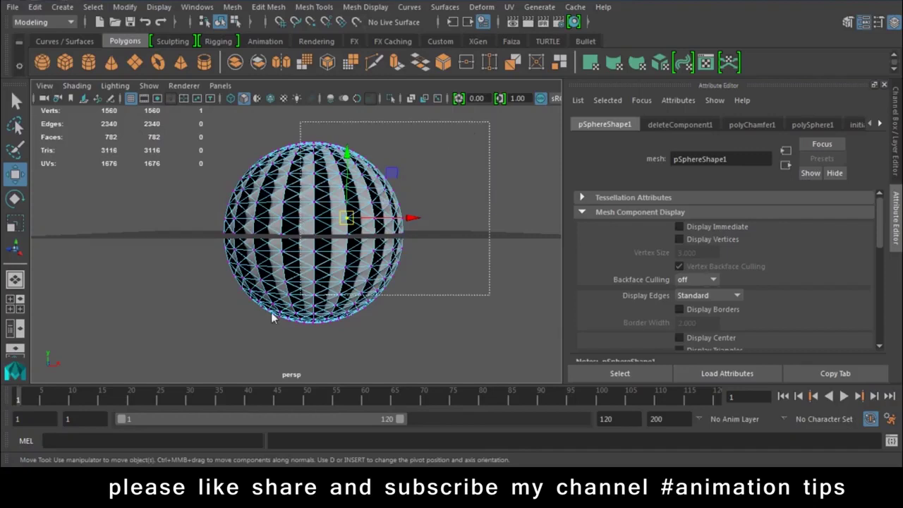
left_click_drag(489, 121, 60, 360)
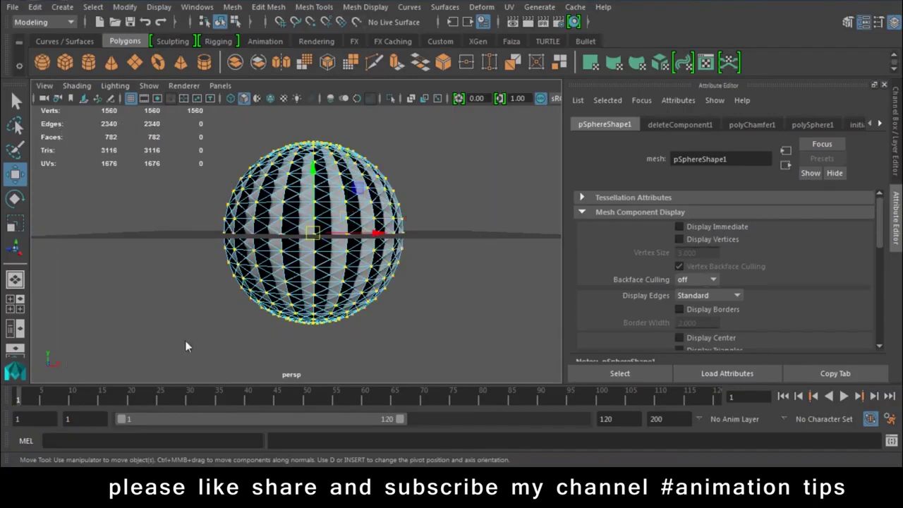
- Merge the selected vertices, inspect the result, then undo the merge
left_click(466, 66)
scroll(425, 124, "up", 5)
mouse_move(439, 256)
left_mouse_down("alt")
mouse_move(434, 219)
mouse_move(507, 220)
left_mouse_up("alt")
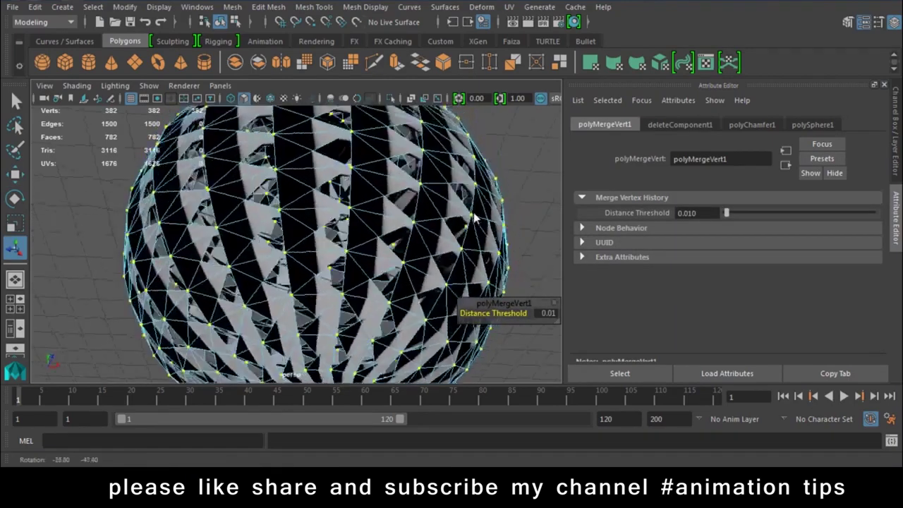
key("ctrl+z")
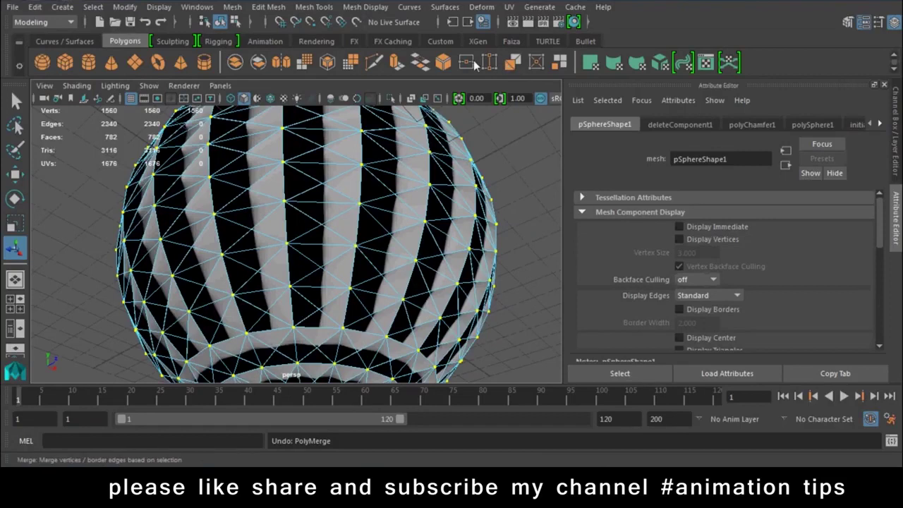
- Reset Merge to default settings (0.01 threshold), merge, and preview the sphere smoothed
double_click(467, 64)
left_click(496, 55)
left_click(526, 80)
left_click(534, 268)
left_click_drag(486, 286, 378, 305, "alt")
key("3")
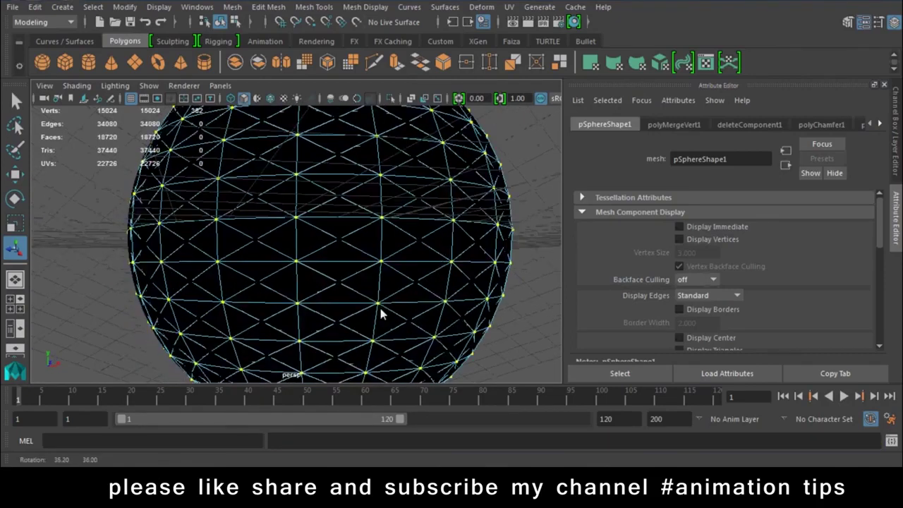
right_click_drag(387, 113, 403, 194)
- Return to object mode, reselect the sphere, and switch it to vertex selection
left_click(481, 312)
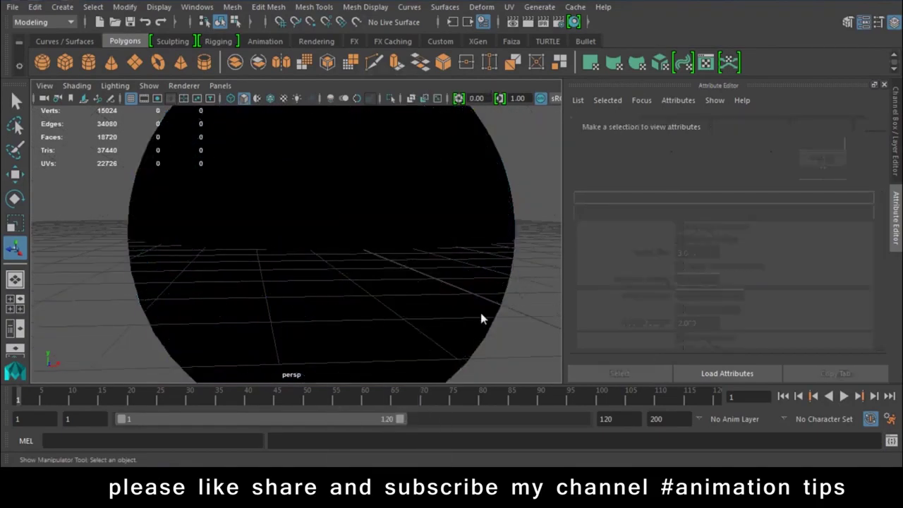
scroll(408, 329, "down", 5)
left_click(325, 328)
left_click_drag(324, 328, 352, 221, "alt")
right_click_drag(349, 152, 359, 165)
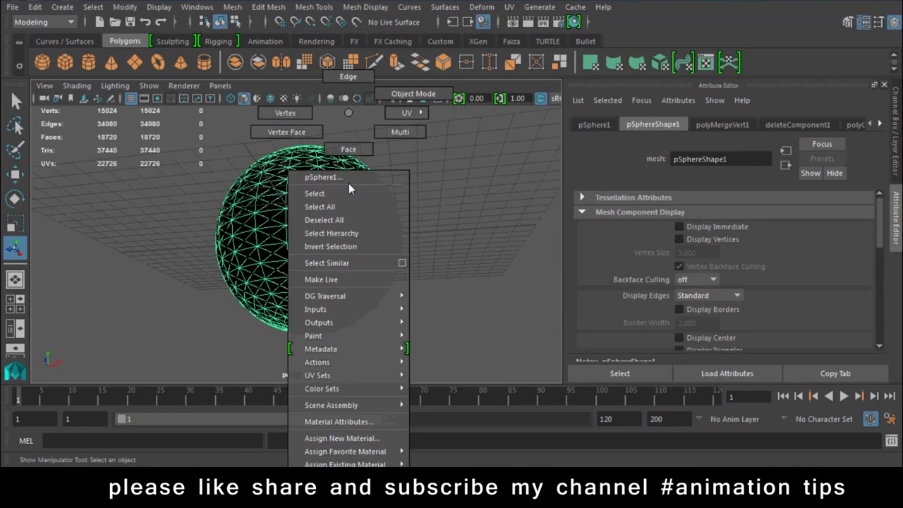
- Toggle Two Sided Lighting in the viewport and marquee-select all the sphere's components
left_click(149, 86)
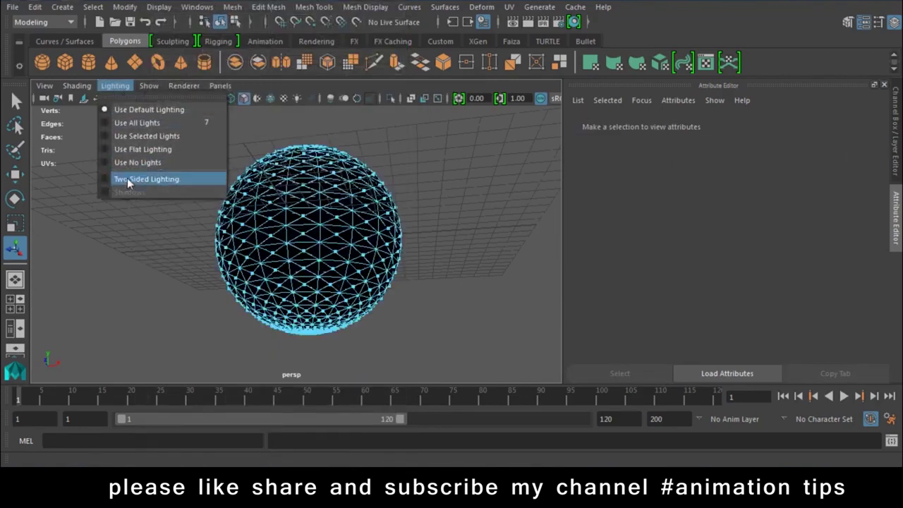
left_click(126, 178)
left_click_drag(394, 180, 400, 194, "alt")
left_click_drag(359, 260, 181, 341)
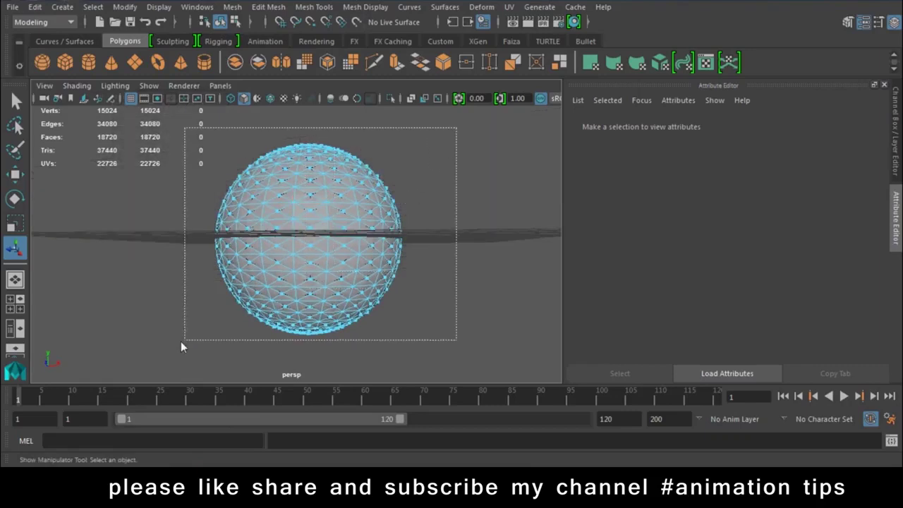
scroll(359, 267, "up", 5)
left_click_drag(381, 281, 383, 312, "alt")
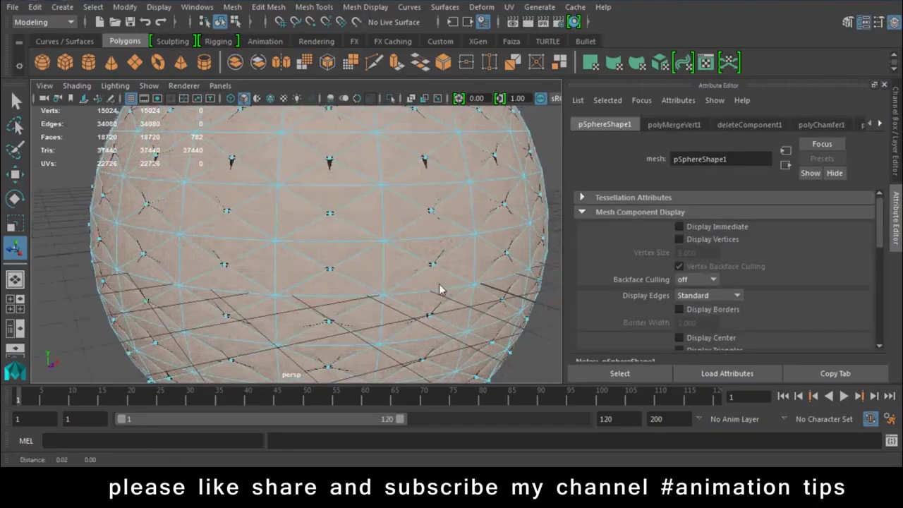
- Extrude the sphere's faces with Keep Faces Together off and Local Translate Z 0.131, then reselect the sphere
left_click(395, 65)
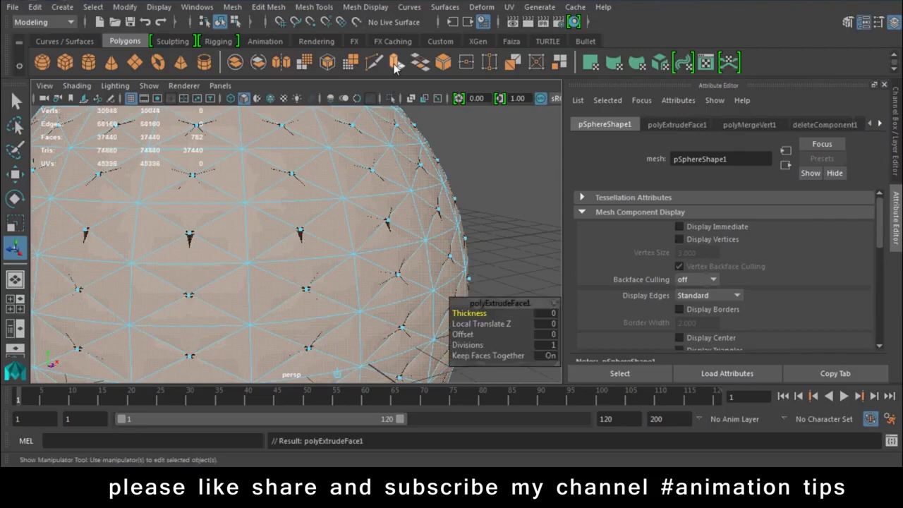
scroll(383, 209, "down", 5)
mouse_move(376, 319)
left_mouse_down("alt")
mouse_move(285, 264)
mouse_move(341, 365)
left_mouse_up("alt")
right_click_drag(340, 365, 307, 346, "alt")
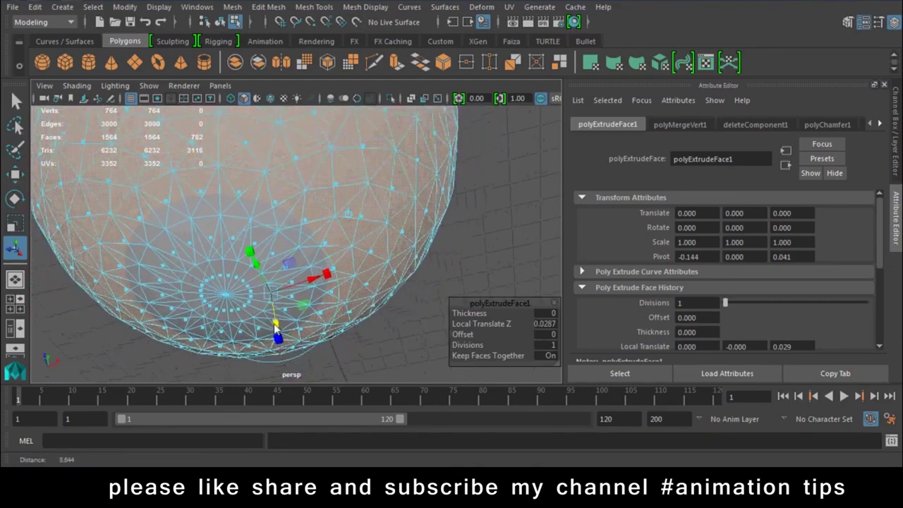
left_click_drag(295, 337, 534, 381, "alt")
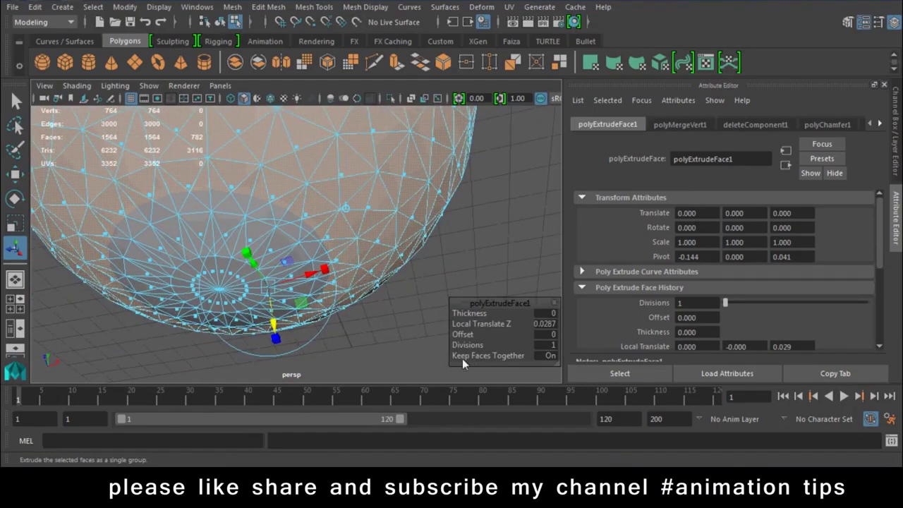
left_click(549, 356)
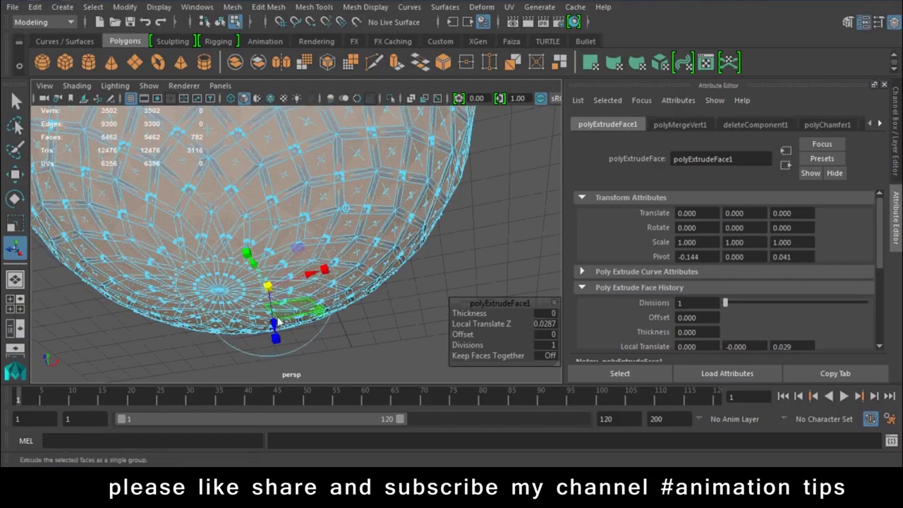
mouse_move(273, 324)
left_mouse_down()
mouse_move(314, 274)
mouse_move(313, 236)
left_mouse_up()
right_click_drag(314, 162, 383, 92)
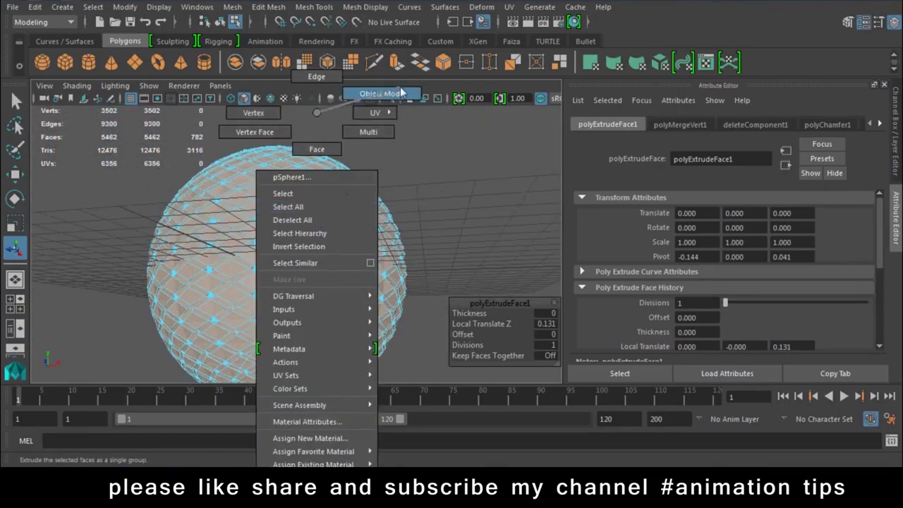
left_click(355, 233)
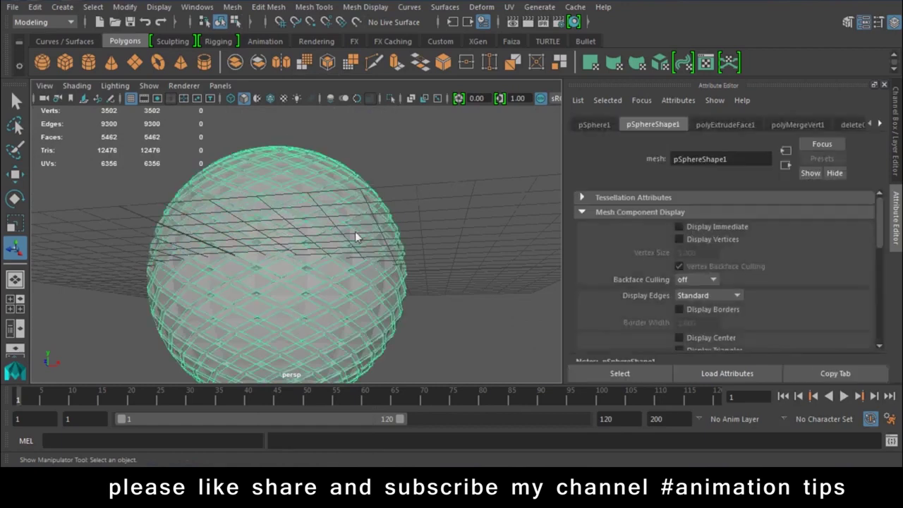
- Delete the tiled sphere and draw a thin polygon cube slab on the grid
key("Delete")
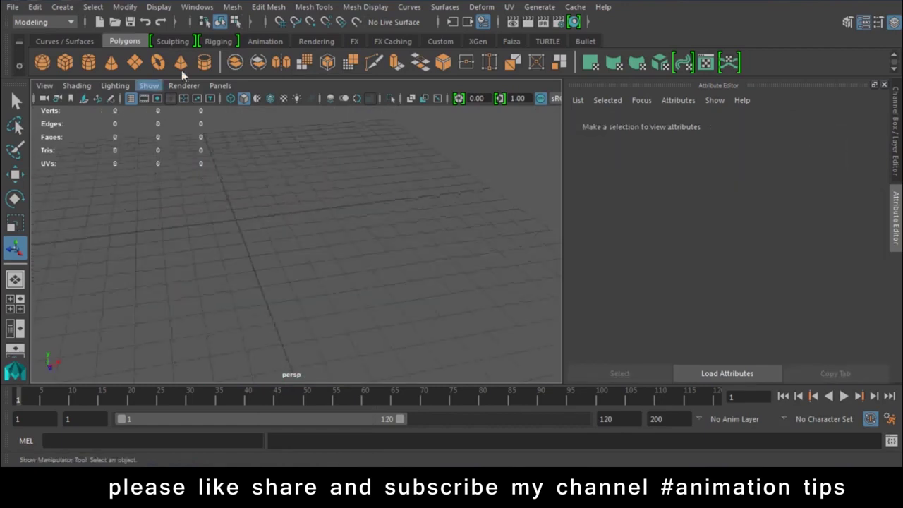
left_click(65, 62)
left_click_drag(134, 182, 408, 356)
mouse_move(300, 208)
left_mouse_down()
mouse_move(306, 194)
mouse_move(229, 139)
left_mouse_up()
- Insert several edge loops across the slab to split its top into a grid
left_click(314, 7)
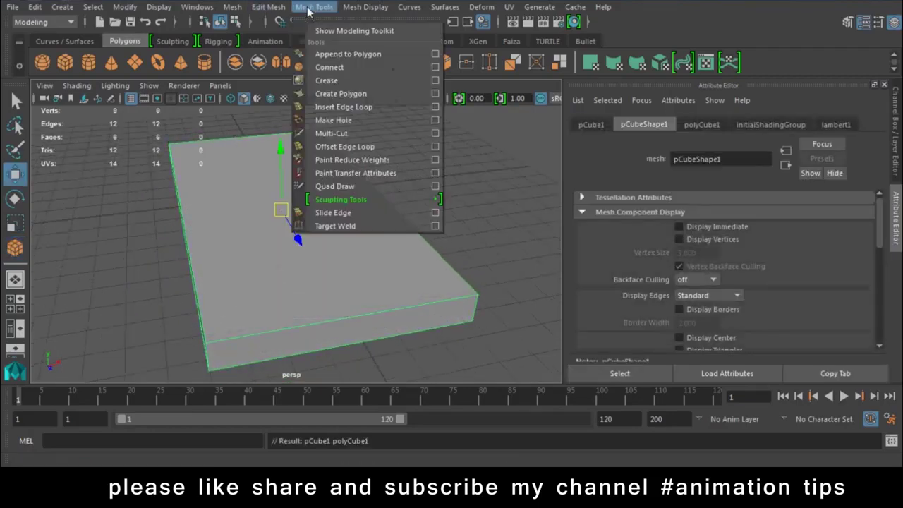
left_click(352, 105)
left_click(340, 323)
mouse_move(285, 333)
left_mouse_down("alt")
mouse_move(331, 351)
mouse_move(363, 264)
left_mouse_up("alt")
left_click(315, 245)
left_click(253, 214)
- Select eight of the slab's top faces in Face mode and extrude them
key("w")
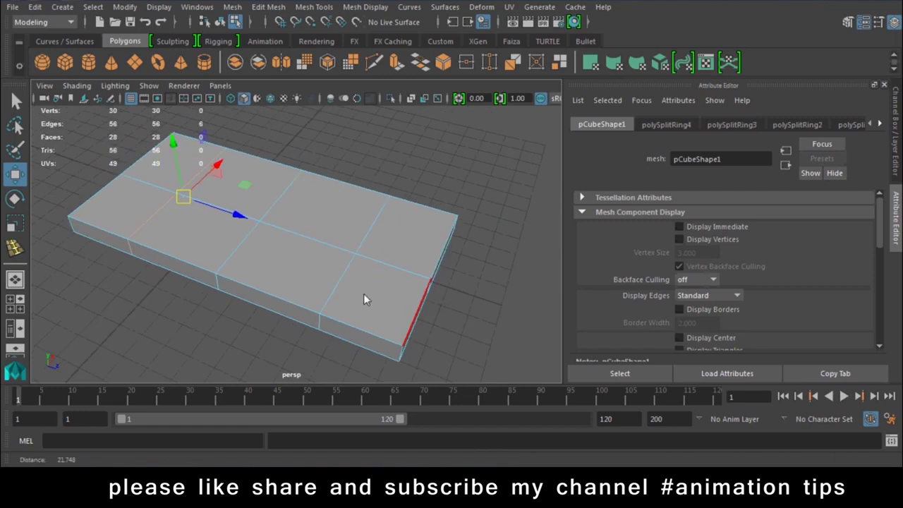
scroll(363, 293, "down", 5)
right_click_drag(321, 124, 323, 149)
left_click_drag(381, 276, 369, 264, "alt")
mouse_move(438, 197)
left_mouse_down()
mouse_move(132, 224)
mouse_move(184, 266)
left_mouse_up()
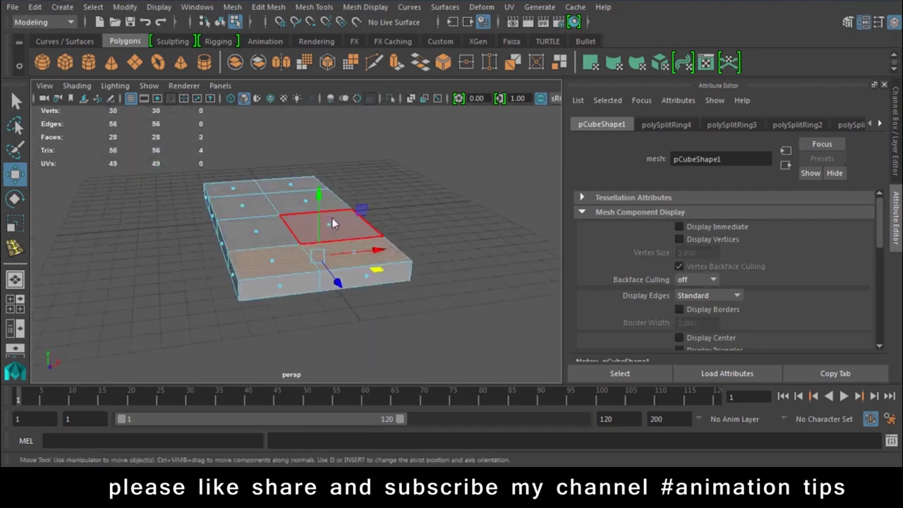
left_click_drag(331, 217, 309, 194, "alt")
left_click_drag(413, 170, 323, 224)
left_click_drag(139, 223, 280, 202)
left_click(240, 187, "shift")
left_click(189, 202, "shift")
left_click(214, 213, "shift")
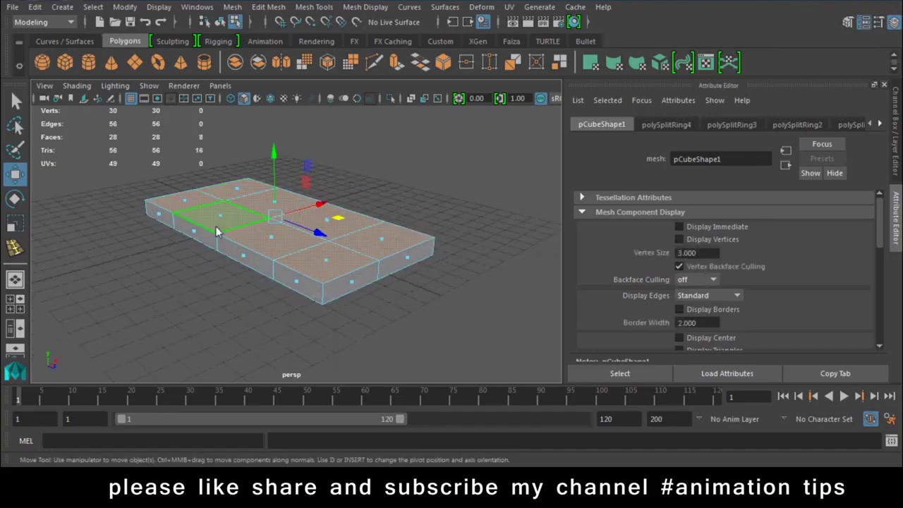
left_click(397, 62)
- Move and scale the extruded faces inward to form an inset rim
scroll(235, 200, "up", 2)
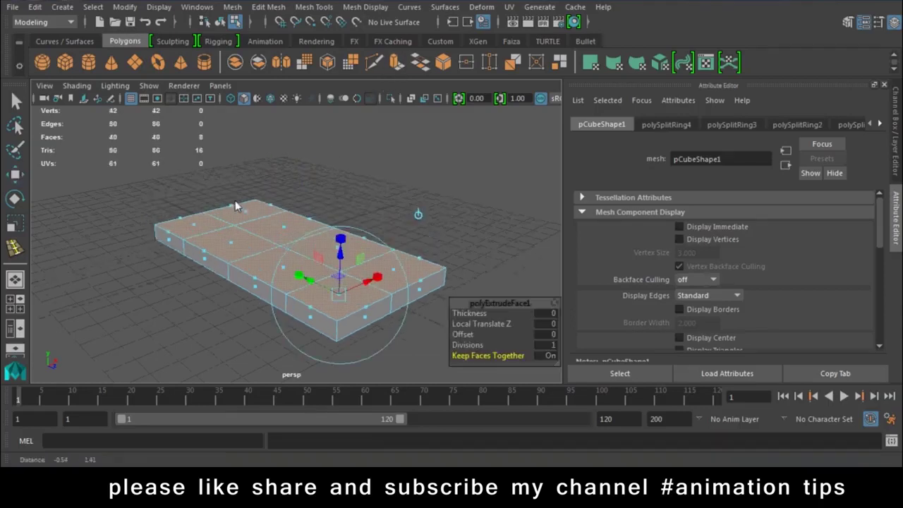
scroll(310, 271, "up", 2)
scroll(315, 238, "up", 2)
left_click_drag(335, 220, 346, 207)
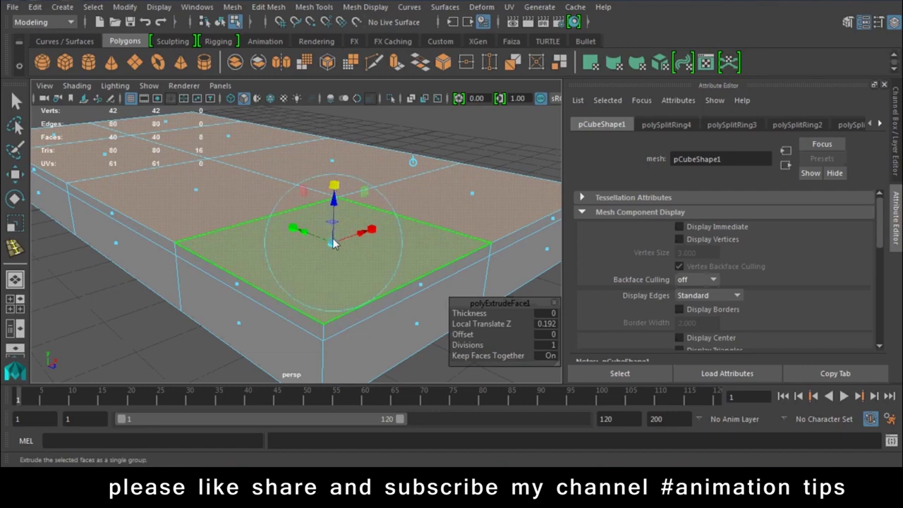
left_click_drag(332, 242, 379, 234)
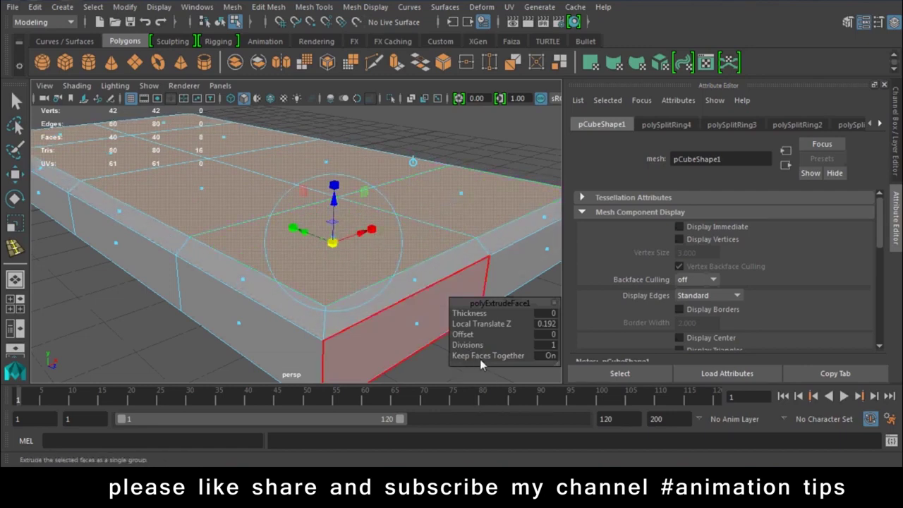
- Set Keep Faces Together off and Local Translate Z to 0.0982, then return to Object Mode
left_click(548, 357)
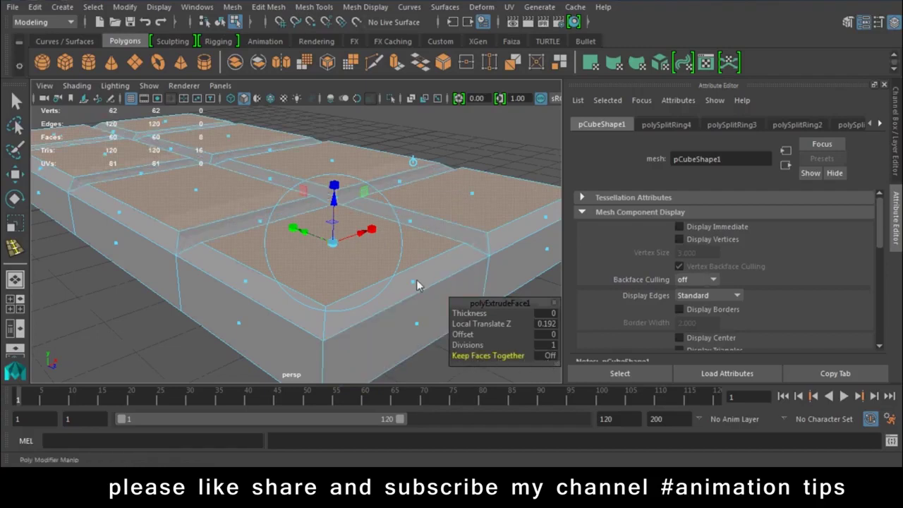
left_click_drag(420, 286, 376, 292, "alt")
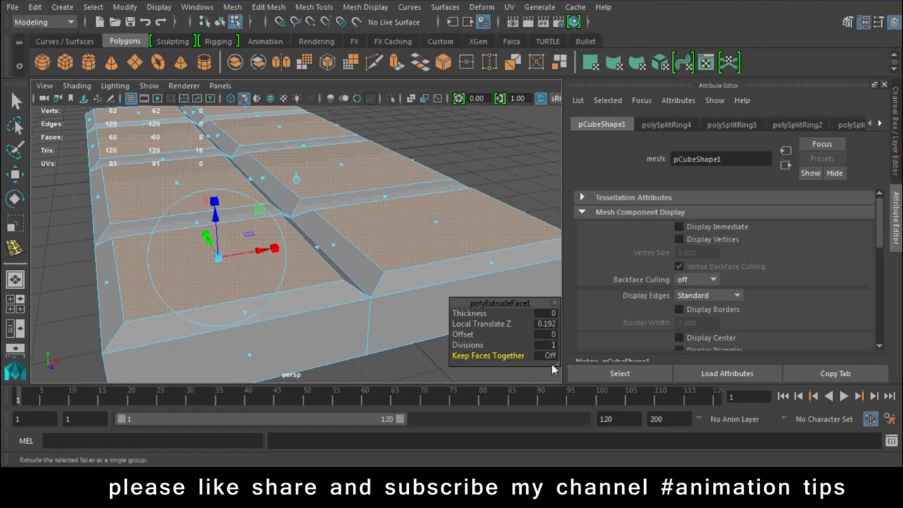
left_click(550, 356)
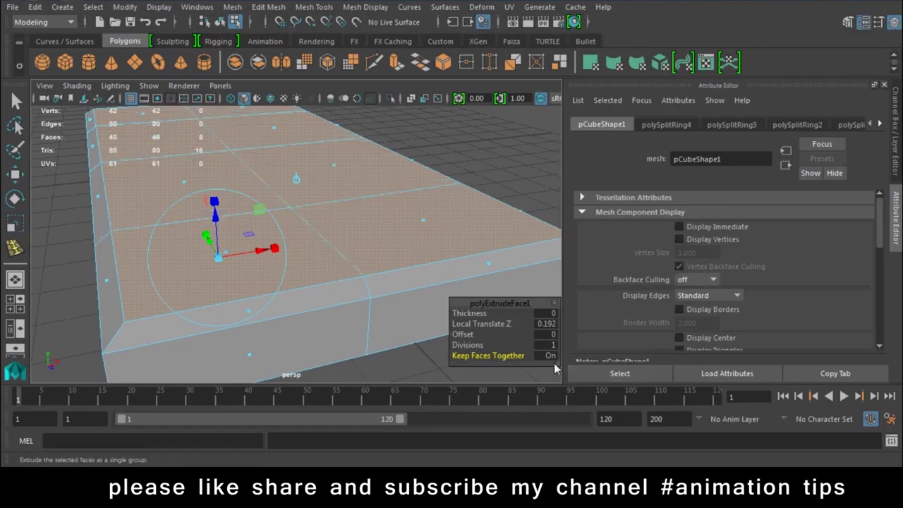
left_click(550, 357)
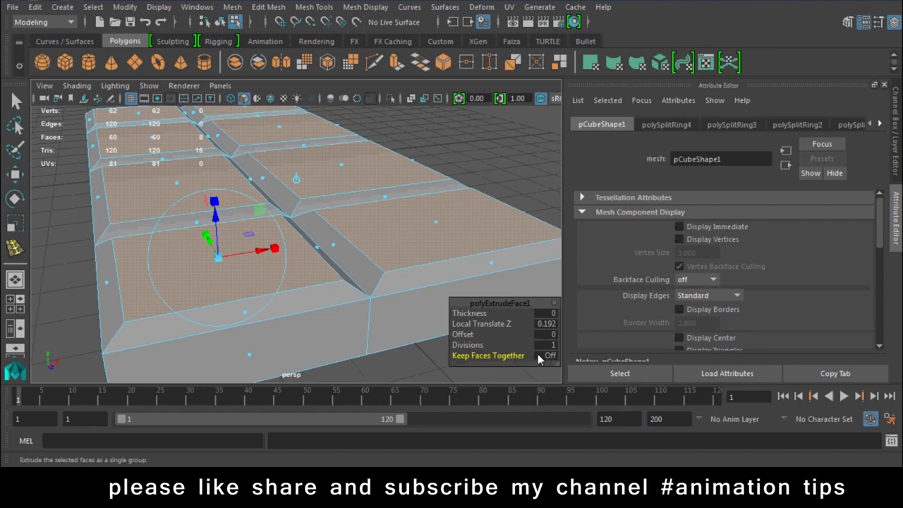
left_click_drag(176, 303, 257, 295, "alt")
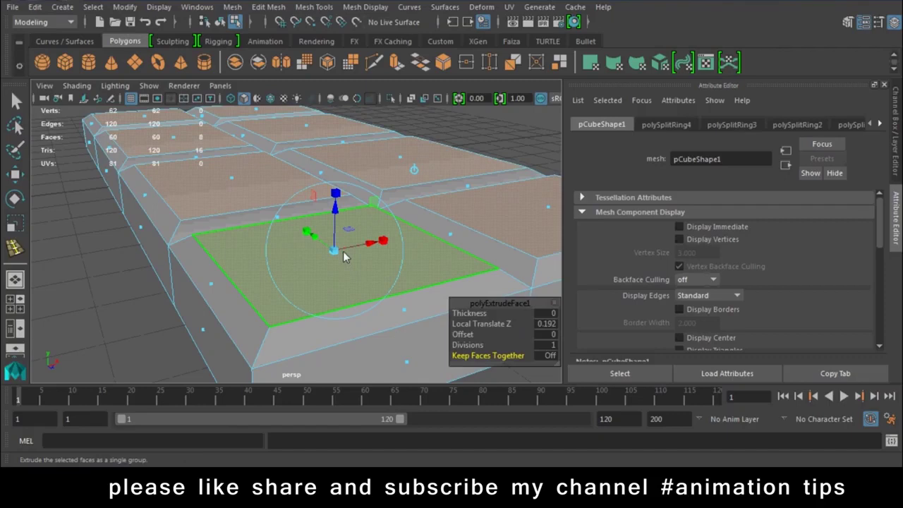
mouse_move(335, 203)
left_mouse_down()
mouse_move(341, 182)
mouse_move(340, 220)
mouse_move(333, 215)
left_mouse_up()
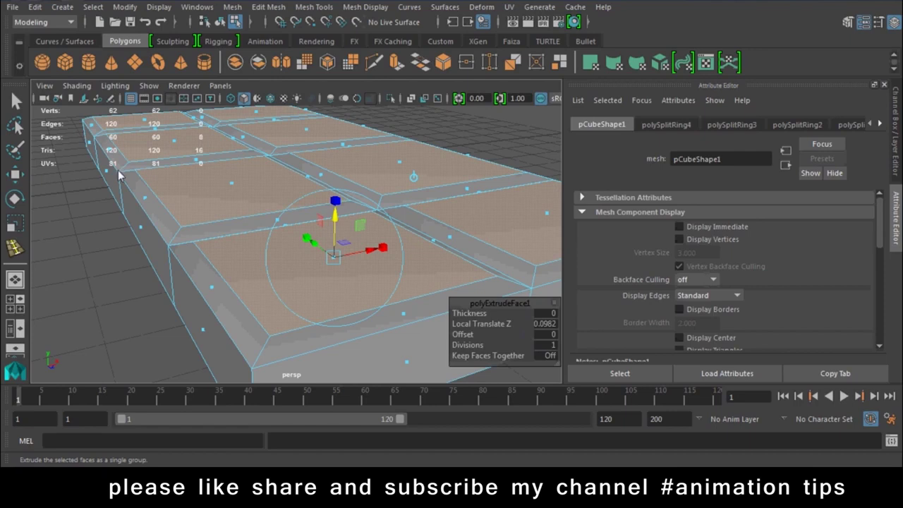
scroll(233, 194, "down", 5)
right_click_drag(231, 187, 324, 103)
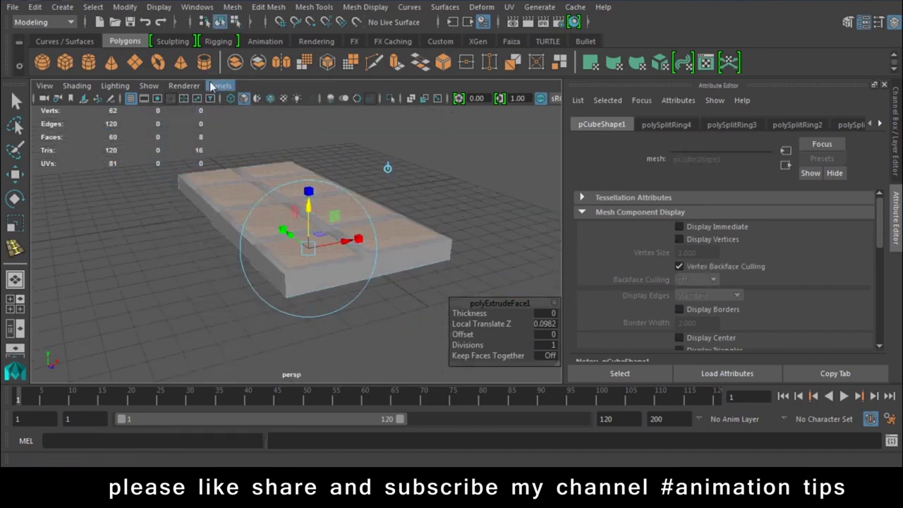
right_click_drag(425, 235, 451, 182)
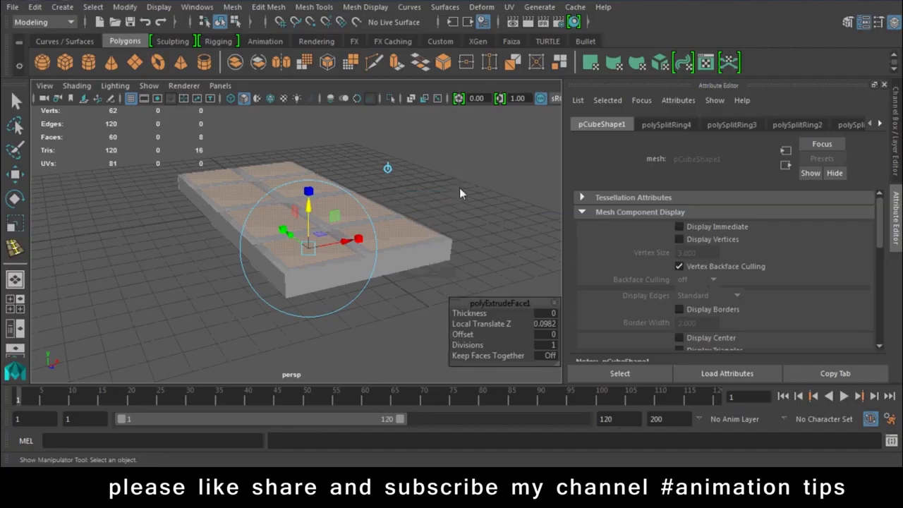
- Delete the slab and draw a new polygon plane across the grid
key("Delete")
key("w")
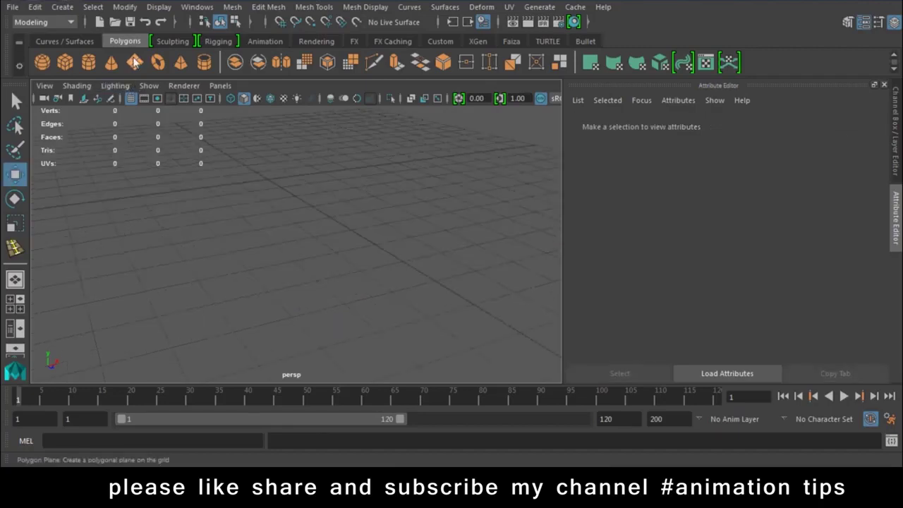
left_click(134, 62)
left_click_drag(125, 198, 478, 251)
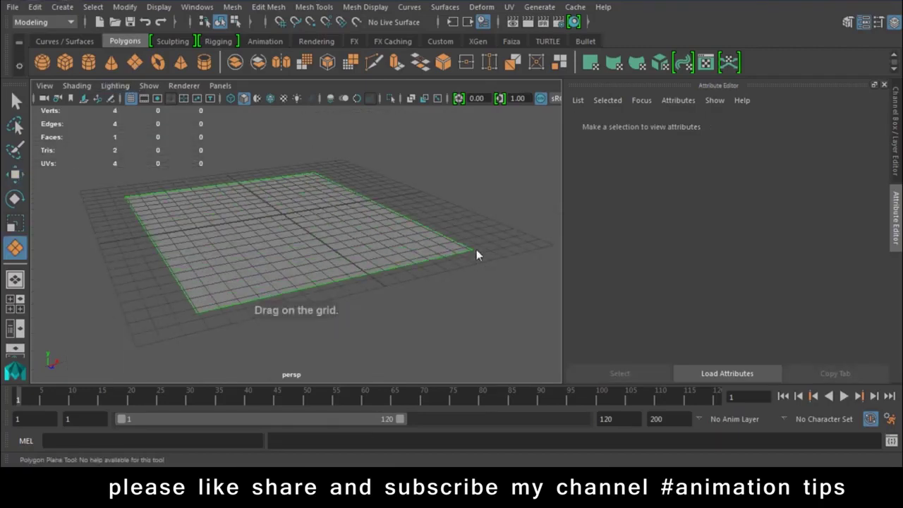
- Set the plane's Subdivisions Width and Height to 16
left_click(893, 150)
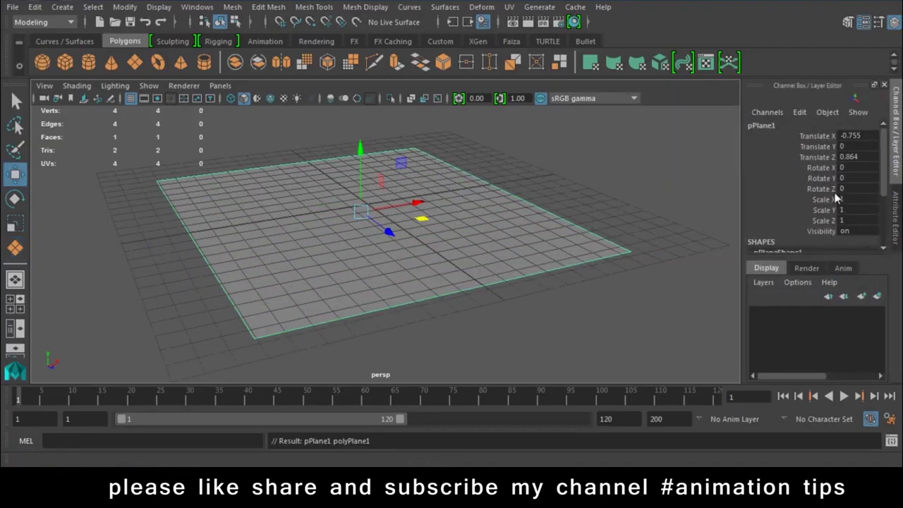
scroll(818, 205, "down", 3)
left_click(825, 216)
left_click(800, 226, "shift")
middle_click_drag(331, 196, 423, 190)
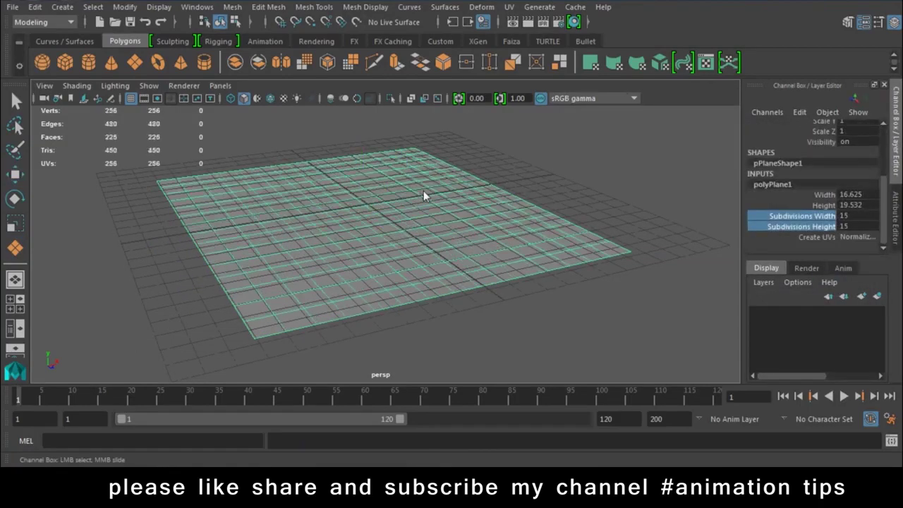
- Switch to vertex mode and select all of the plane's vertices
right_click_drag(427, 190, 363, 133)
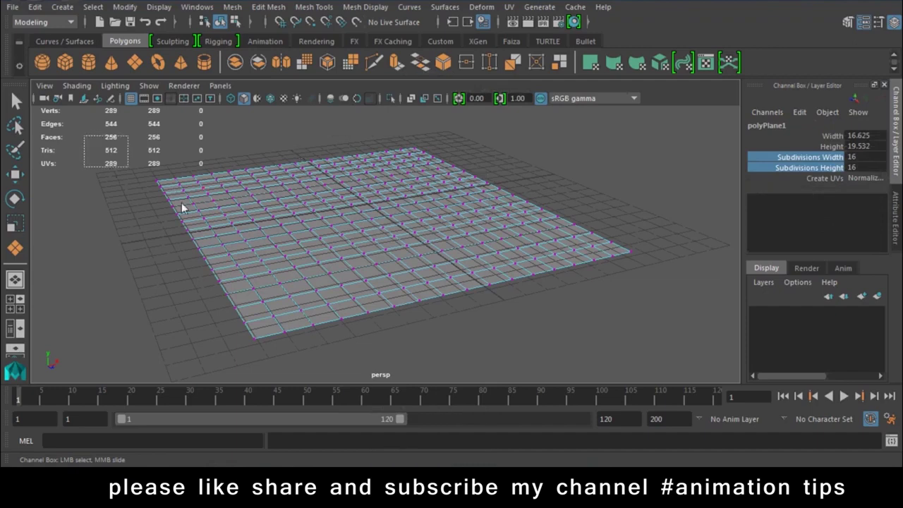
left_click_drag(182, 204, 635, 339)
key("w")
left_click(268, 7)
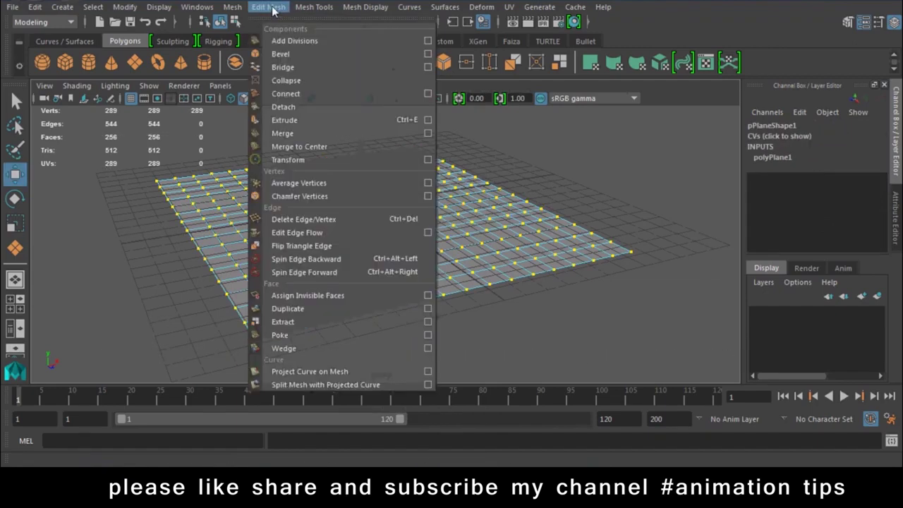
- Try a bevel on the plane, then undo it
left_click(428, 54)
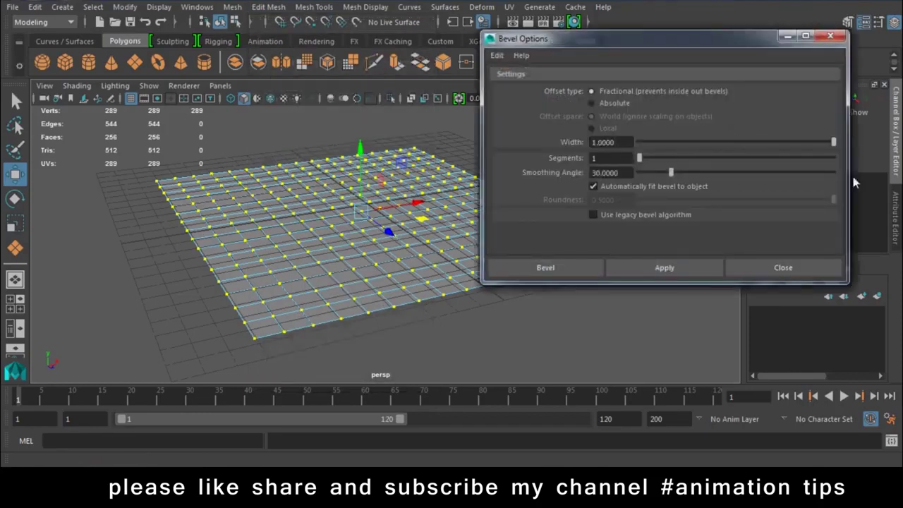
left_click(665, 268)
scroll(379, 336, "up", 5)
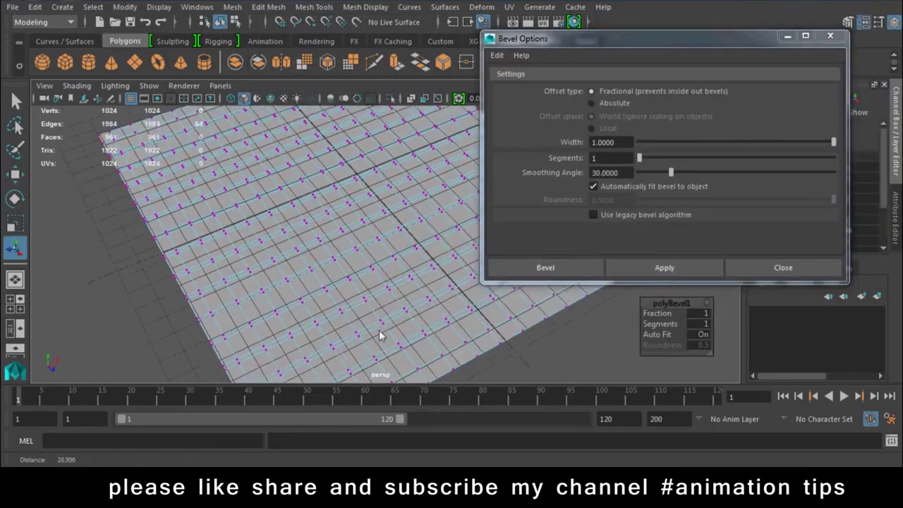
left_click(783, 268)
key("ctrl+z")
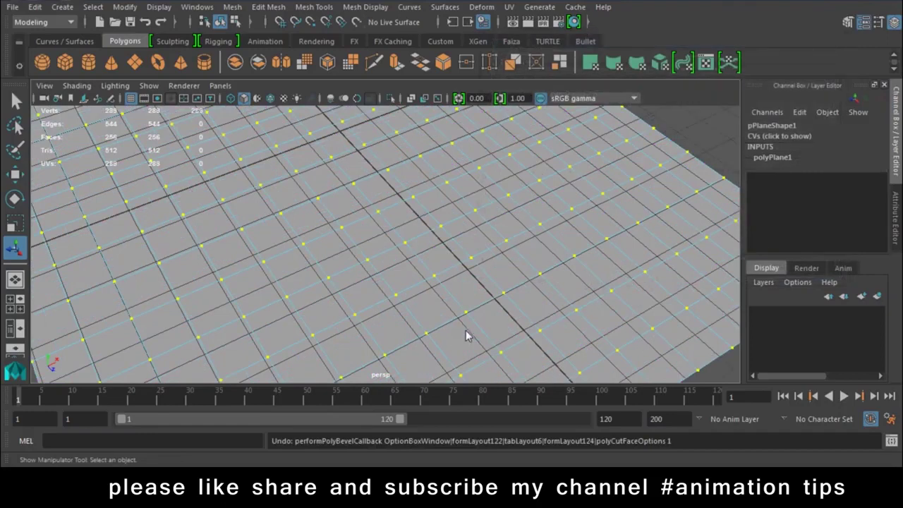
- Lower the plane's Subdivisions Width and Height from 16 to 10
right_click_drag(486, 211, 544, 92)
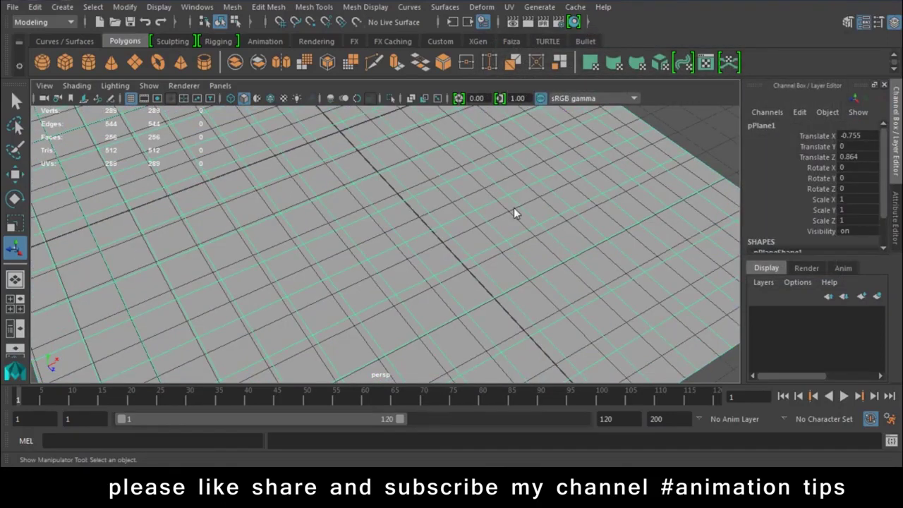
key("ctrl+a")
left_click(894, 161)
scroll(805, 197, "down", 3)
left_click(773, 238)
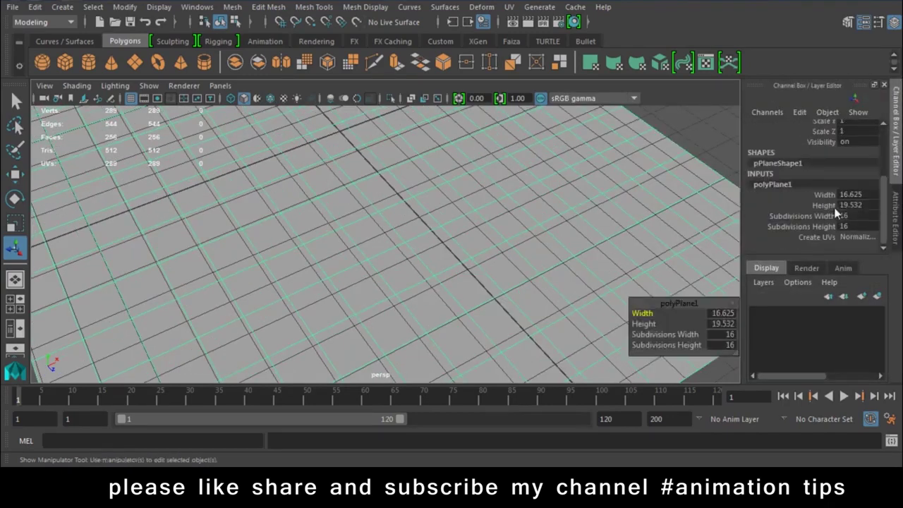
left_click_drag(828, 216, 828, 225)
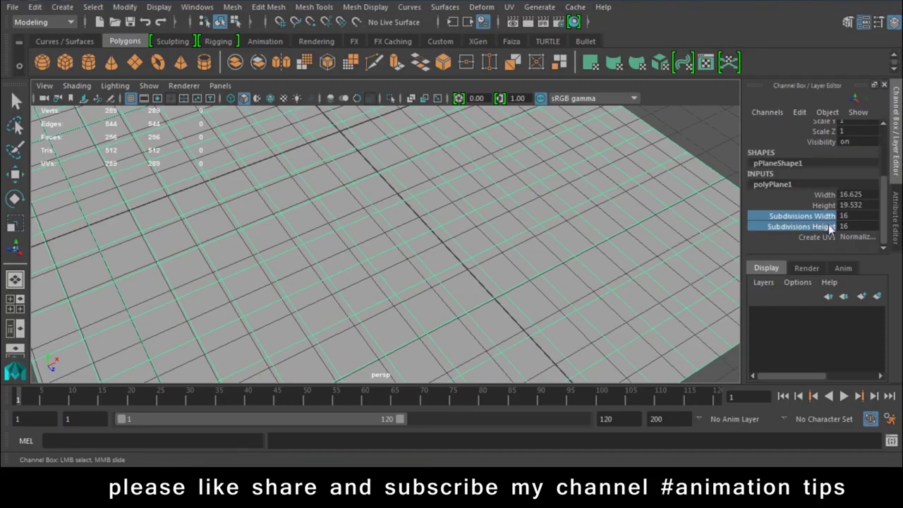
middle_click_drag(651, 213, 475, 248)
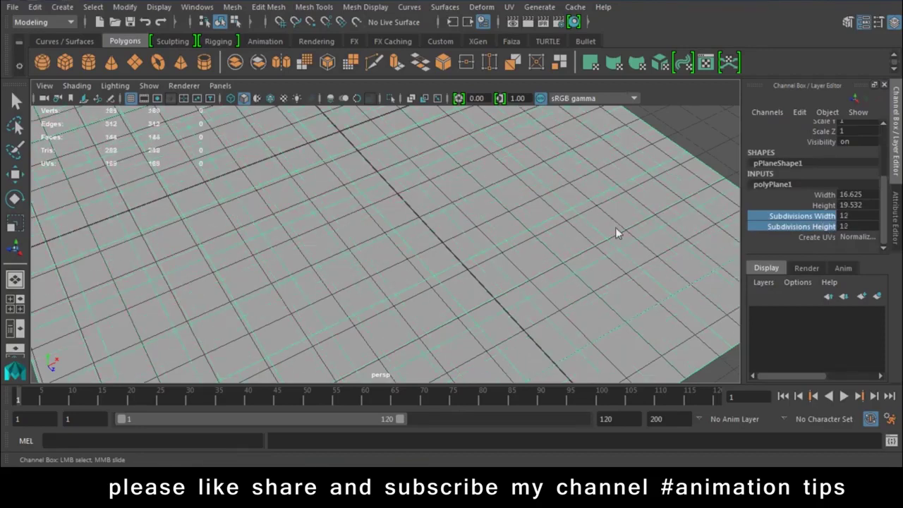
- Hide the viewport grid and switch the plane to vertex selection
left_click(130, 98)
scroll(263, 246, "down", 3)
scroll(263, 251, "down", 3)
right_click_drag(446, 185, 381, 116)
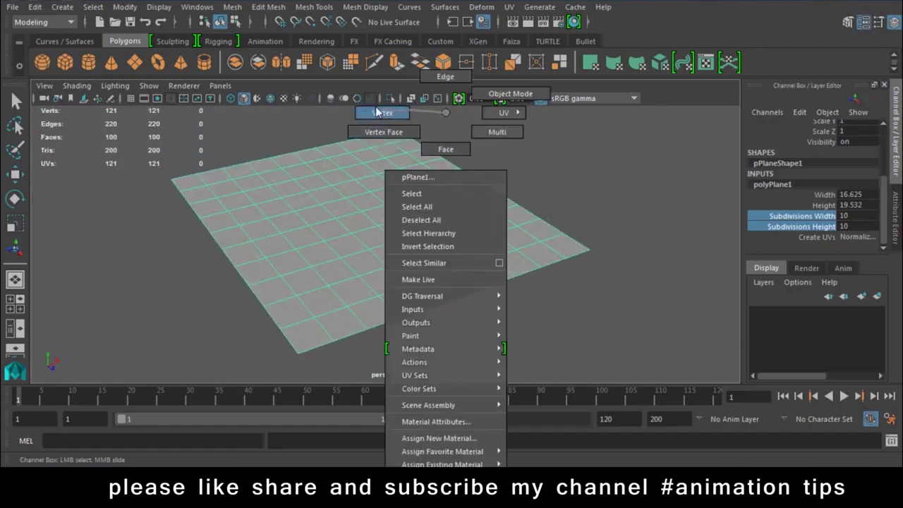
left_click_drag(610, 146, 212, 374)
key("w")
left_click(268, 7)
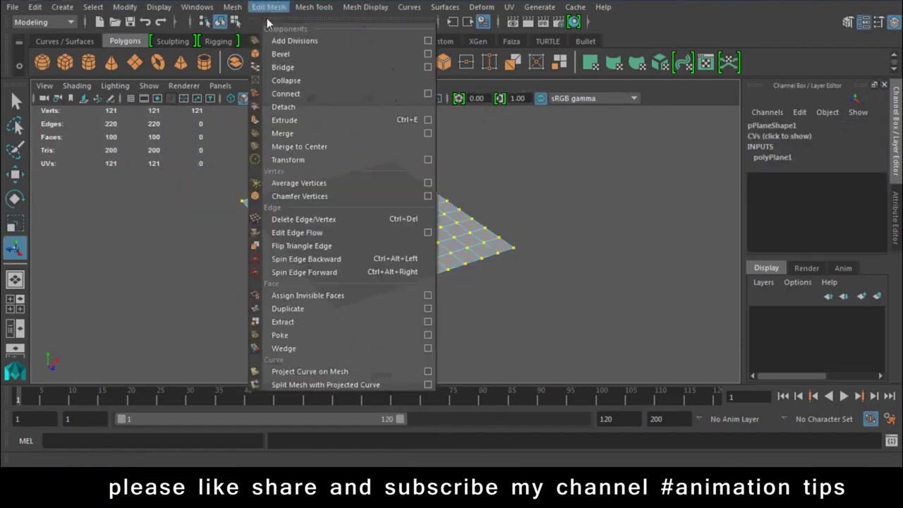
left_click(299, 196)
scroll(410, 321, "up", 3)
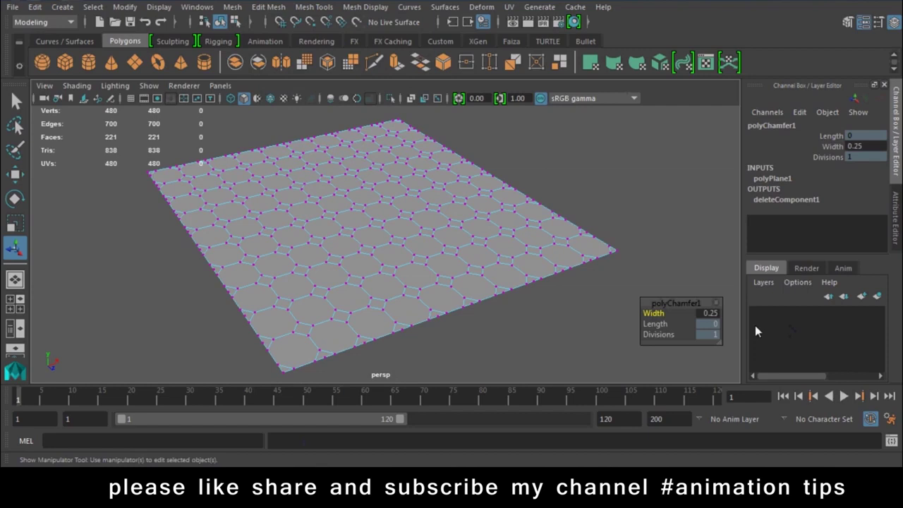
left_click_drag(359, 261, 396, 262)
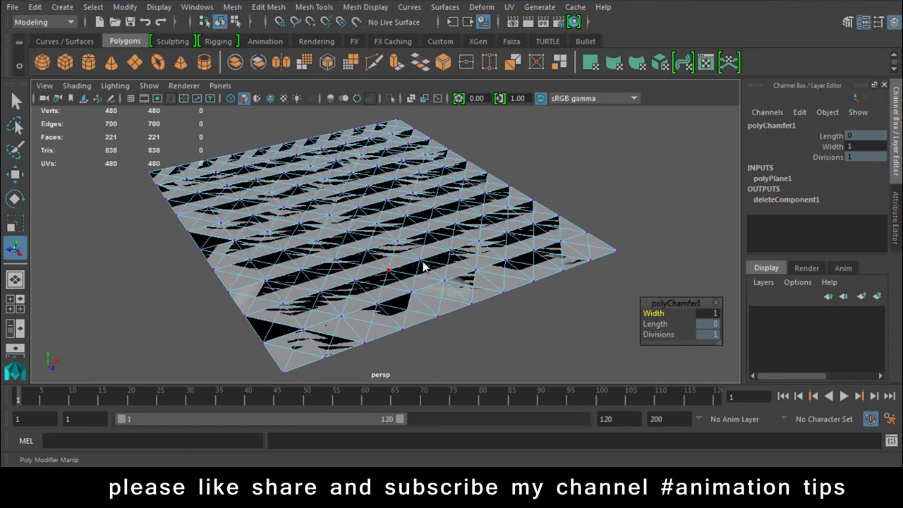
right_click_drag(492, 206, 444, 110)
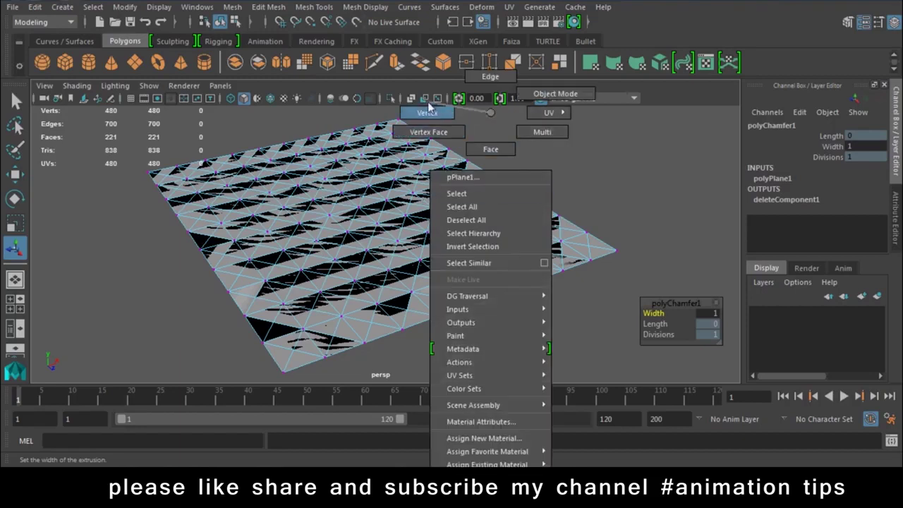
mouse_move(486, 248)
left_mouse_down("alt")
mouse_move(304, 127)
mouse_move(479, 321)
left_mouse_up("alt")
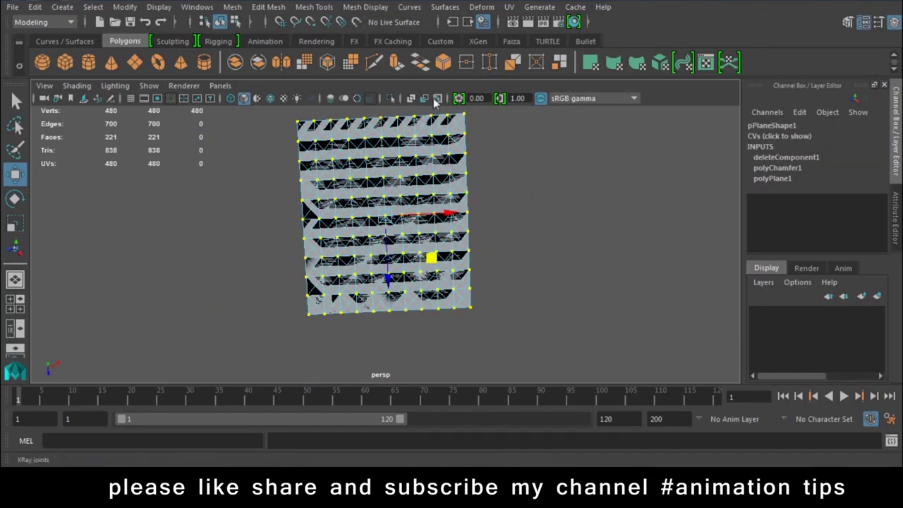
left_click(466, 65)
mouse_move(423, 211)
left_mouse_down("alt")
mouse_move(478, 372)
mouse_move(494, 374)
left_mouse_up("alt")
scroll(506, 373, "up", 5)
key("w")
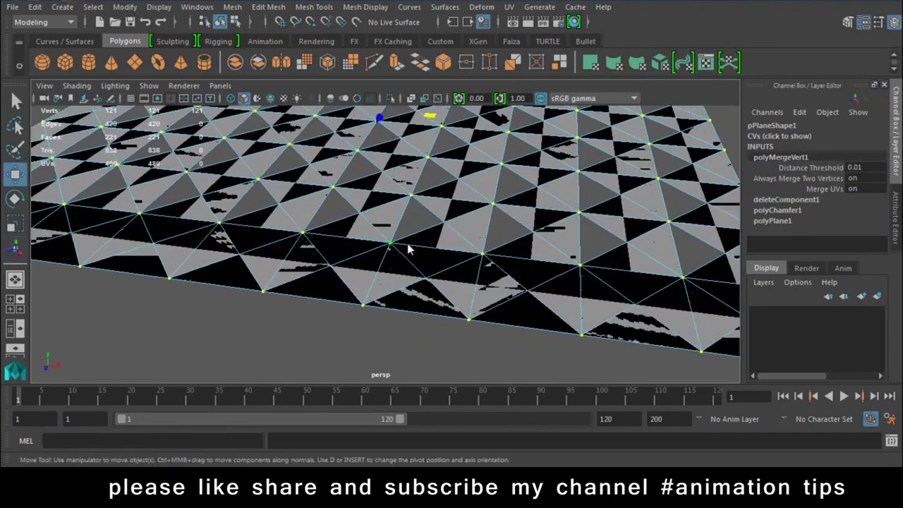
left_click(390, 244)
key("5")
mouse_move(394, 251)
left_mouse_down()
mouse_move(403, 296)
mouse_move(403, 216)
mouse_move(404, 259)
mouse_move(407, 221)
mouse_move(373, 329)
mouse_move(430, 302)
mouse_move(450, 262)
mouse_move(409, 329)
mouse_move(452, 244)
mouse_move(446, 226)
left_mouse_up()
key("ctrl+z")
key("ctrl+z")
key("ctrl+z")
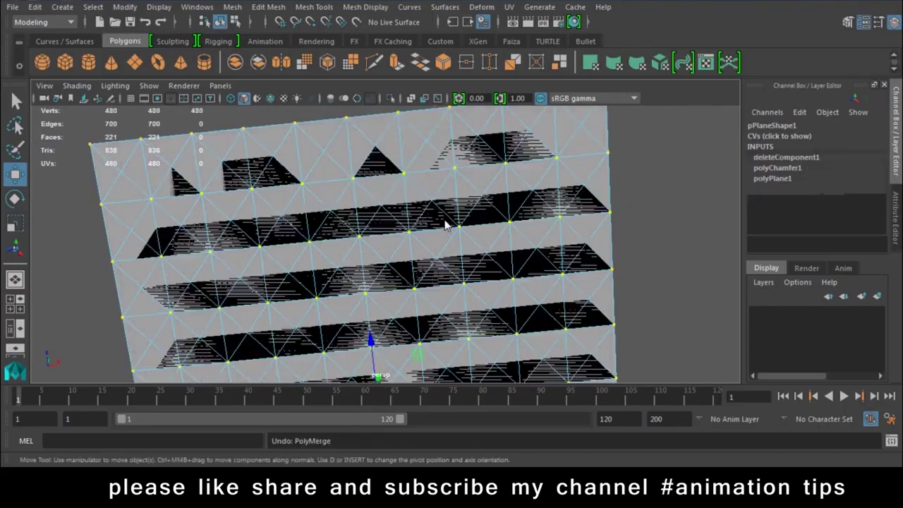
key("ctrl+z")
key("ctrl+z")
mouse_move(404, 217)
left_mouse_down("alt")
mouse_move(425, 338)
mouse_move(473, 331)
mouse_move(388, 281)
mouse_move(458, 272)
left_mouse_up("alt")
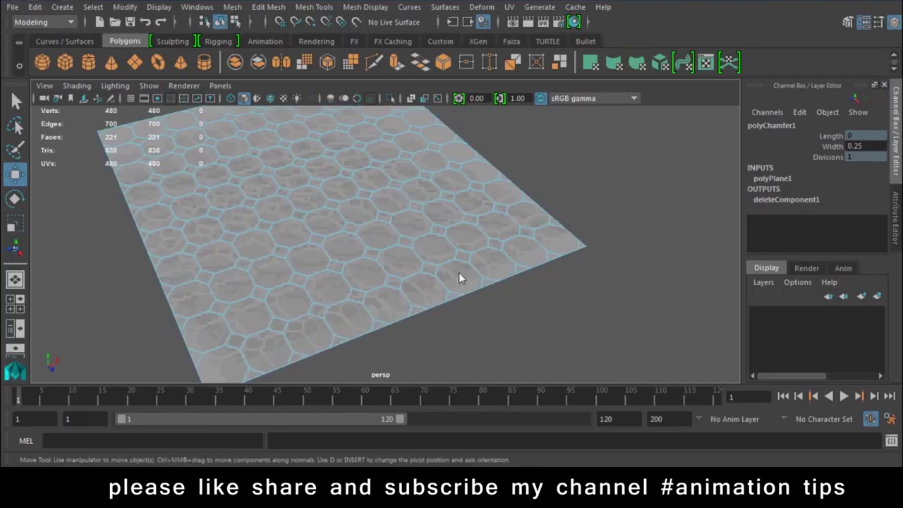
key("ctrl+z")
- Chamfer all selected vertices, trying widths of 0.75 and 0.55
left_click(314, 7)
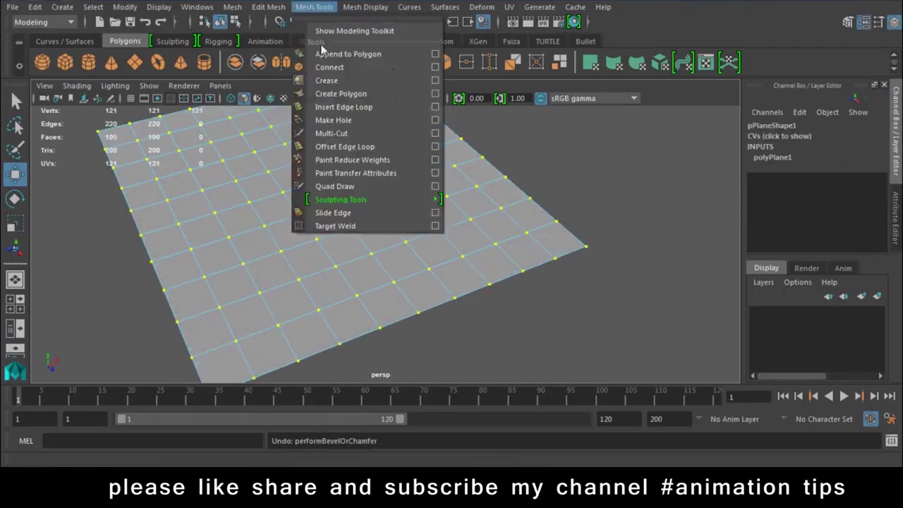
left_click(299, 196)
left_click_drag(439, 258, 445, 264)
left_click(711, 314)
left_click(710, 317)
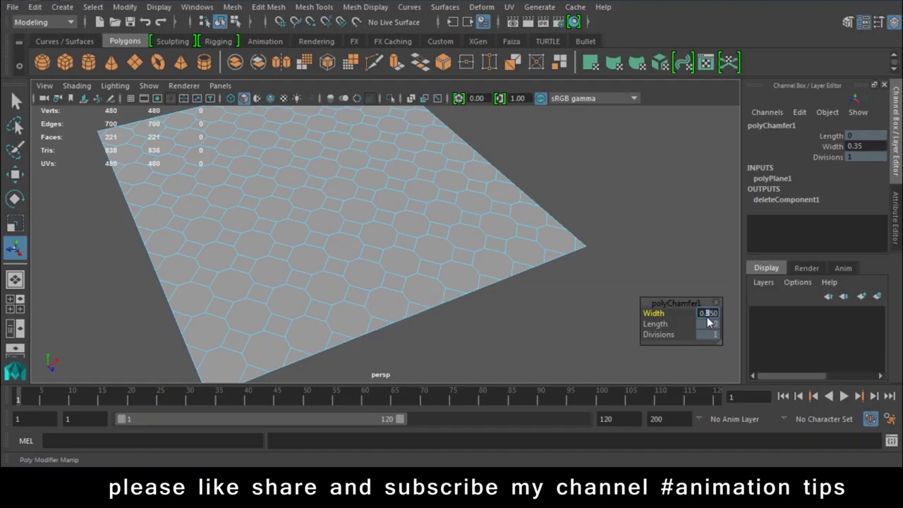
right_click_drag(302, 211, 373, 280, "alt")
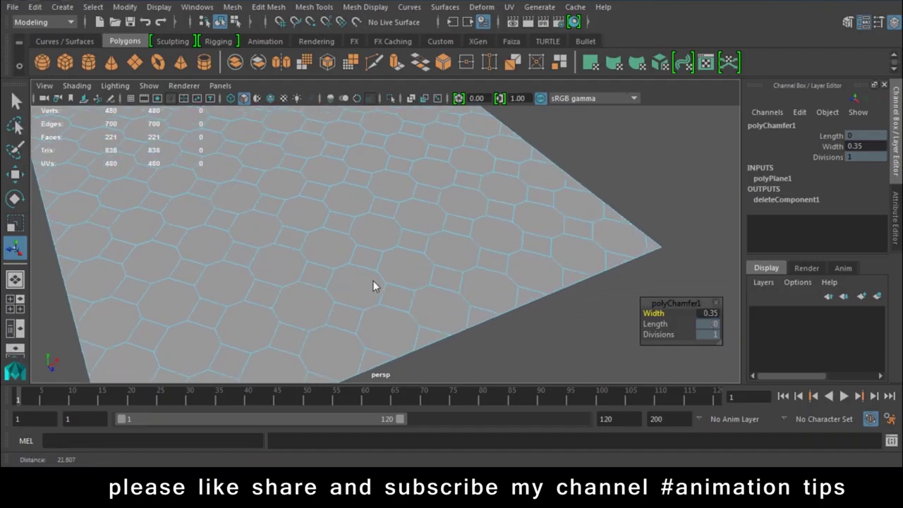
left_click(714, 314)
double_click(708, 317)
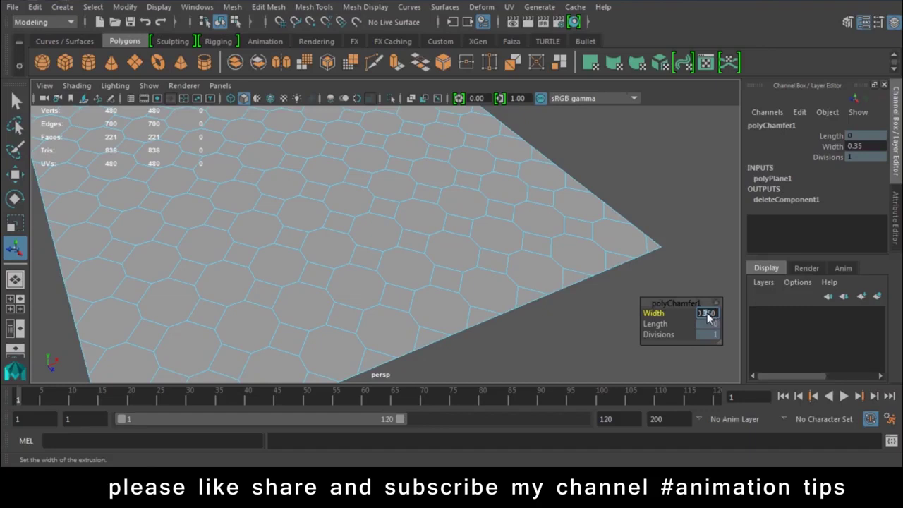
type("0.55")
key("Return")
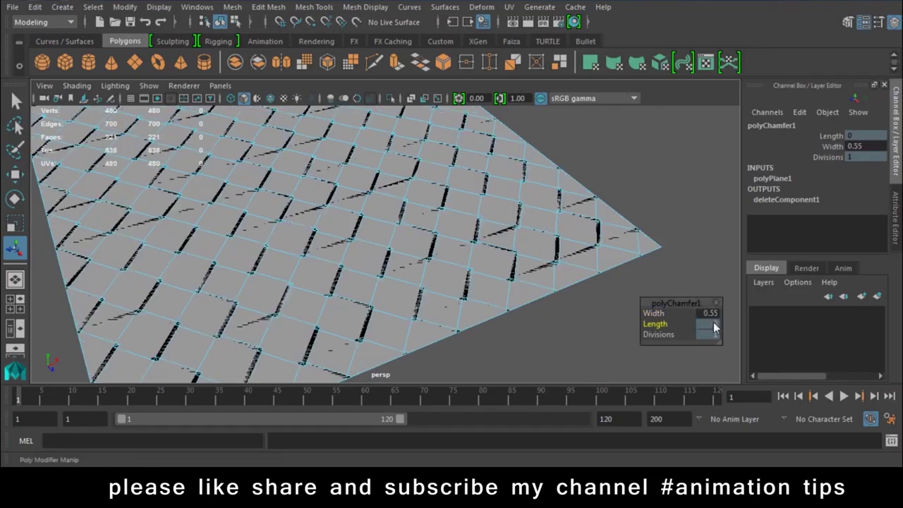
- Try chamfer widths of 0.35 and 0.45
left_click(713, 314)
left_click(711, 317)
key("BackSpace")
type("3")
key("Return")
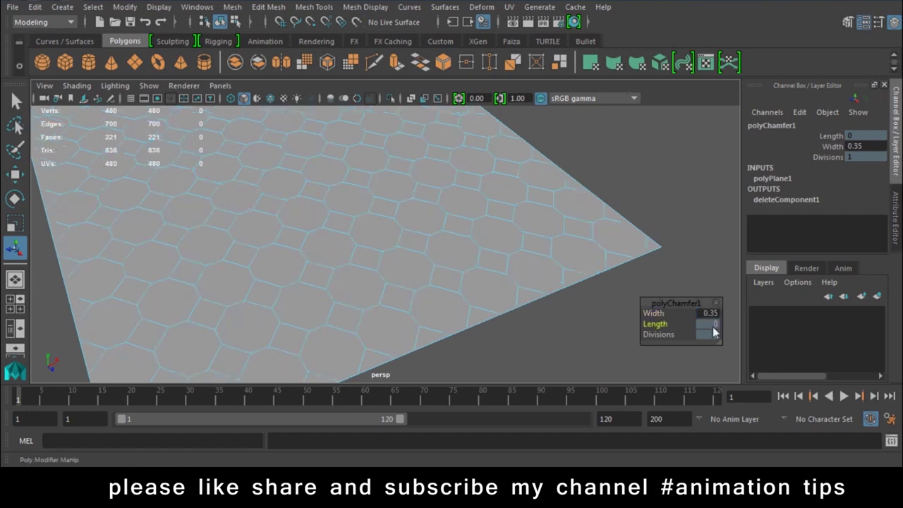
left_click(714, 314)
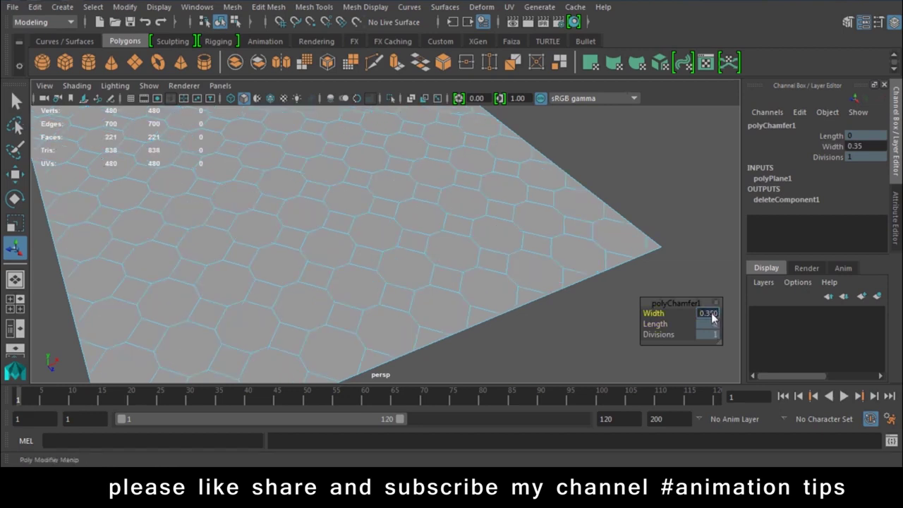
type("0.55")
type("5")
key("Tab")
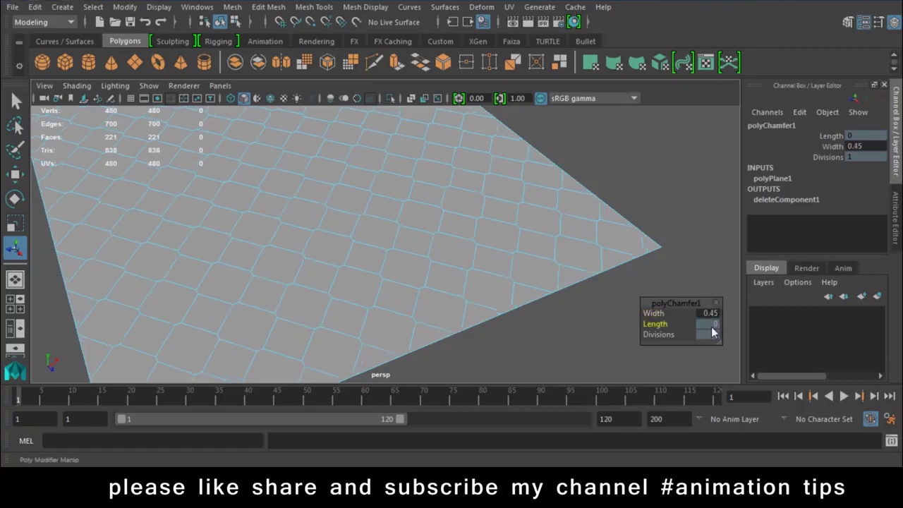
- Settle the chamfer width at 0.5 after trying 0.46
mouse_move(576, 297)
right_mouse_down("alt")
mouse_move(514, 281)
mouse_move(727, 331)
right_mouse_up("alt")
left_click(716, 314)
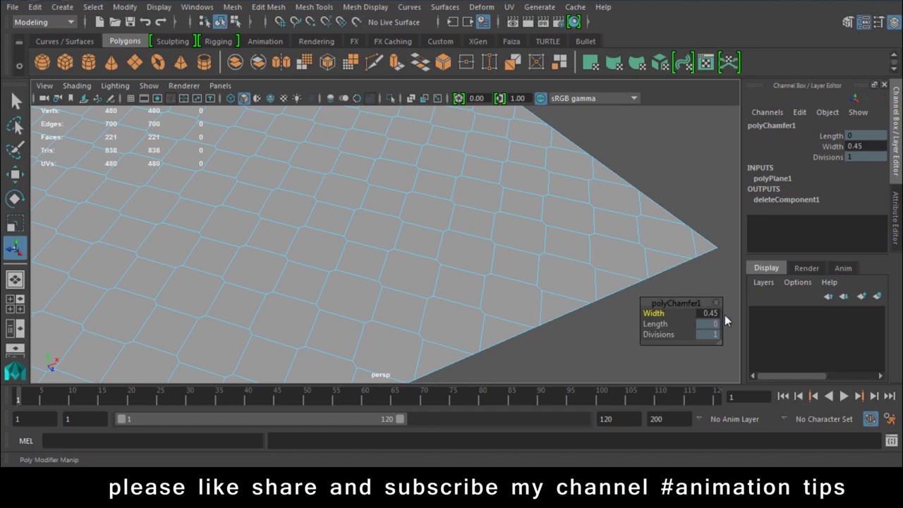
left_click(718, 315)
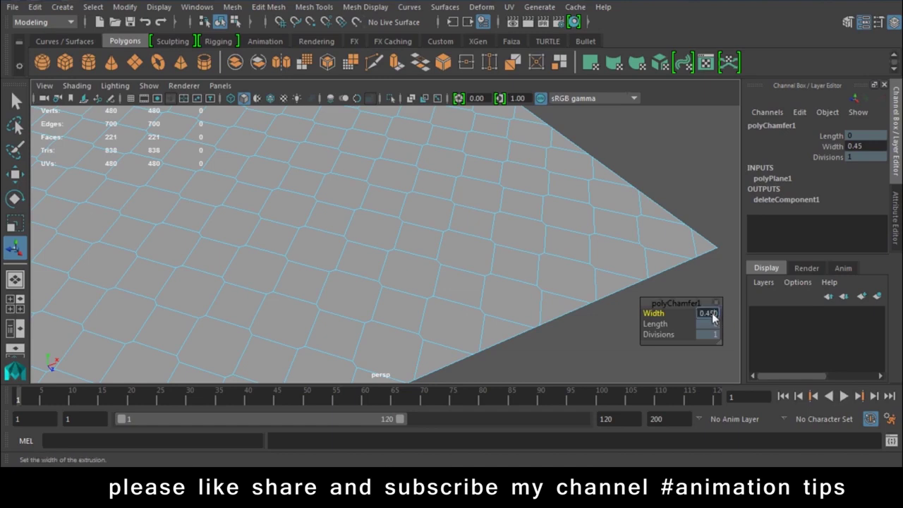
type("0.46")
key("Return")
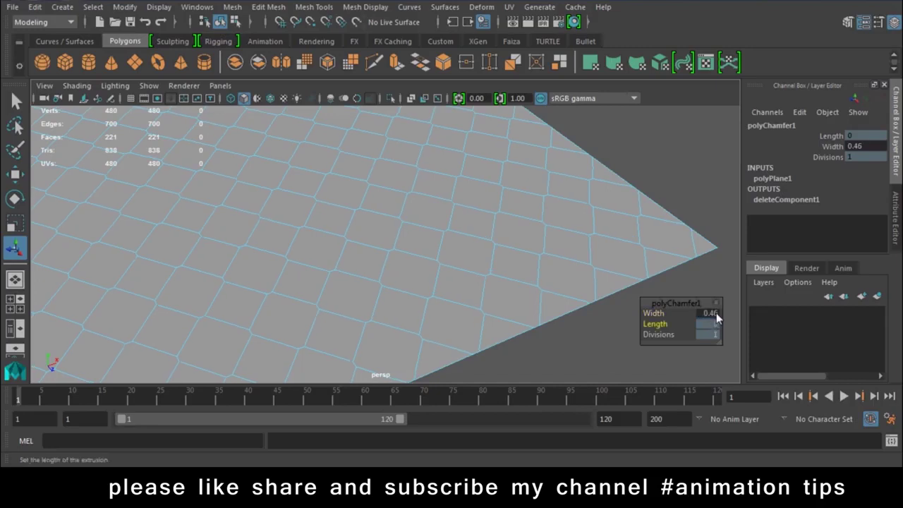
left_click(718, 317)
type("0.7")
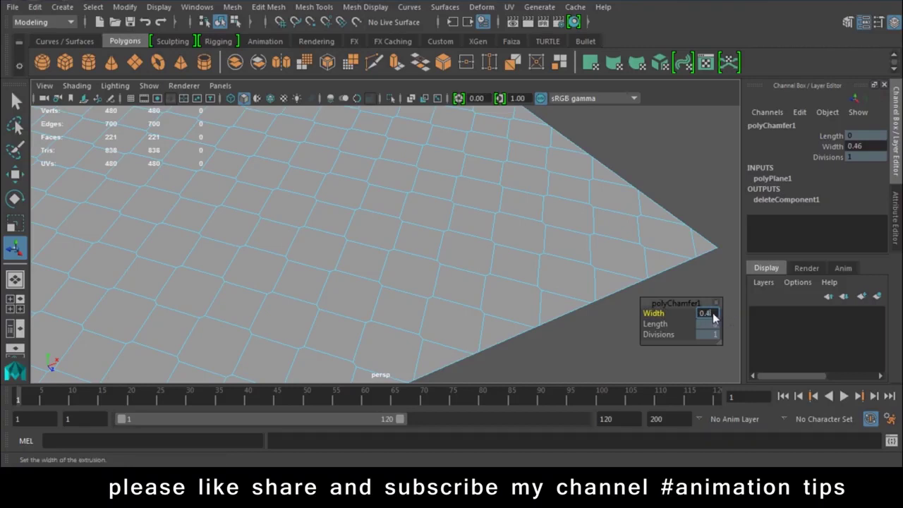
type("0.5")
key("Return")
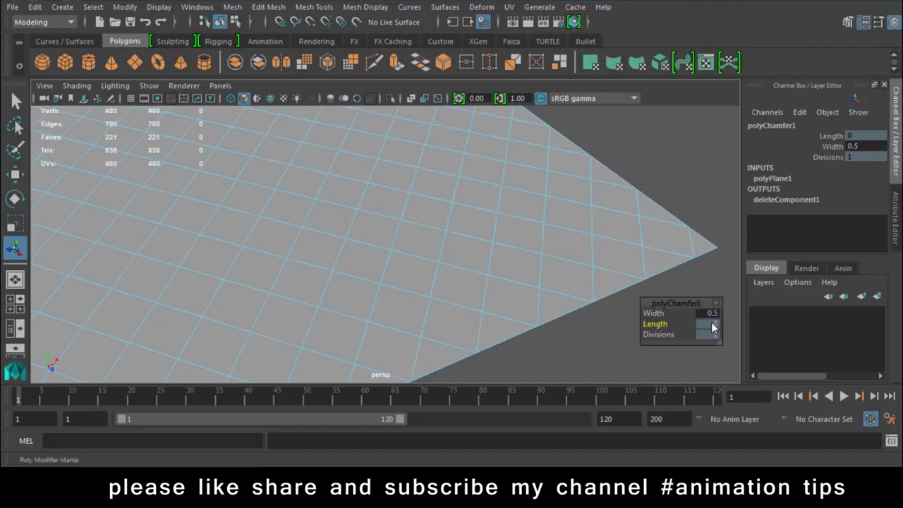
- Select all the plane's vertices and merge them
left_click(568, 347)
left_click_drag(551, 342, 467, 172, "alt")
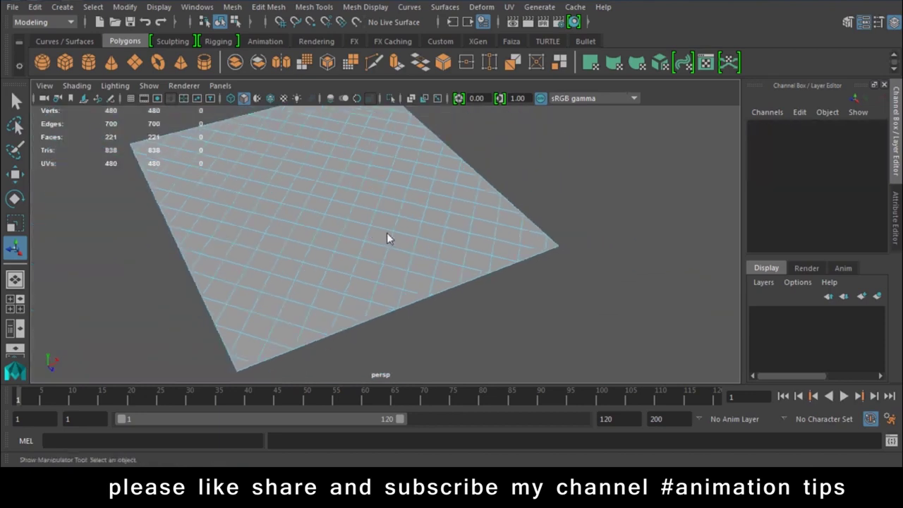
right_click_drag(467, 173, 419, 192)
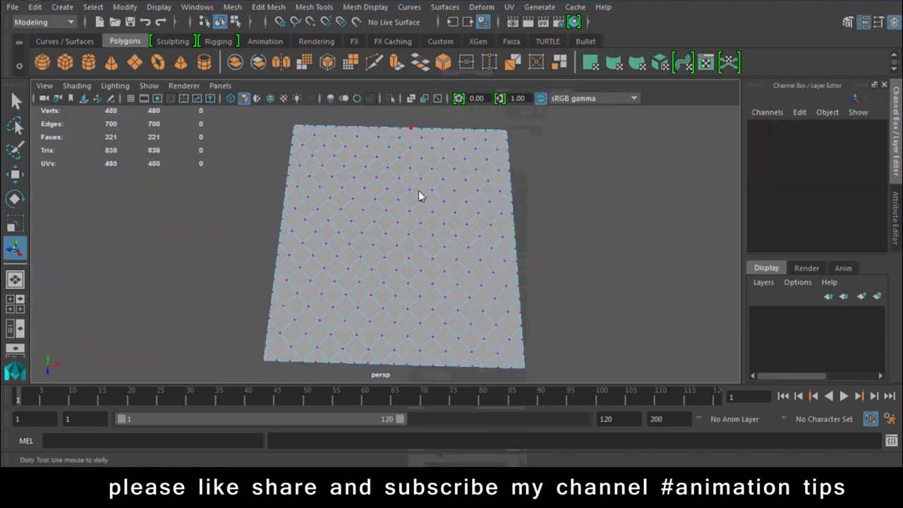
mouse_move(204, 123)
left_mouse_down()
mouse_move(535, 348)
mouse_move(577, 341)
left_mouse_up()
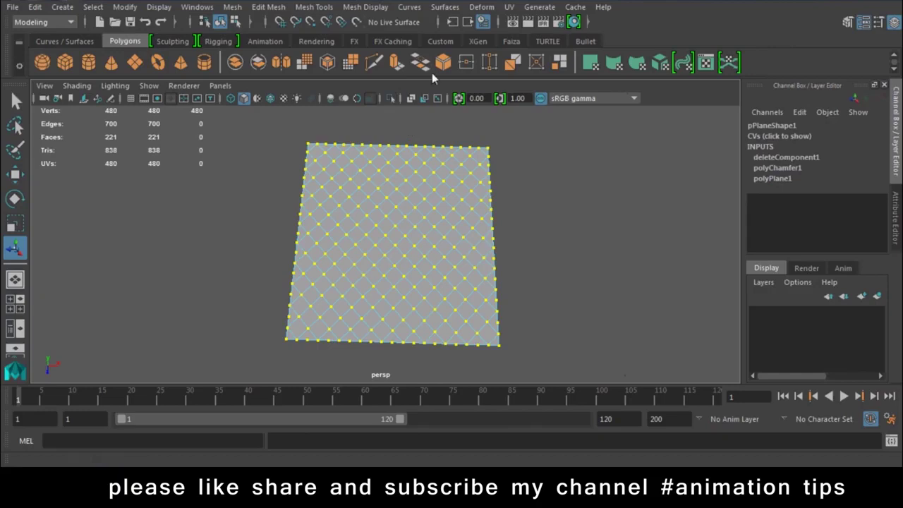
left_click(472, 62)
left_click(585, 244)
- Adjust the chamfer width, then undo back to the plain 10×10 grid
mouse_move(584, 244)
right_mouse_down("alt")
mouse_move(595, 396)
mouse_move(438, 263)
right_mouse_up("alt")
left_click_drag(438, 263, 502, 240, "alt")
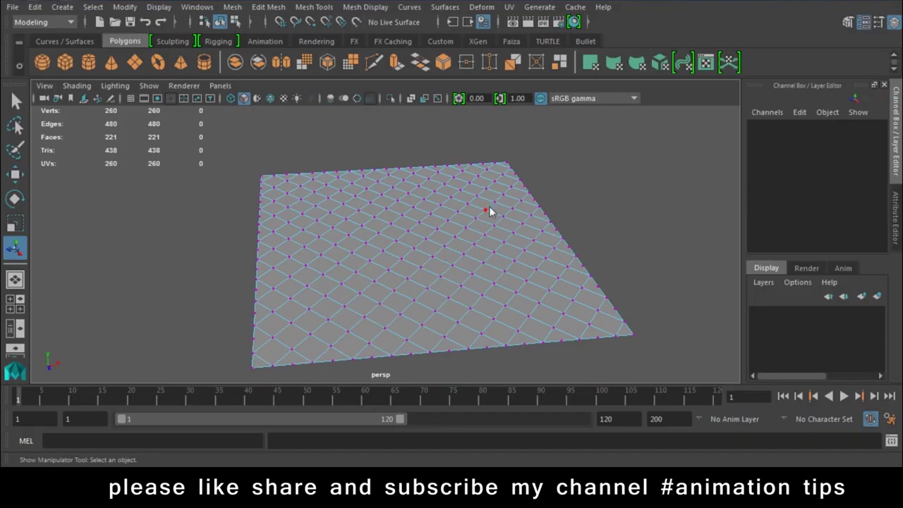
right_click_drag(488, 208, 554, 227, "shift")
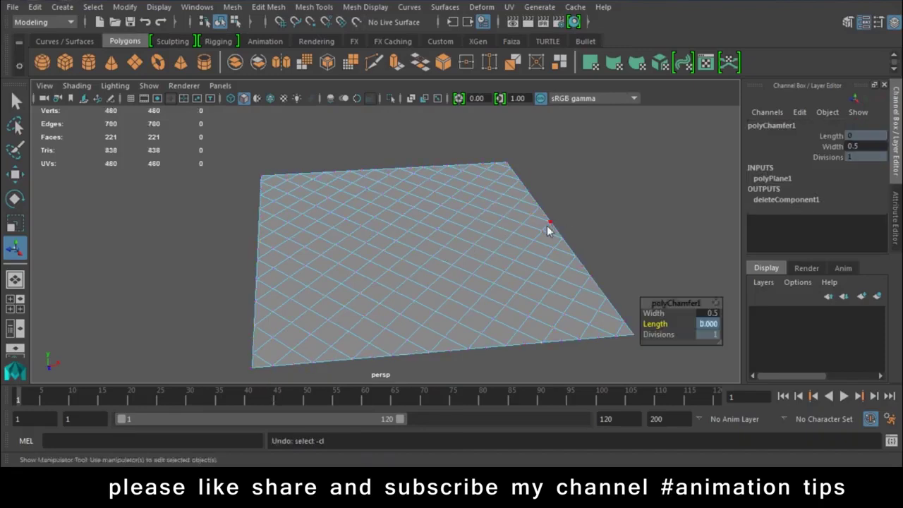
middle_click_drag(586, 292, 500, 269)
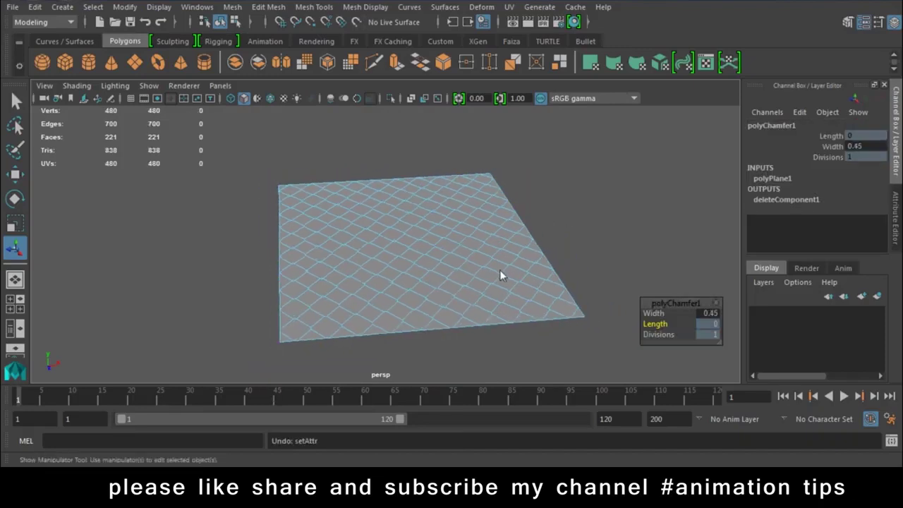
key("ctrl+z")
key("ctrl+z")
key("ctrl+z")
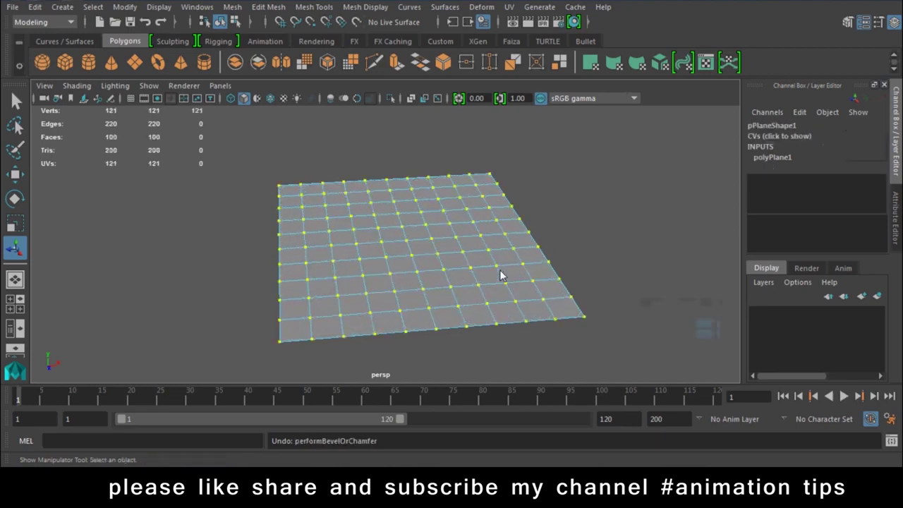
- Select all the plane's vertices and apply Chamfer Vertices with width 0.5
left_click(596, 219)
right_click_drag(465, 170, 415, 119)
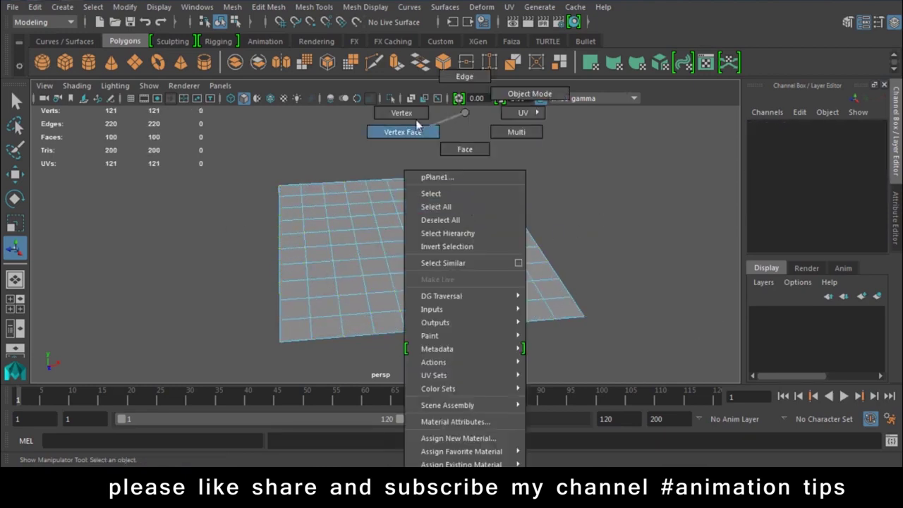
left_click_drag(211, 134, 698, 394)
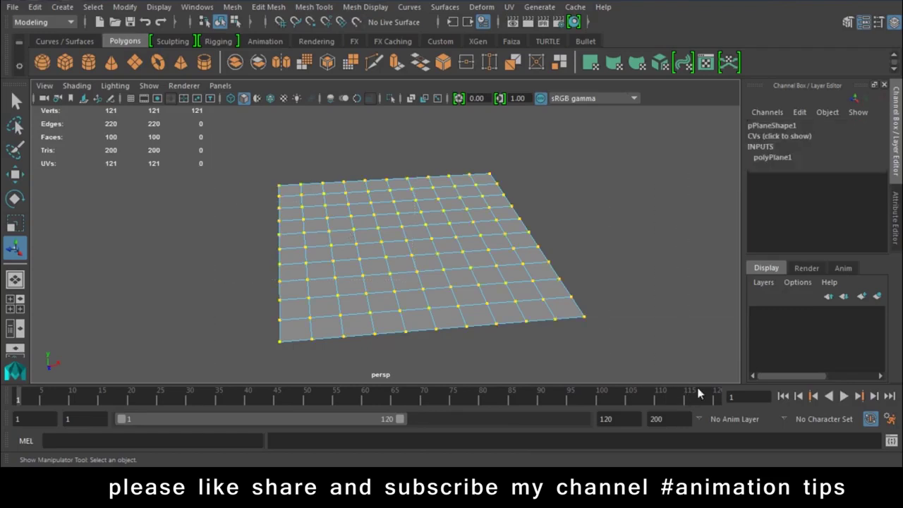
left_click(314, 7)
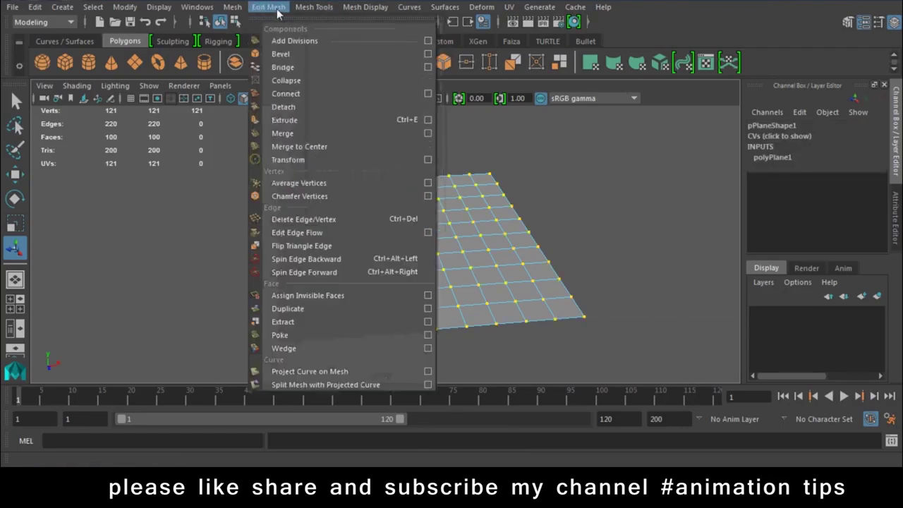
left_click(299, 196)
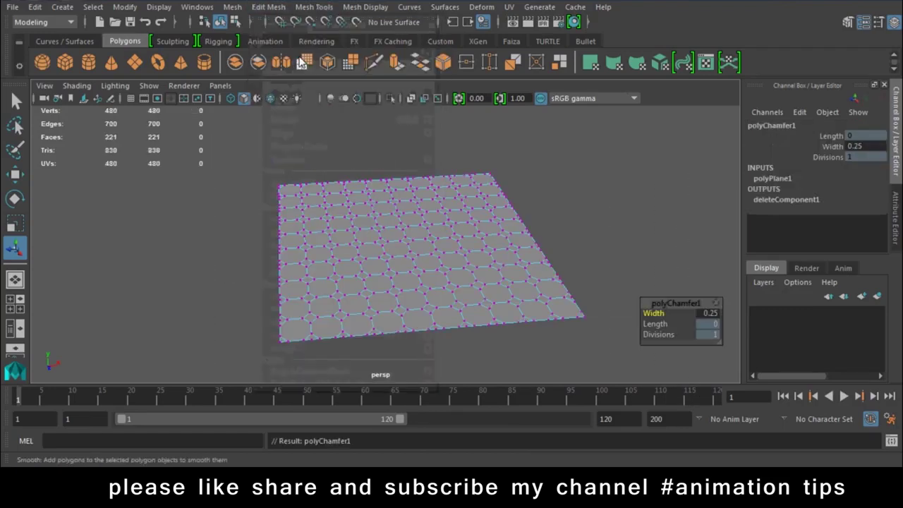
scroll(416, 228, "up", 3)
left_click(716, 316)
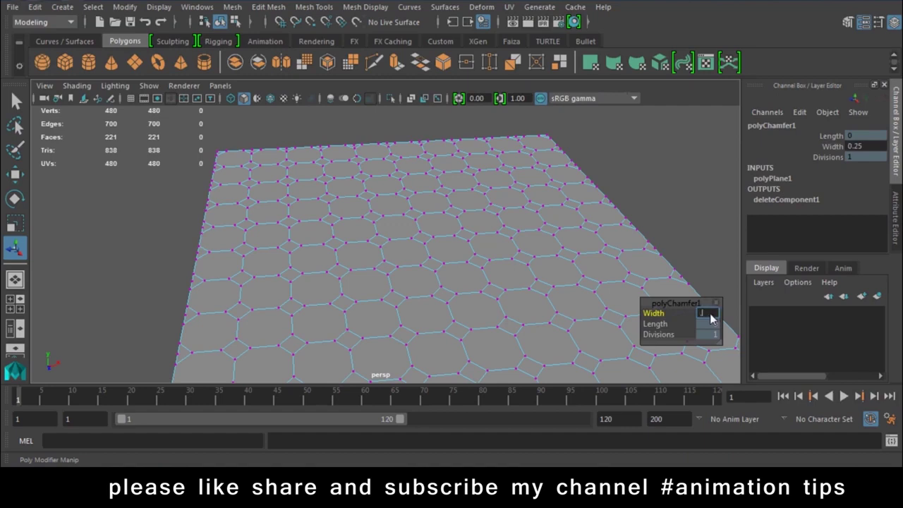
type(".5")
key("Return")
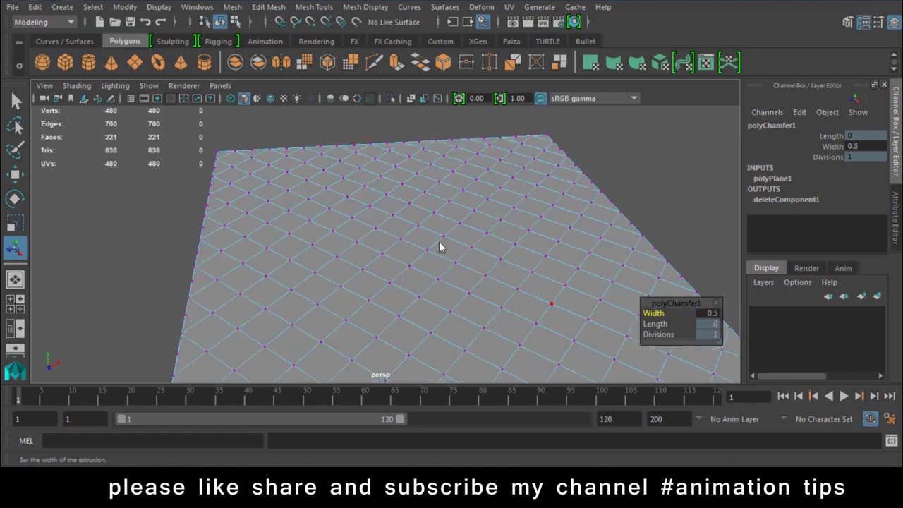
right_click_drag(438, 246, 538, 383, "alt")
- Test-move a single vertex, then undo the move
left_click(520, 281)
key("w")
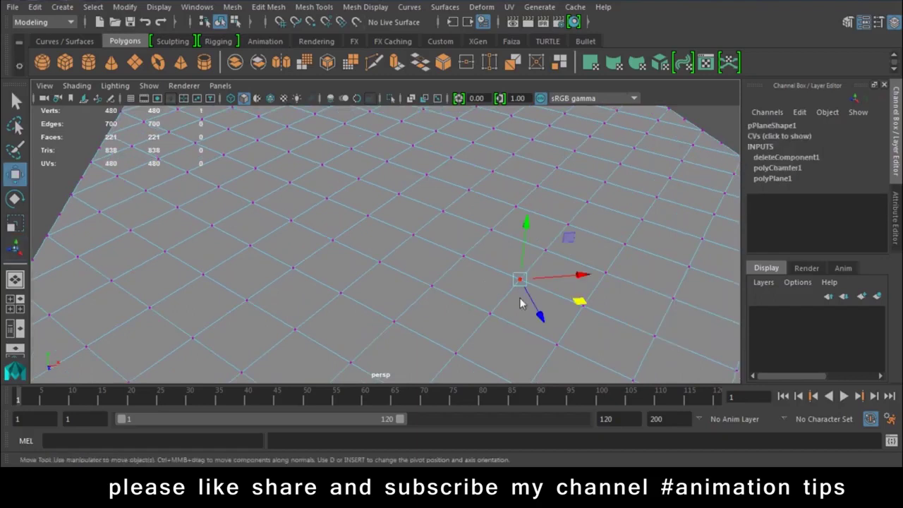
mouse_move(520, 280)
left_mouse_down()
mouse_move(550, 310)
mouse_move(499, 302)
left_mouse_up()
key("ctrl+z")
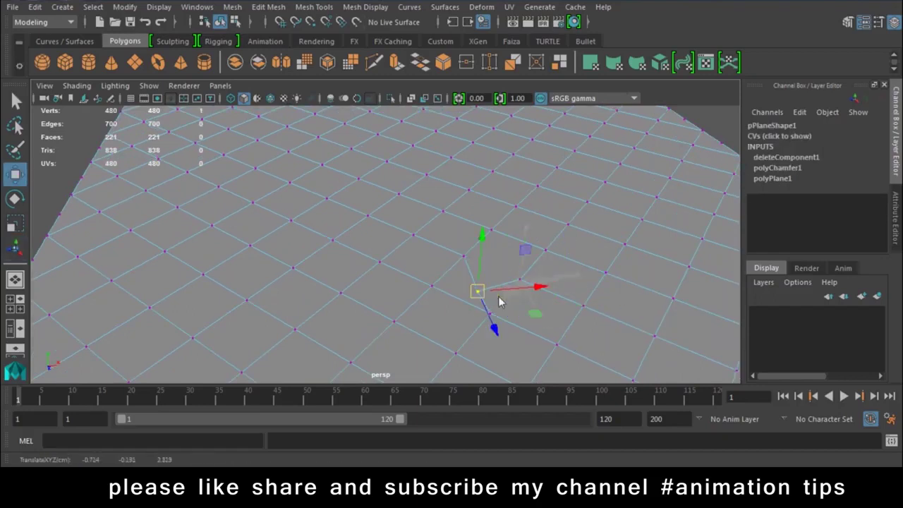
key("ctrl+z")
key("a")
- Select all vertices and merge them at 0.01 threshold, leaving 260 vertices
left_click_drag(615, 168, 228, 368)
left_click(332, 269)
left_click_drag(599, 158, 164, 397)
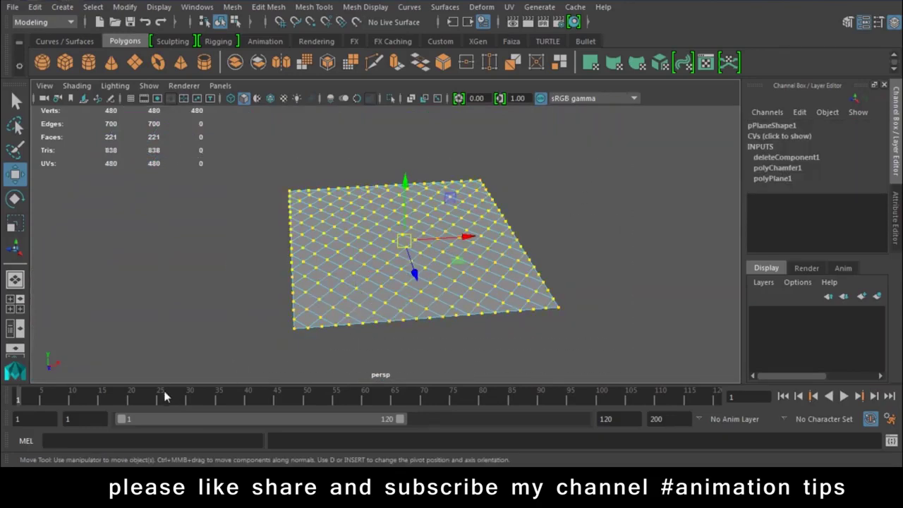
left_click(465, 65)
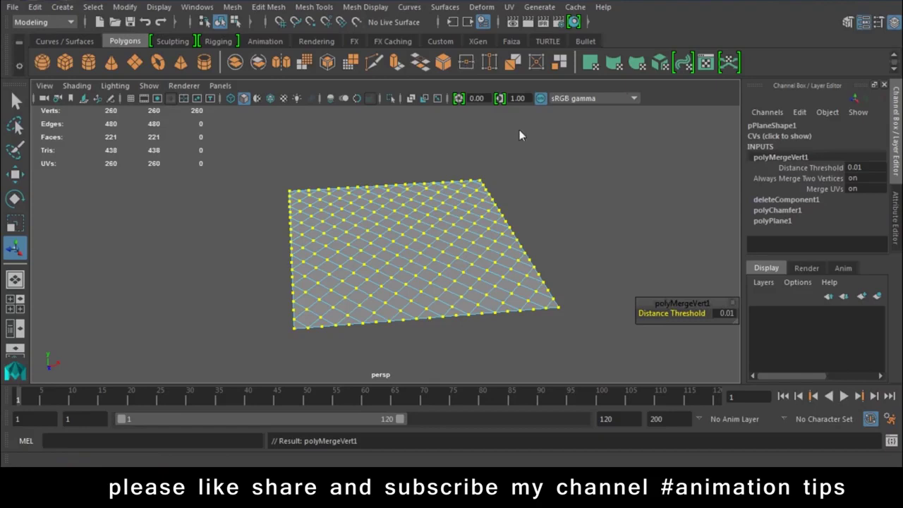
left_click(390, 195)
- Nudge a vertex to check the merge, then deselect it
key("f")
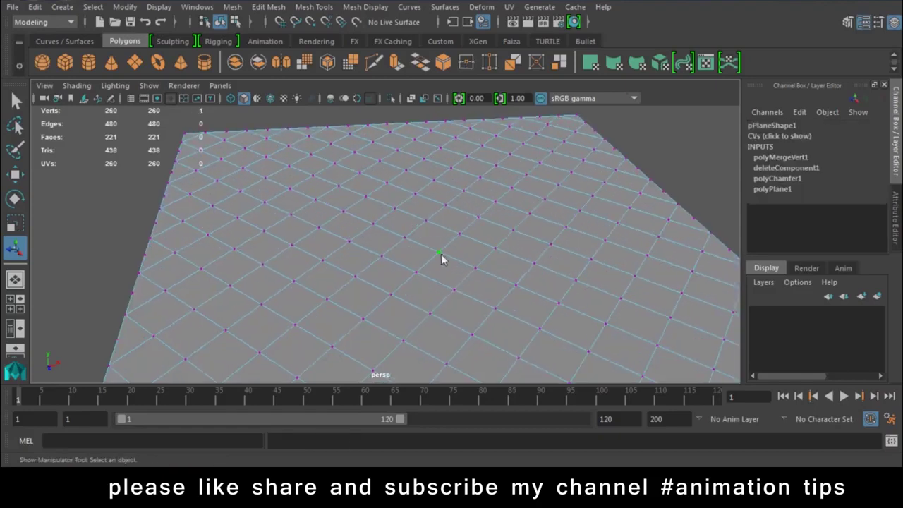
key("w")
middle_click_drag(445, 262, 443, 272)
scroll(442, 272, "down", 3)
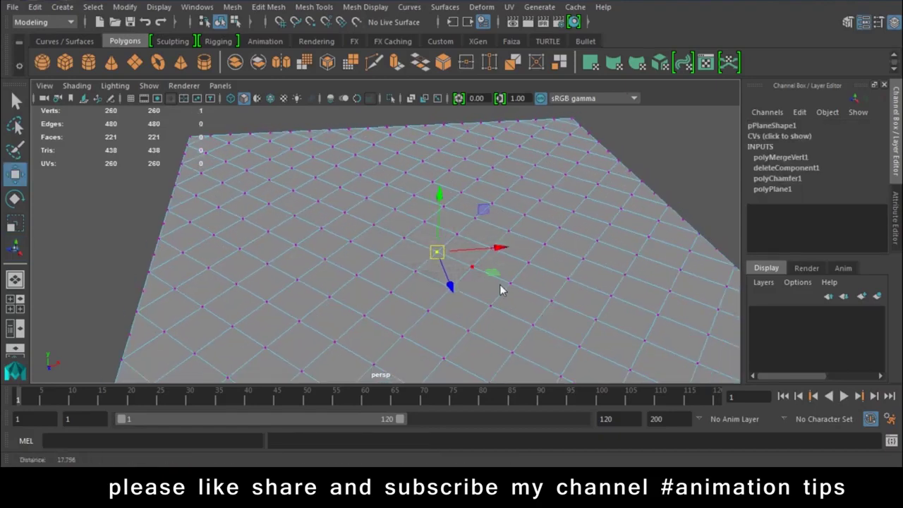
left_click(603, 198)
scroll(482, 246, "down", 2)
scroll(482, 245, "up", 2)
- Select all faces and extrude them with Keep Faces Together off
mouse_move(493, 113)
right_mouse_down()
mouse_move(492, 180)
mouse_move(492, 149)
right_mouse_up()
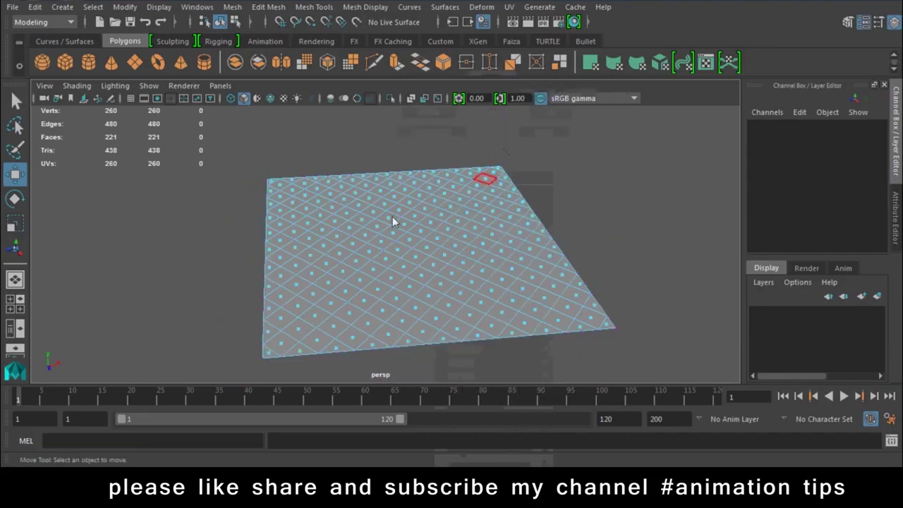
left_click_drag(338, 258, 626, 392)
scroll(564, 381, "up", 3)
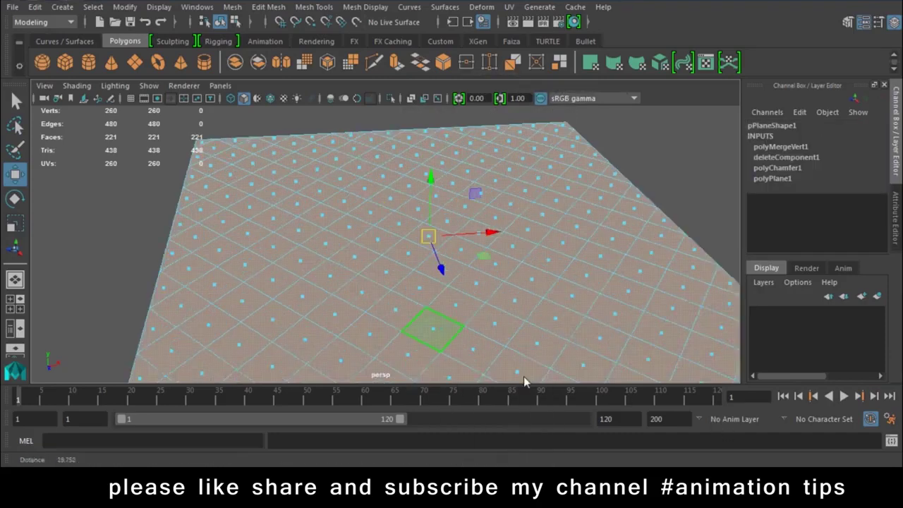
left_click(395, 63)
left_click(730, 357)
scroll(459, 292, "down", 3)
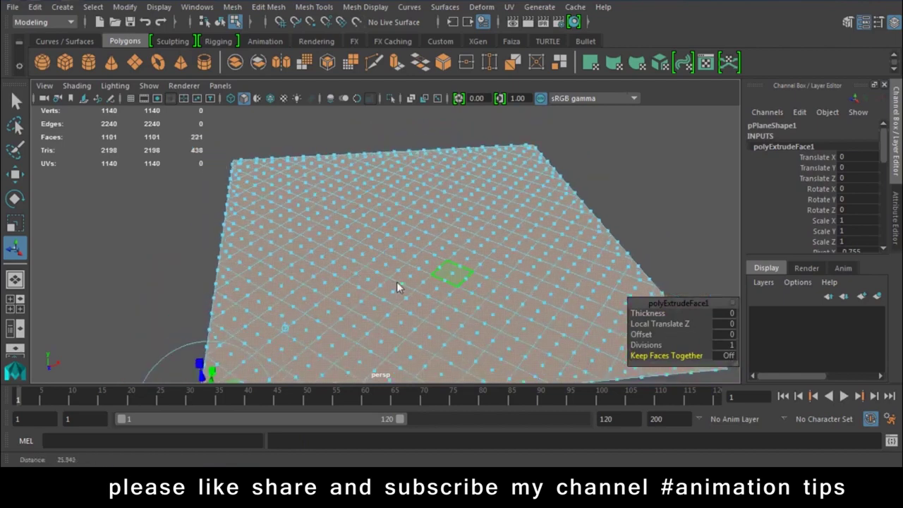
scroll(257, 306, "down", 2)
- Raise the extruded faces to Local Translate Z 0.173 and shrink them into separate tiles
left_click_drag(197, 300, 192, 282)
left_click(200, 331)
left_click_drag(200, 331, 192, 330)
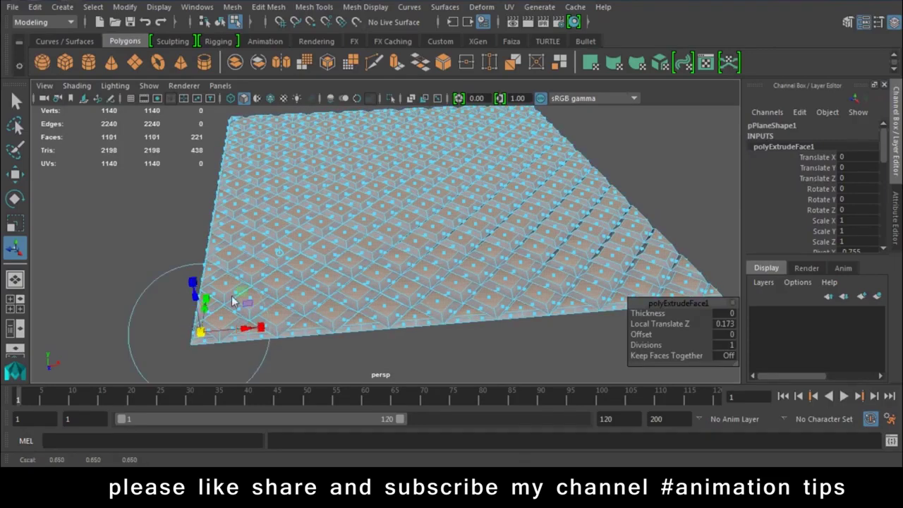
right_click_drag(471, 171, 494, 94)
mouse_move(634, 170)
left_mouse_down("alt")
mouse_move(505, 316)
mouse_move(621, 384)
mouse_move(560, 309)
mouse_move(622, 326)
mouse_move(643, 319)
mouse_move(416, 310)
mouse_move(469, 321)
mouse_move(554, 313)
left_mouse_up("alt")
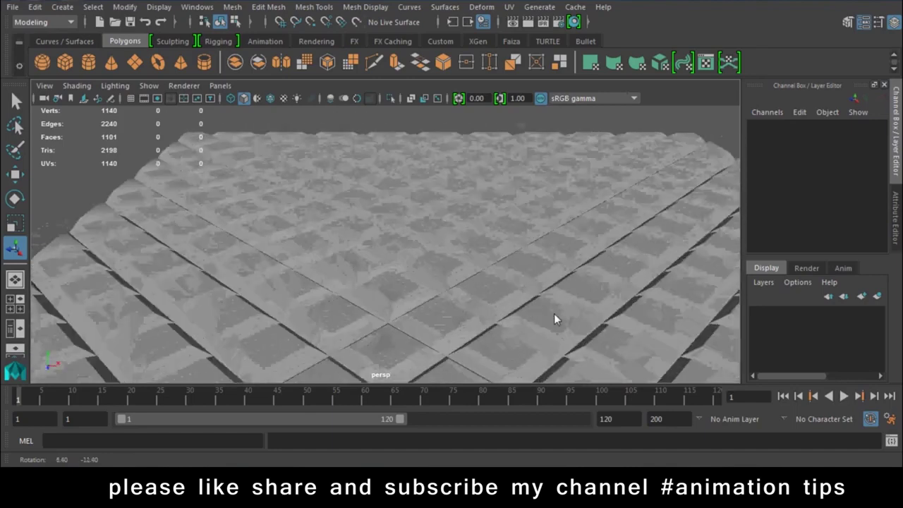
- Inspect the tiled plane in smooth preview (17,600 faces), then delete it
key("1")
left_click(552, 296)
key("3")
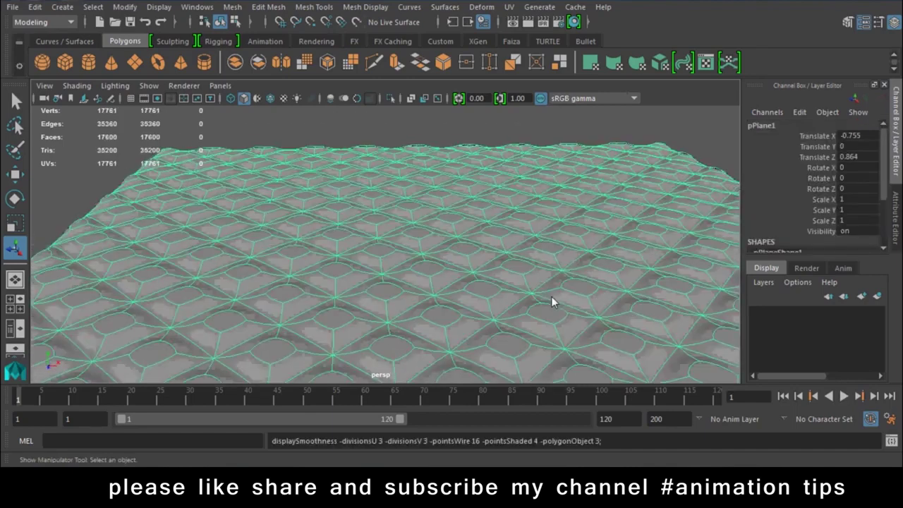
key("f")
left_click(700, 200)
mouse_move(629, 256)
left_mouse_down("alt")
mouse_move(585, 282)
mouse_move(584, 196)
left_mouse_up("alt")
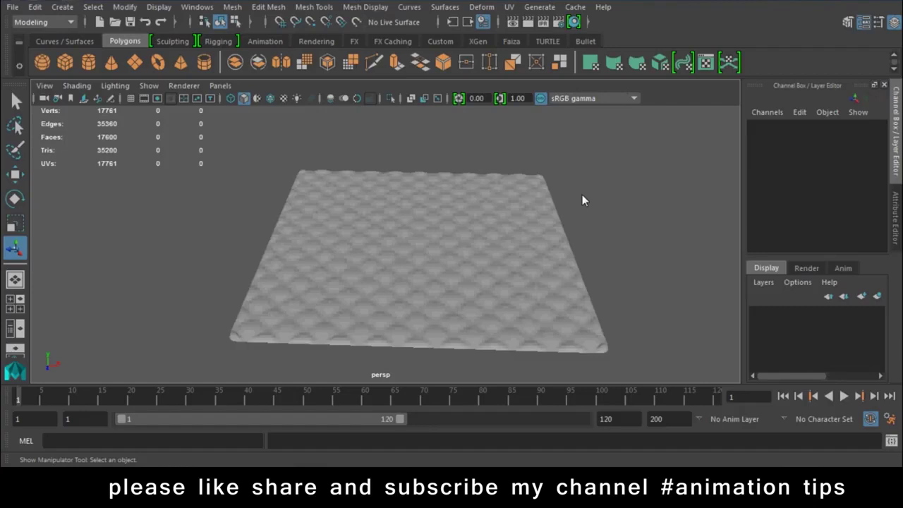
left_click(531, 252)
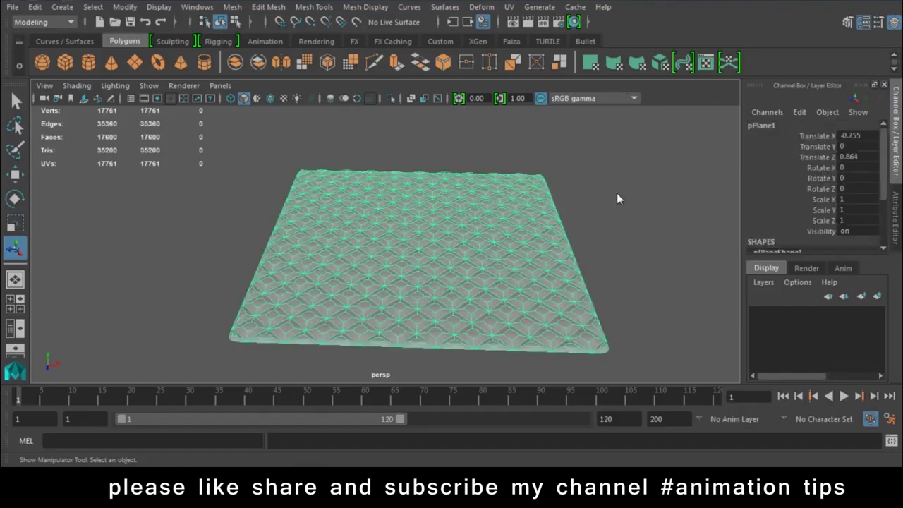
key("Delete")
- Draw a polygon sphere and select all of its vertices
left_click(41, 65)
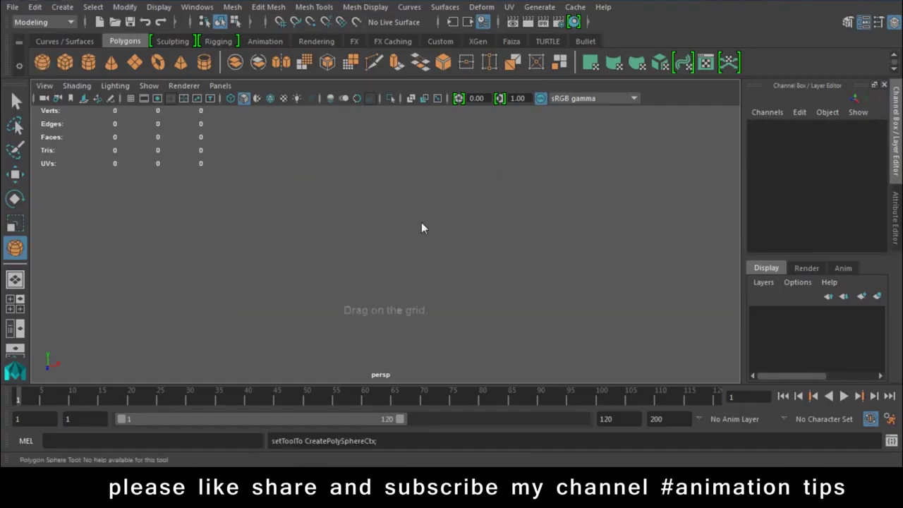
left_click_drag(422, 222, 437, 258)
right_click_drag(463, 112, 390, 101)
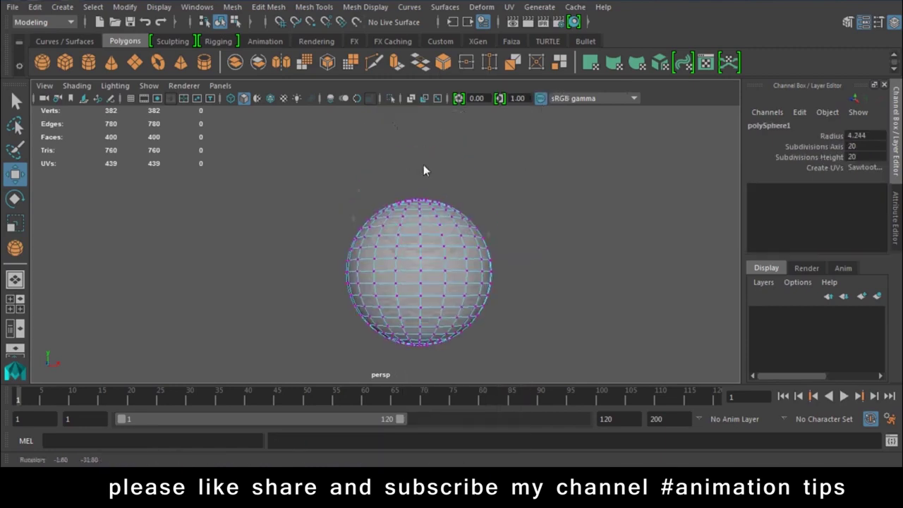
left_click_drag(332, 142, 508, 353)
- Chamfer the sphere's vertices at width 0.5, then reselect all its vertices
left_click(270, 8)
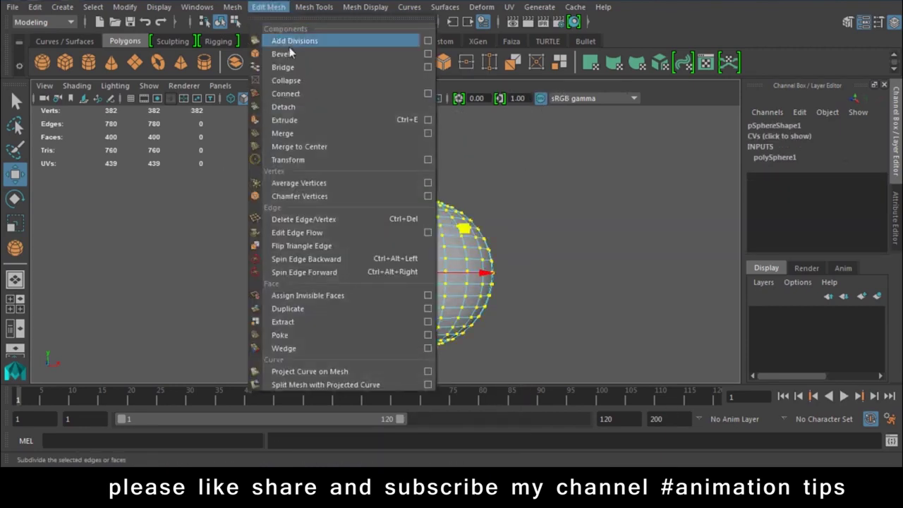
left_click(299, 196)
scroll(531, 294, "up", 5)
scroll(531, 293, "up", 4)
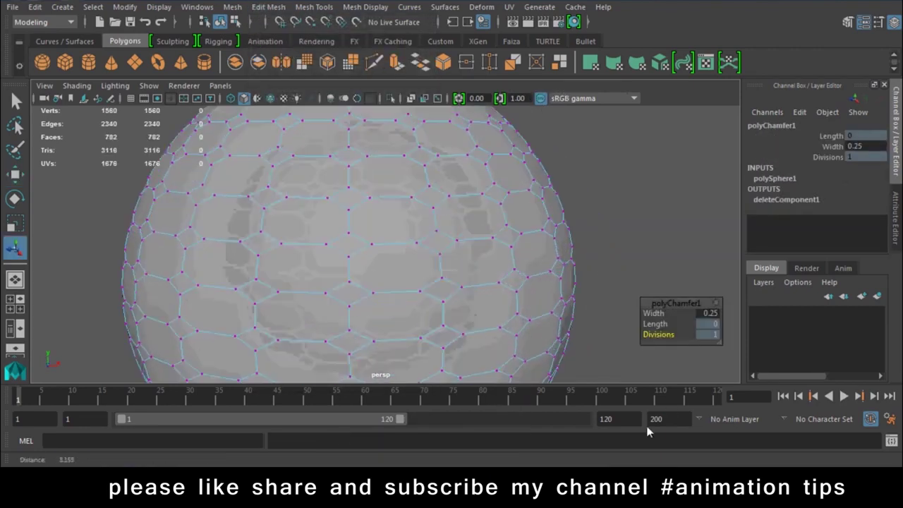
scroll(531, 293, "up", 2)
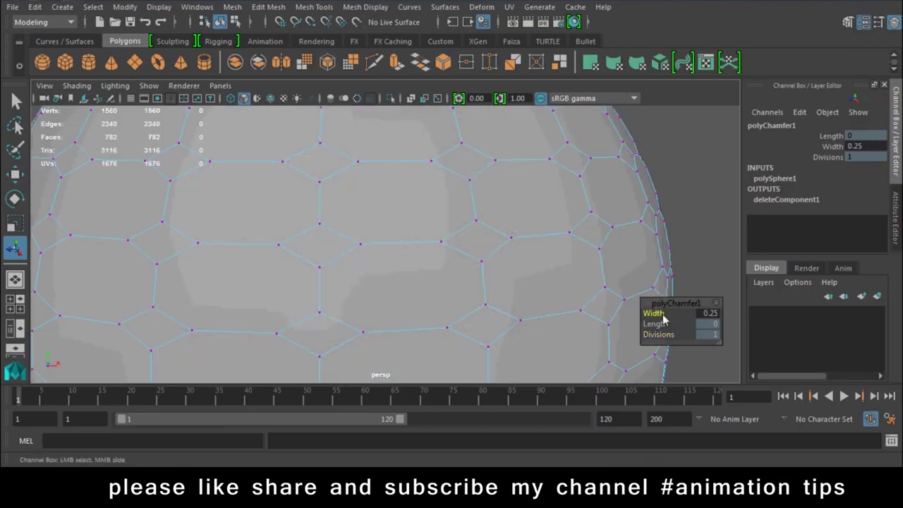
middle_click_drag(664, 319, 665, 319)
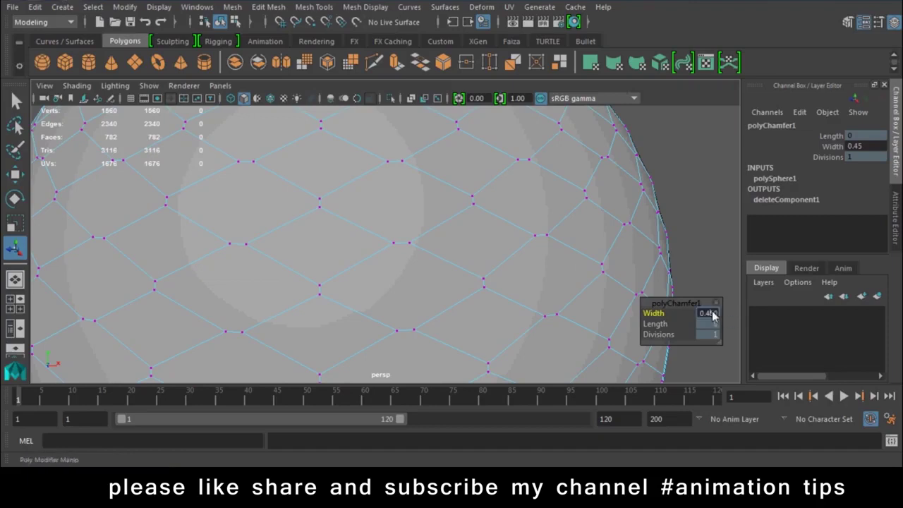
type("0.5")
key("Return")
key("f")
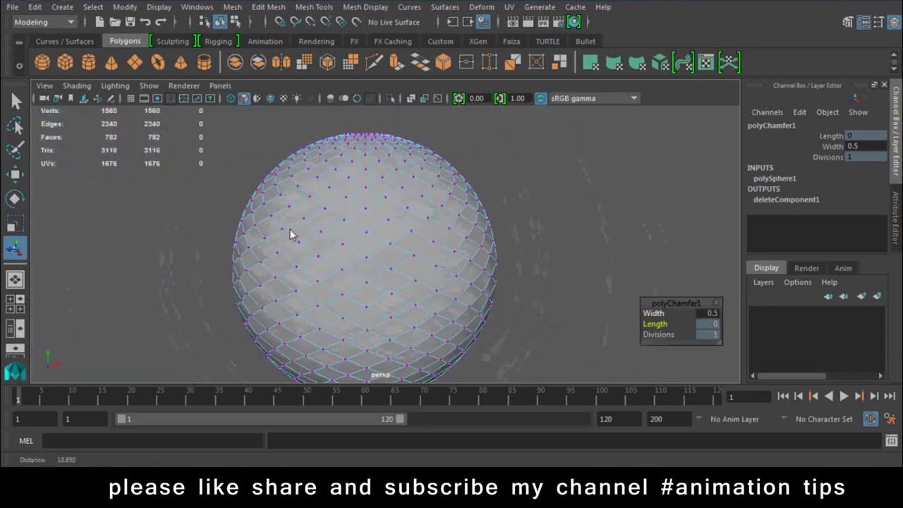
left_click(533, 176)
key("ctrl+shift+a")
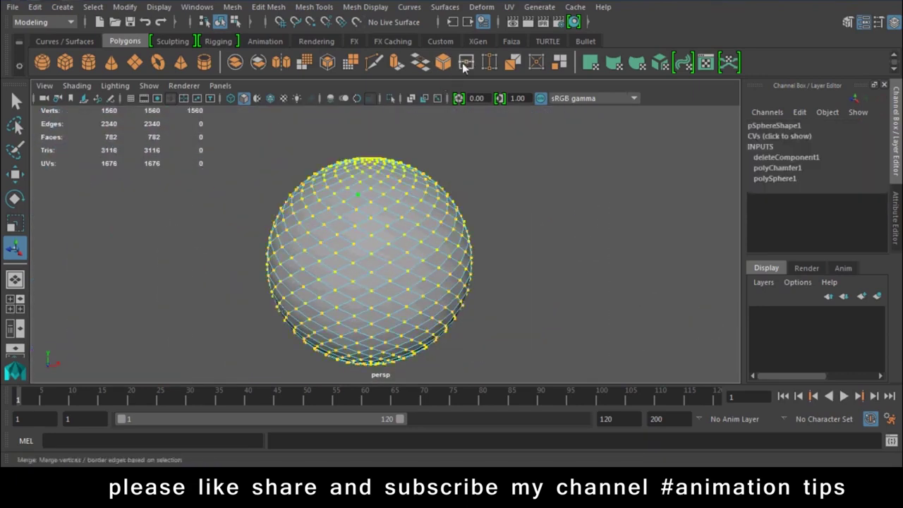
- Merge the sphere's overlapping vertices and select all its diamond faces
left_click(469, 65)
left_click(429, 211)
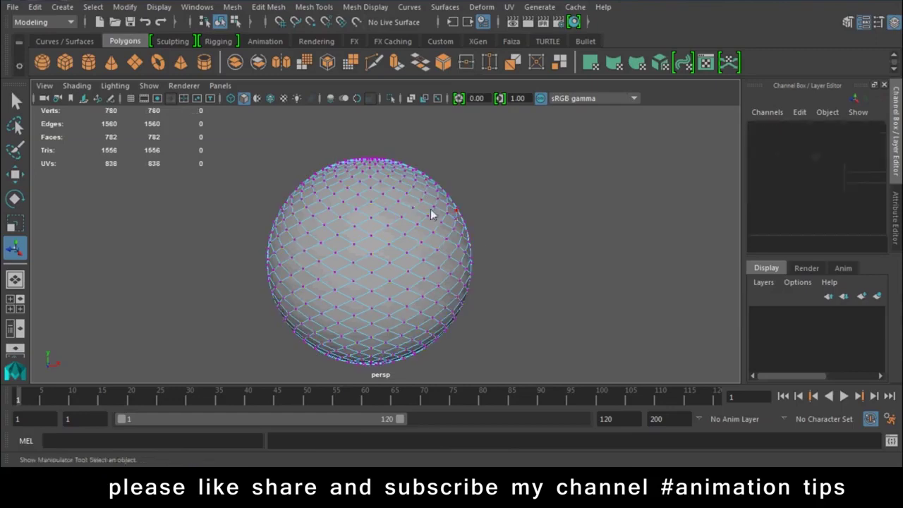
right_click_drag(414, 200, 462, 177)
left_click_drag(590, 162, 240, 381)
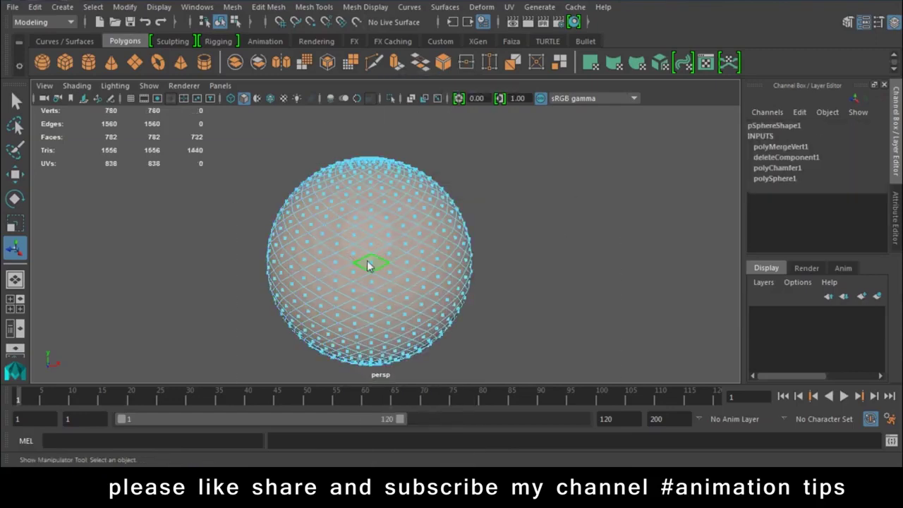
scroll(196, 192, "down", 2)
scroll(437, 312, "up", 3)
- Extrude the faces to Local Translate Z 0.0572 with Keep Faces Together off
left_click(397, 65)
scroll(408, 328, "up", 3)
scroll(446, 332, "up", 2)
mouse_move(447, 332)
left_mouse_down("alt")
mouse_move(388, 272)
mouse_move(428, 343)
mouse_move(258, 242)
mouse_move(269, 223)
mouse_move(271, 245)
left_mouse_up("alt")
left_click(264, 181)
mouse_move(264, 181)
left_mouse_down()
mouse_move(303, 134)
mouse_move(116, 262)
mouse_move(622, 316)
left_mouse_up()
key("t")
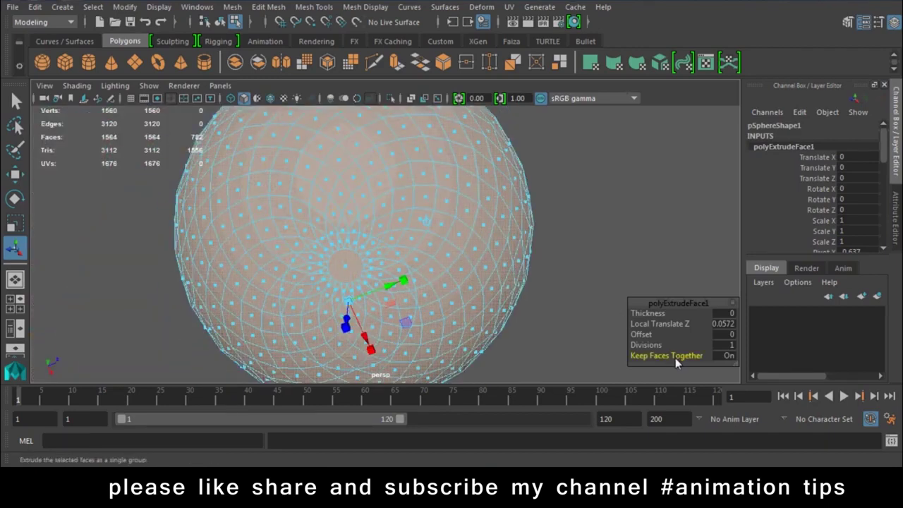
left_click(676, 357)
left_click_drag(356, 323, 353, 270, "alt")
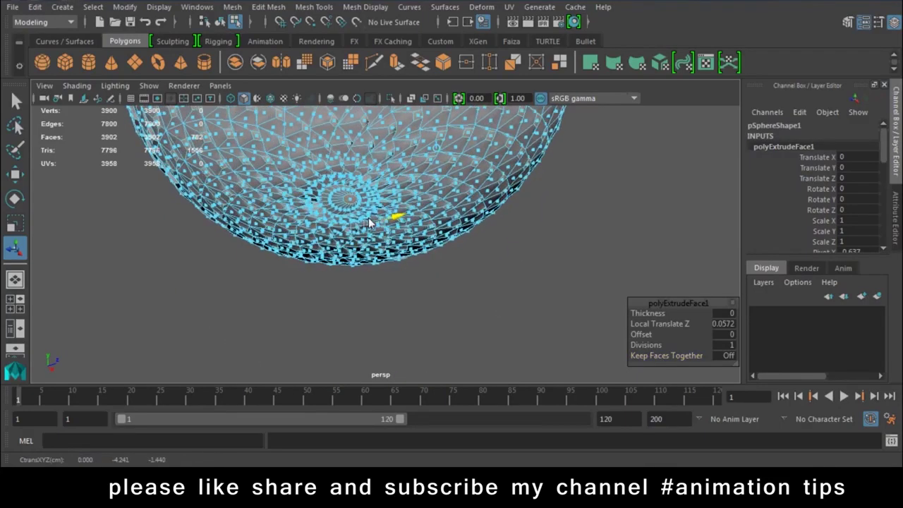
key("ctrl+z")
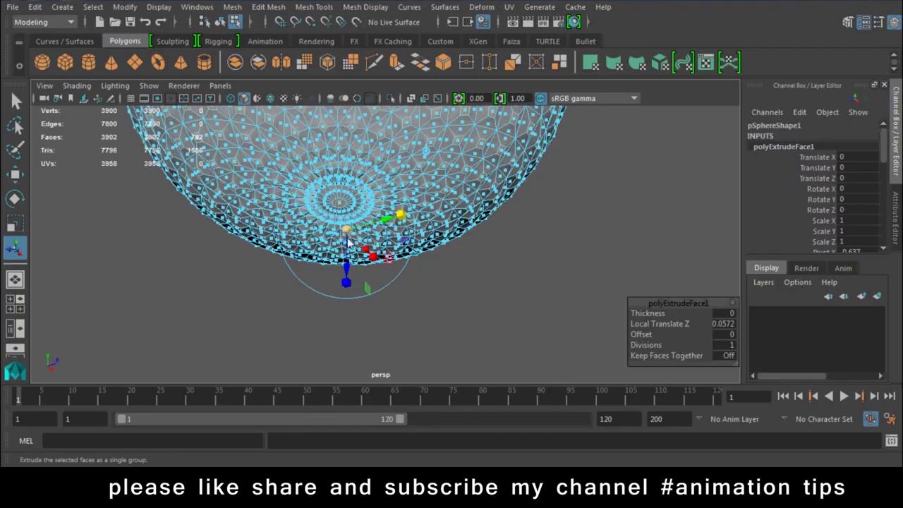
- Shrink each tile to leave gaps, then return the sphere to Object Mode
mouse_move(399, 219)
left_mouse_down()
mouse_move(420, 244)
mouse_move(493, 161)
left_mouse_up()
right_click_drag(492, 161, 576, 91)
left_click(591, 226)
mouse_move(489, 211)
left_mouse_down("alt")
mouse_move(367, 237)
mouse_move(407, 331)
left_mouse_up("alt")
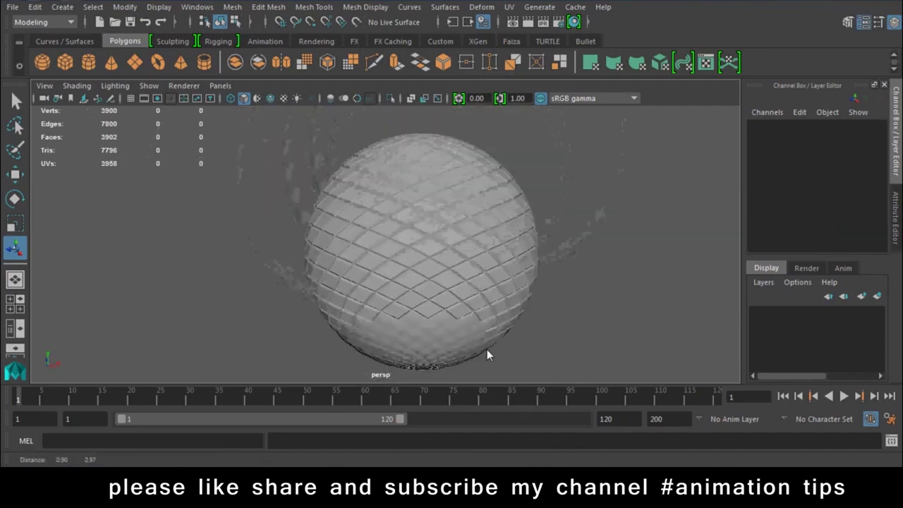
right_click_drag(407, 331, 377, 269, "alt")
- Select the tiled sphere and delete it
mouse_move(377, 270)
left_mouse_down("alt")
mouse_move(419, 256)
mouse_move(573, 268)
mouse_move(558, 193)
mouse_move(419, 237)
left_mouse_up("alt")
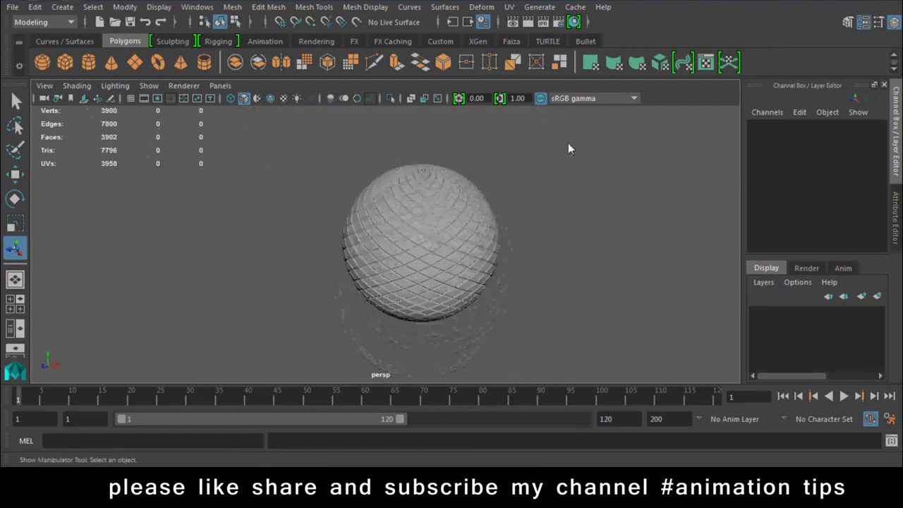
left_click_drag(568, 142, 340, 326)
key("Delete")
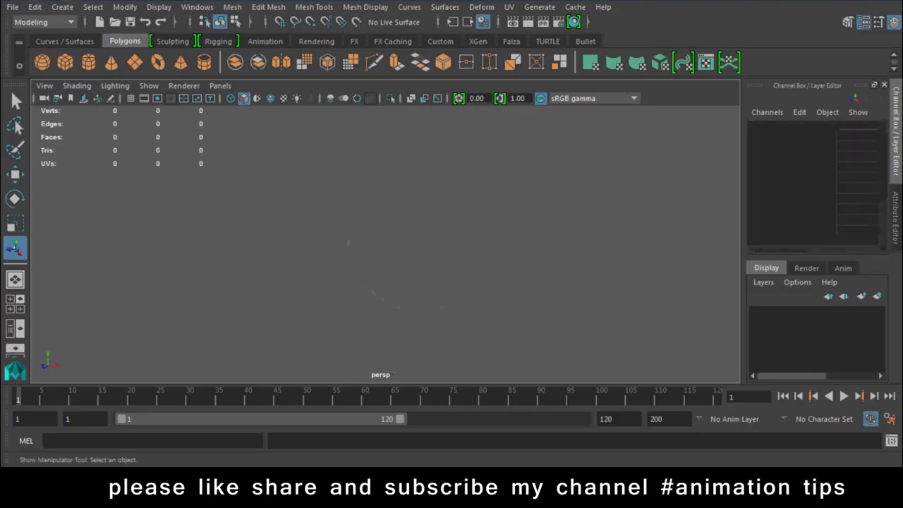
- Draw and delete a test cylinder, then switch the viewport to the front view
left_click(88, 62)
key("space")
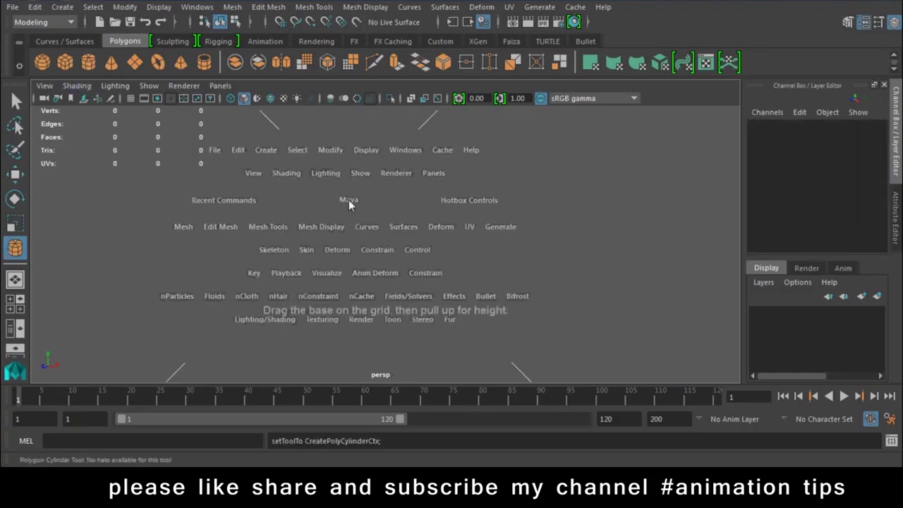
left_click_drag(359, 202, 431, 259)
mouse_move(364, 217)
left_mouse_down()
mouse_move(359, 144)
mouse_move(343, 205)
left_mouse_up()
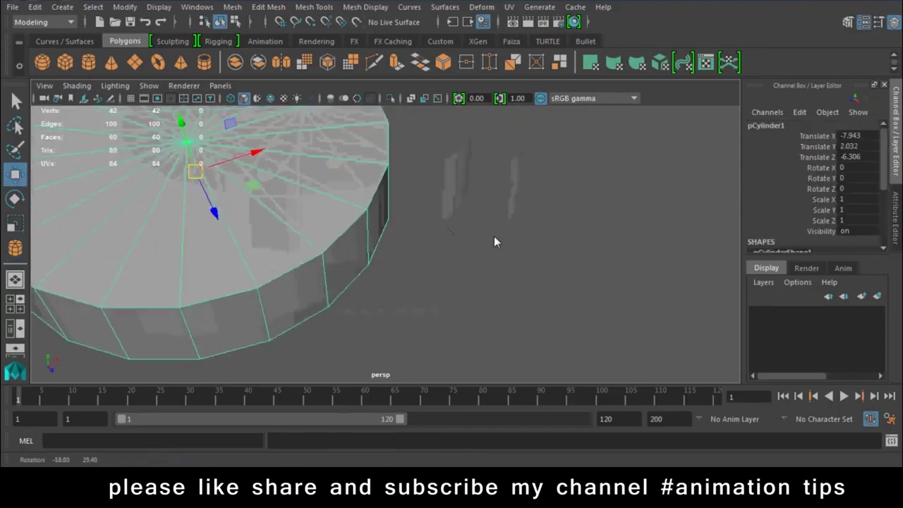
key("Delete")
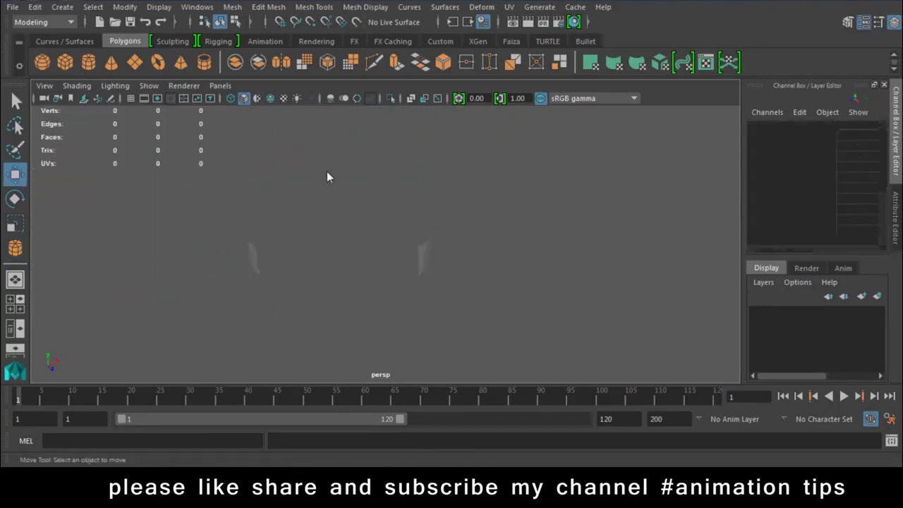
key("space")
left_click_drag(323, 217, 316, 245)
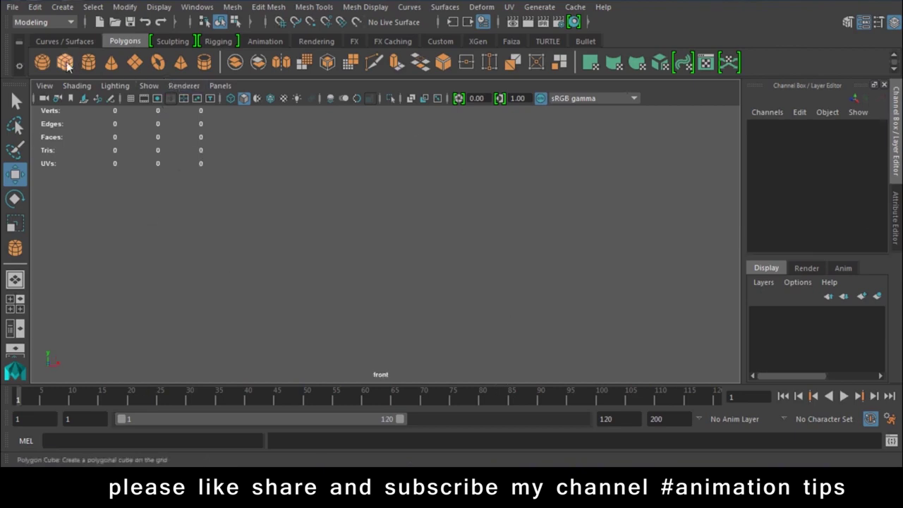
- Draw a polygon cylinder in the front view and inspect it in perspective
left_click(89, 63)
left_click_drag(405, 209, 443, 274)
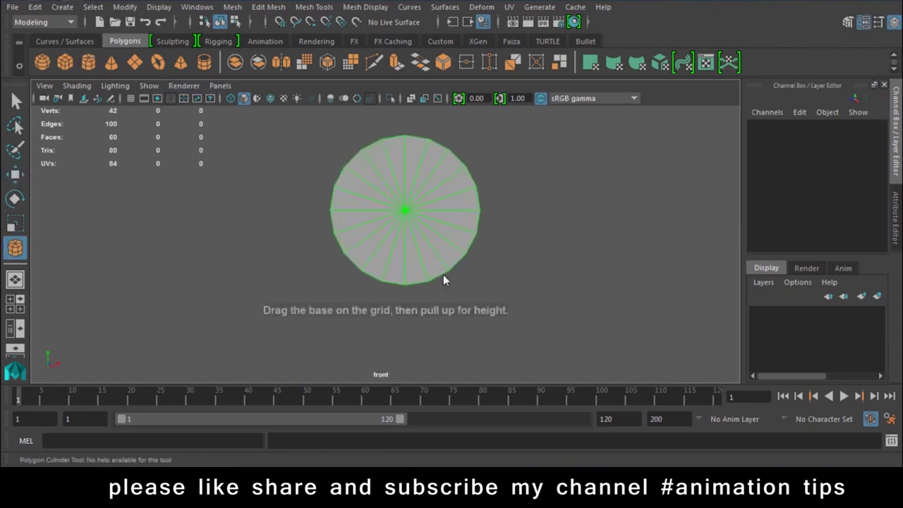
left_click(435, 197)
key("space")
left_click(444, 171)
left_click_drag(372, 222, 501, 203, "alt")
middle_click_drag(502, 202, 487, 228, "alt")
mouse_move(486, 227)
left_mouse_down("alt")
mouse_move(498, 278)
mouse_move(498, 250)
mouse_move(568, 267)
mouse_move(431, 235)
left_mouse_up("alt")
key("r")
- Select all of the cylinder's cap faces and delete them
right_click_drag(512, 204, 510, 150)
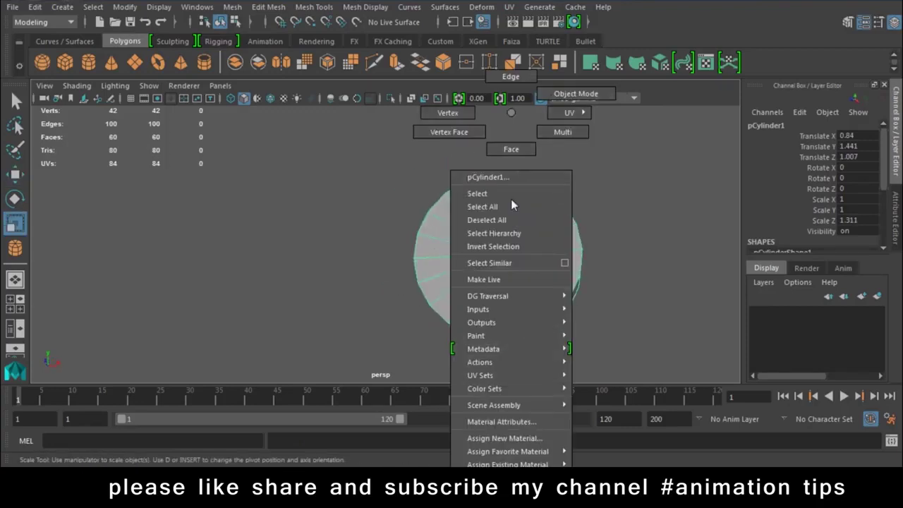
left_click_drag(528, 226, 463, 302)
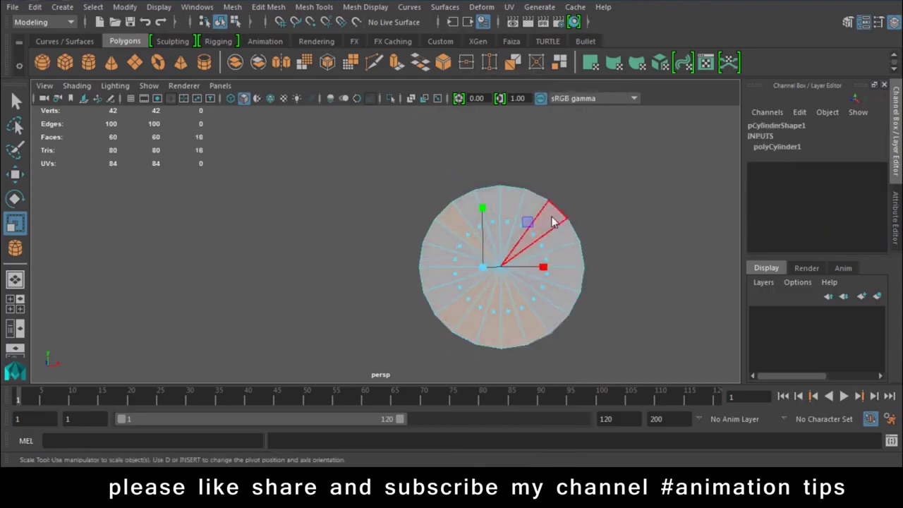
mouse_move(585, 180)
left_mouse_down()
mouse_move(369, 313)
mouse_move(494, 313)
mouse_move(418, 309)
left_mouse_up()
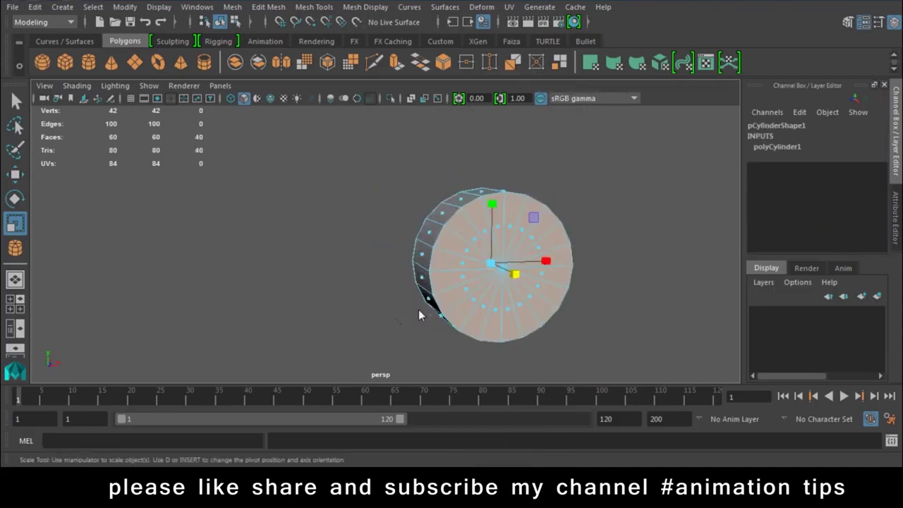
key("Delete")
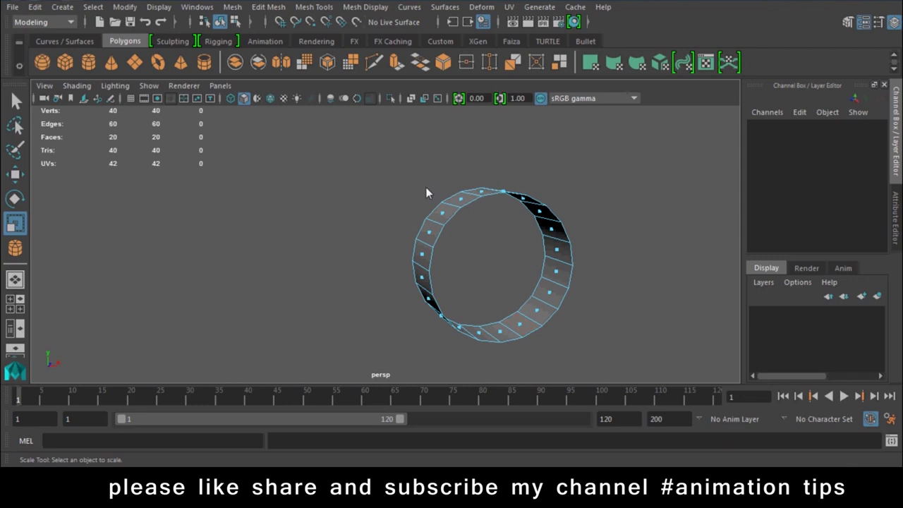
mouse_move(492, 196)
left_mouse_down("alt")
mouse_move(441, 279)
mouse_move(447, 369)
left_mouse_up("alt")
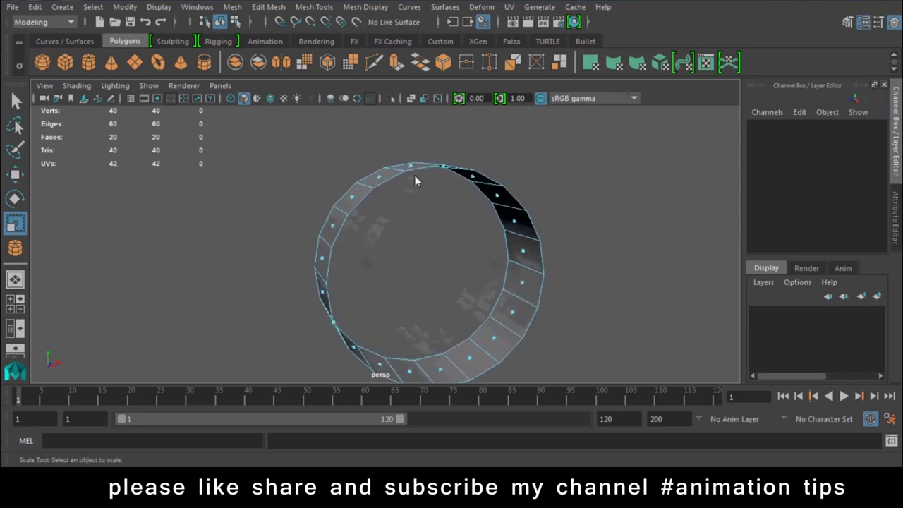
- Select the open ring's rim edge loop in Edge mode
right_click_drag(415, 181, 417, 79)
double_click(386, 184)
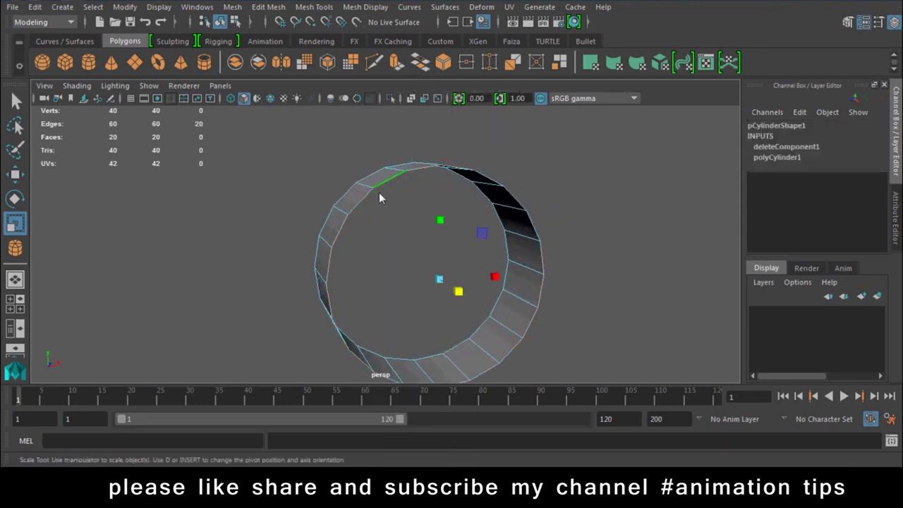
left_click_drag(379, 198, 505, 304, "alt")
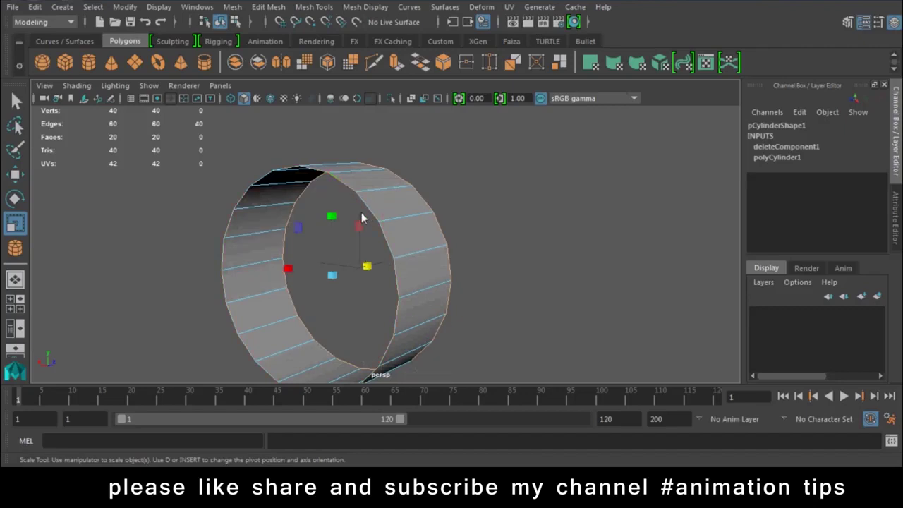
key("w")
mouse_move(484, 227)
left_mouse_down("alt")
mouse_move(347, 233)
mouse_move(256, 215)
mouse_move(299, 266)
mouse_move(397, 287)
mouse_move(300, 316)
left_mouse_up("alt")
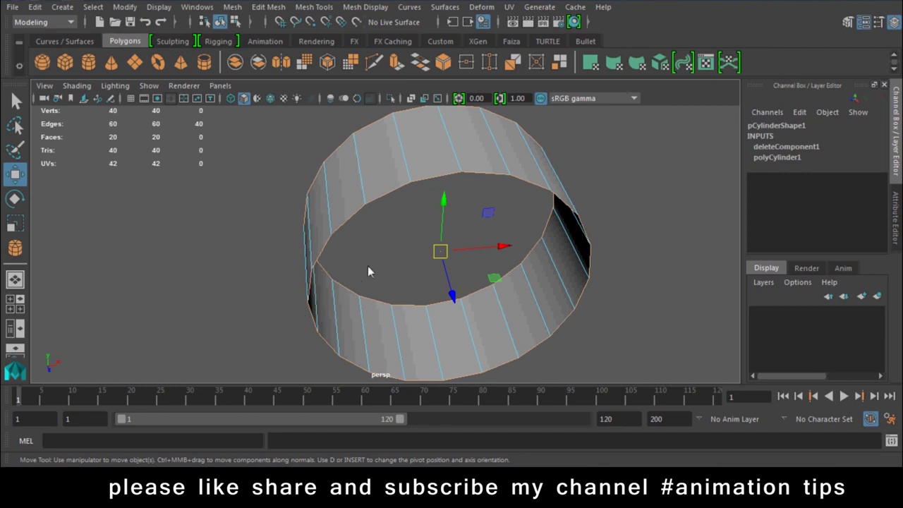
- Extrude the rim edge loops and scale them inward into a thick flat wall
left_click(397, 64)
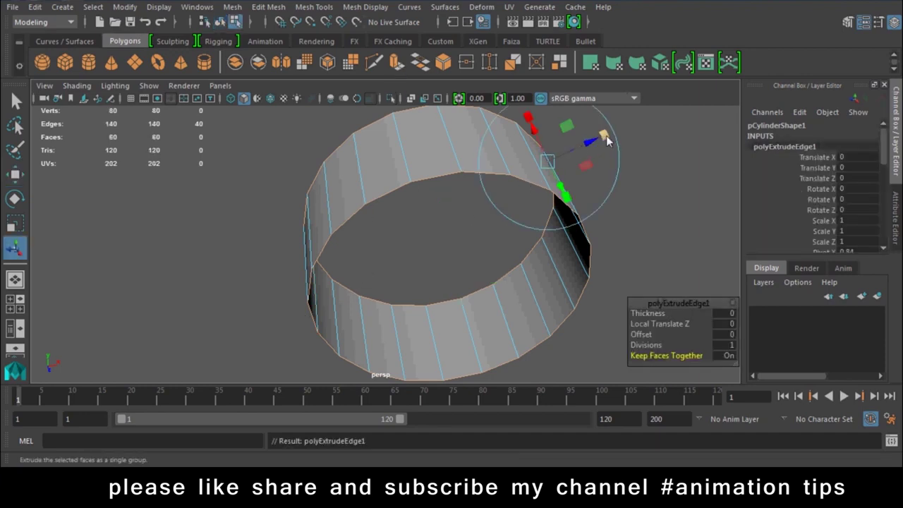
left_click(605, 139)
mouse_move(547, 163)
left_mouse_down()
mouse_move(213, 44)
mouse_move(186, 43)
mouse_move(208, 53)
left_mouse_up()
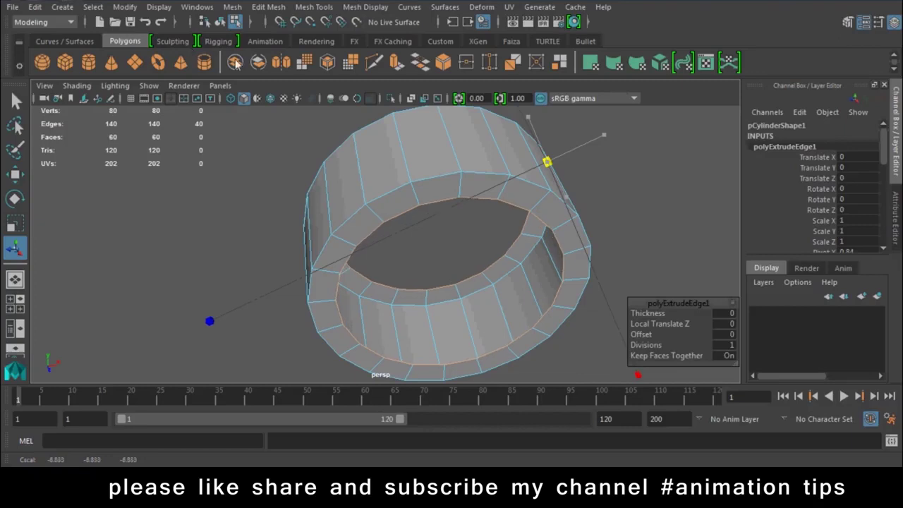
key("w")
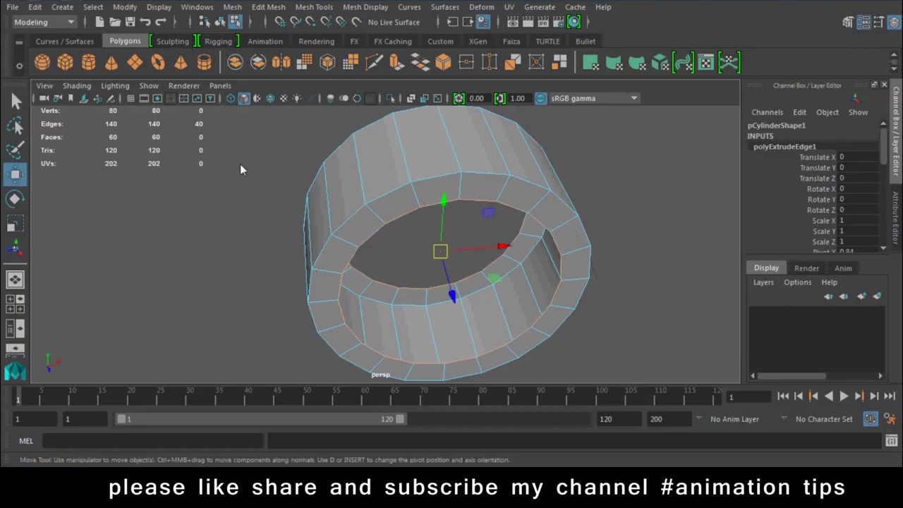
- Reselect the rim edge loop, then clear the selection and view the ring at an angle
left_click(240, 170)
double_click(349, 212)
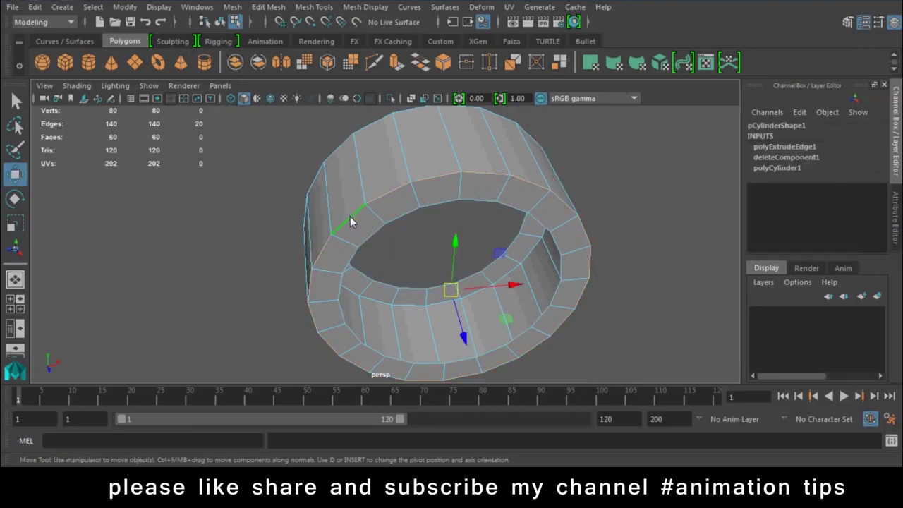
left_click_drag(351, 222, 449, 283, "alt")
left_click(497, 246)
mouse_move(488, 235)
left_mouse_down("alt")
mouse_move(341, 172)
mouse_move(431, 189)
left_mouse_up("alt")
left_click(314, 6)
- Insert three vertical edge loops around the tire ring
left_click(345, 107)
left_click(296, 144)
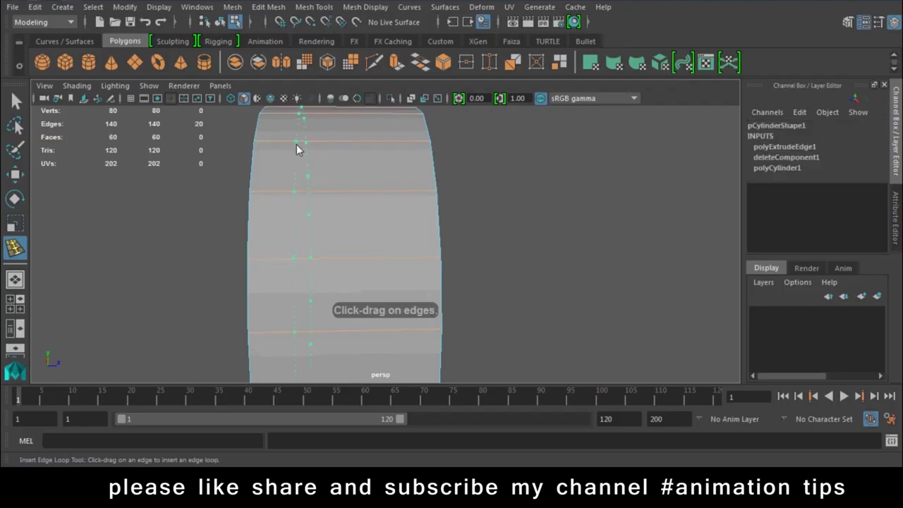
left_click_drag(296, 143, 307, 140)
left_click(344, 141)
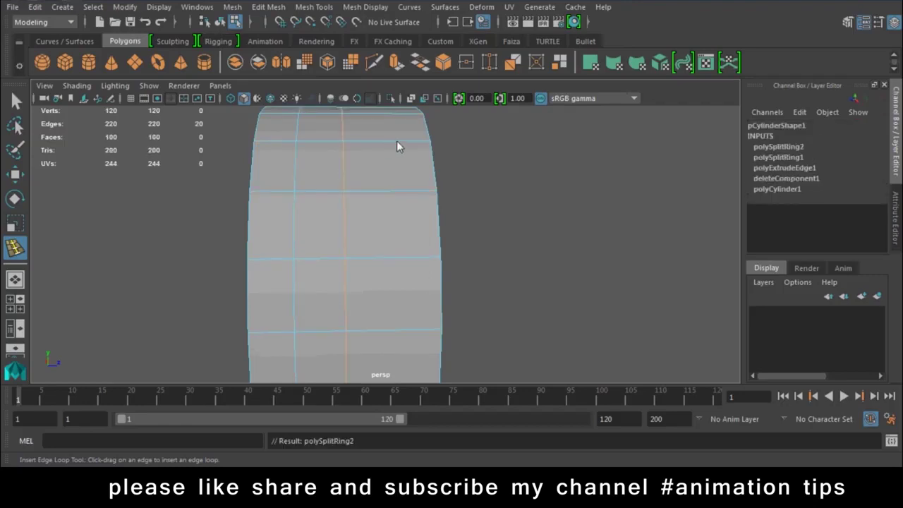
left_click(393, 148)
key("w")
- Return to Object Mode, select the whole ring, and inspect its top and inside
mouse_move(396, 148)
left_mouse_down("alt")
mouse_move(444, 198)
mouse_move(396, 225)
mouse_move(419, 151)
left_mouse_up("alt")
right_click_drag(419, 150, 484, 94)
left_click(384, 178)
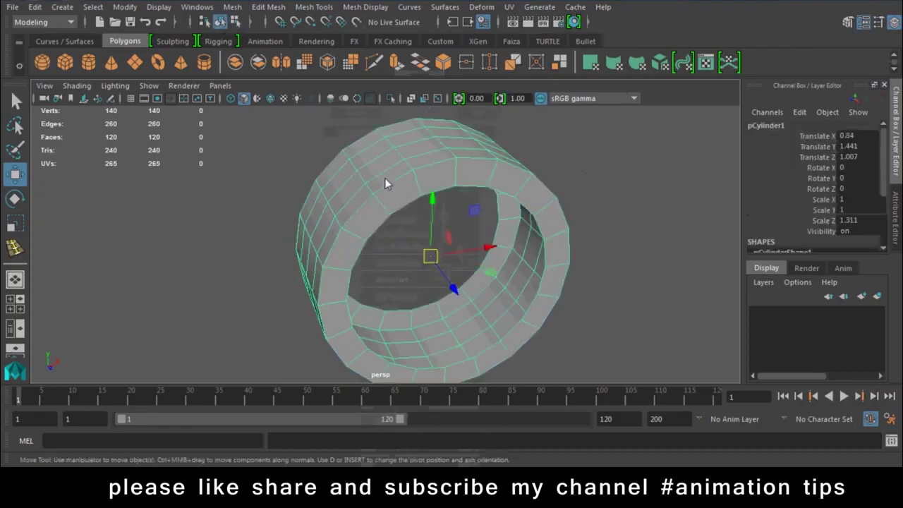
left_click(320, 7)
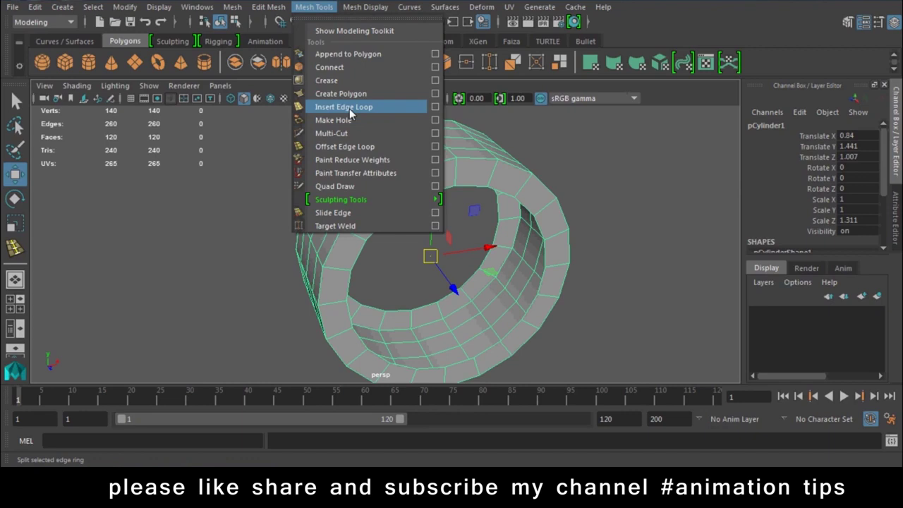
mouse_move(578, 218)
left_mouse_down("alt")
mouse_move(394, 244)
mouse_move(446, 216)
mouse_move(439, 279)
mouse_move(346, 336)
left_mouse_up("alt")
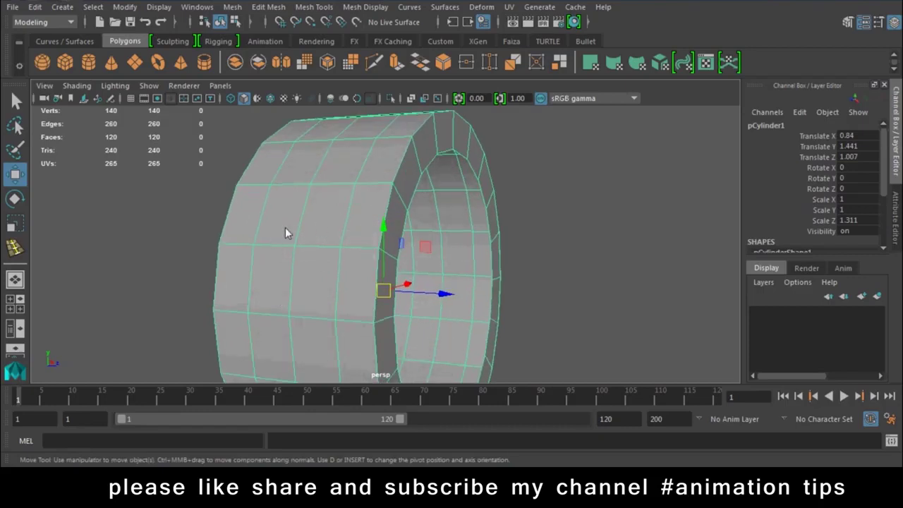
mouse_move(365, 220)
left_mouse_down("alt")
mouse_move(595, 259)
mouse_move(466, 267)
mouse_move(530, 279)
mouse_move(410, 251)
left_mouse_up("alt")
scroll(482, 305, "up", 3)
scroll(488, 248, "up", 3)
scroll(451, 294, "up", 3)
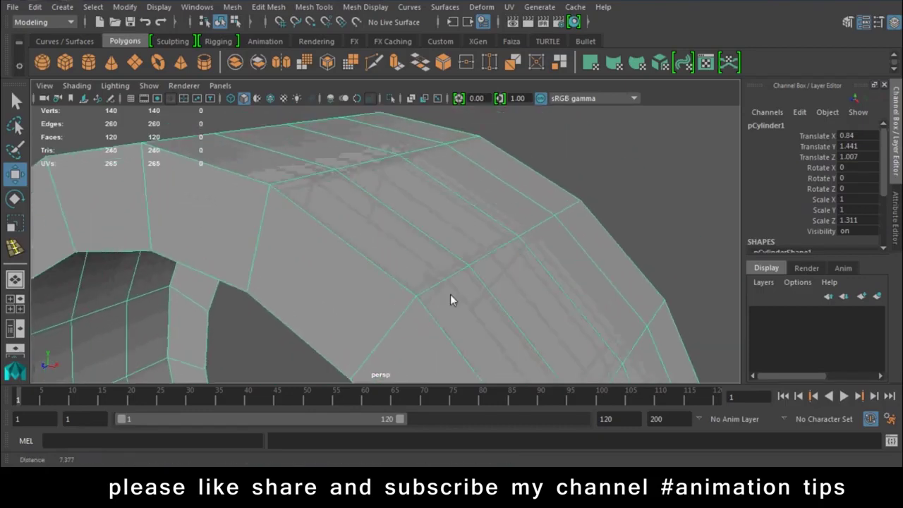
scroll(450, 294, "up", 2)
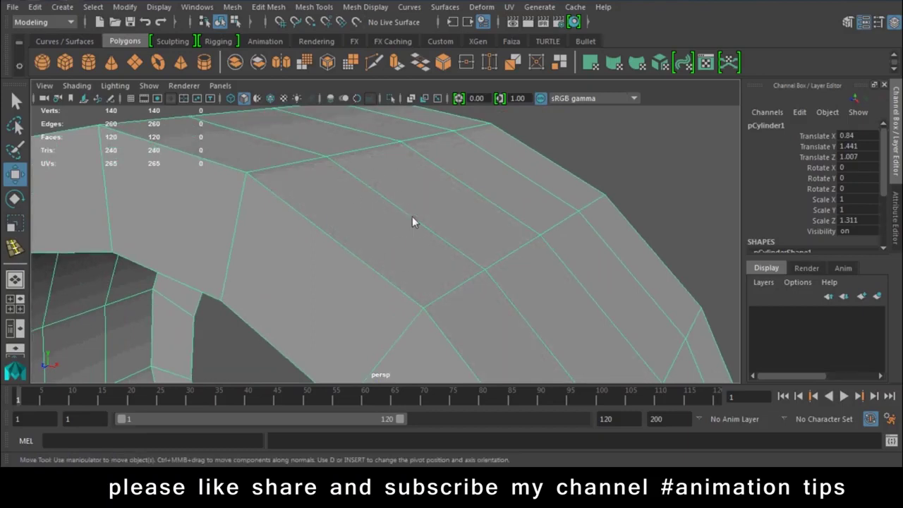
- Apply Smooth and undo it twice to compare the ring before and after
left_click(309, 65)
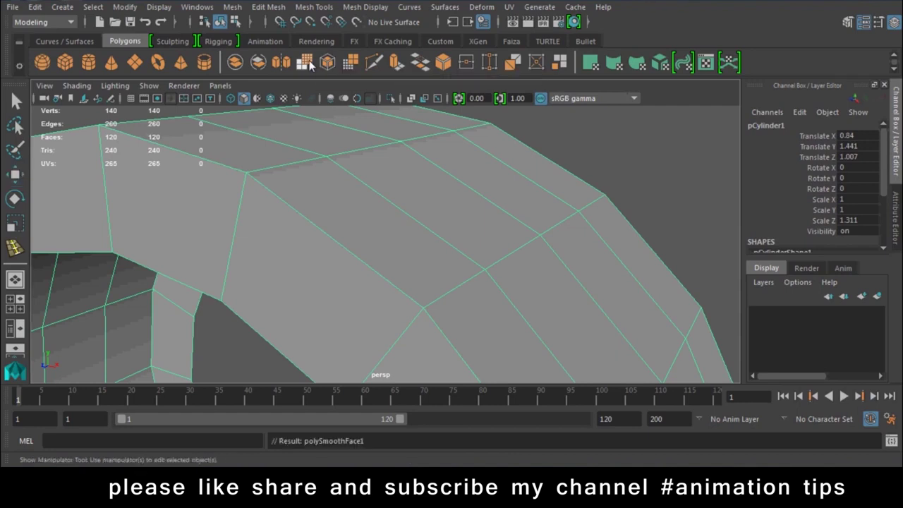
key("ctrl+z")
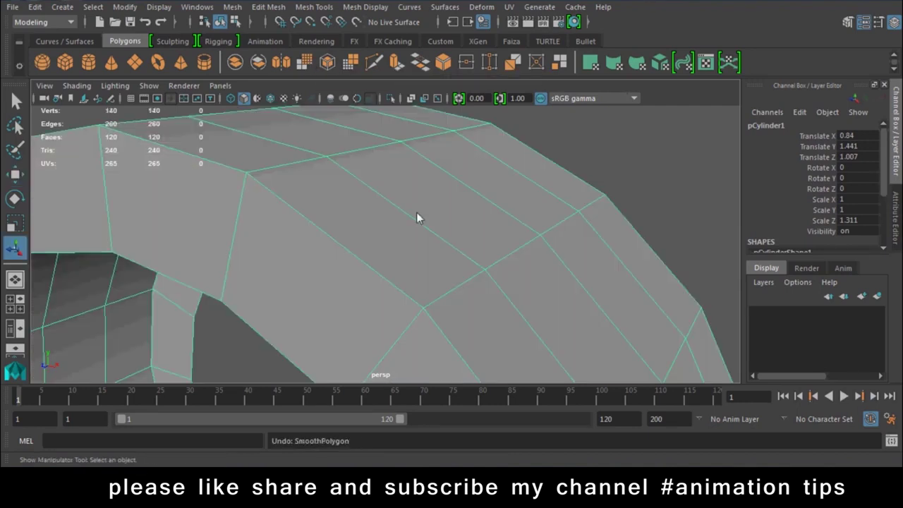
scroll(424, 274, "down", 3)
left_click(309, 65)
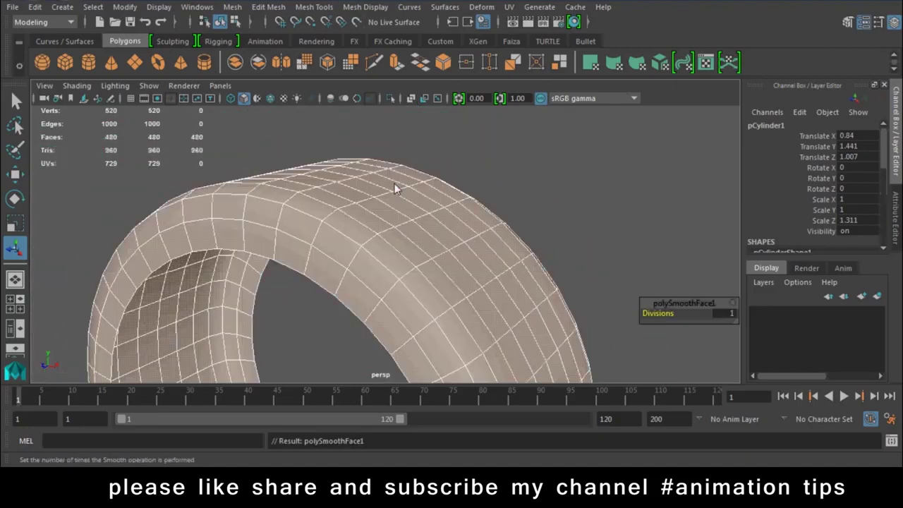
scroll(382, 218, "up", 2)
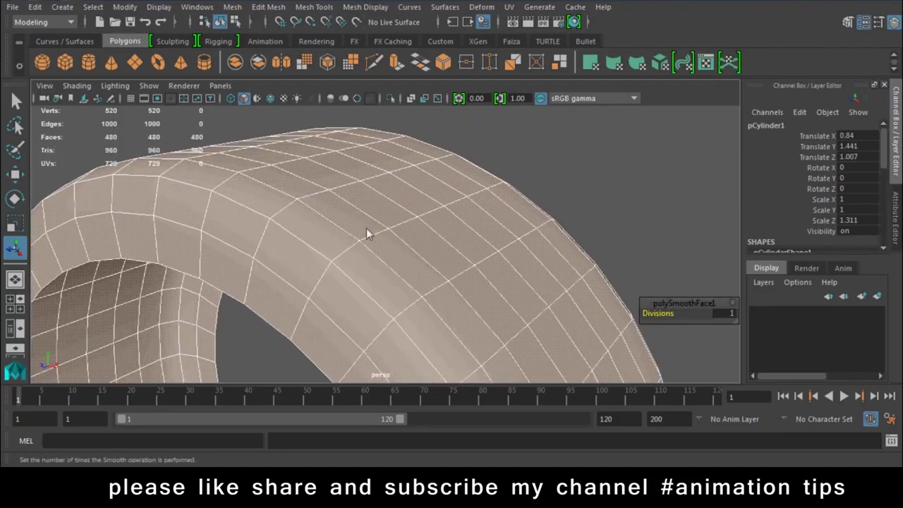
scroll(546, 269, "down", 3)
key("ctrl+z")
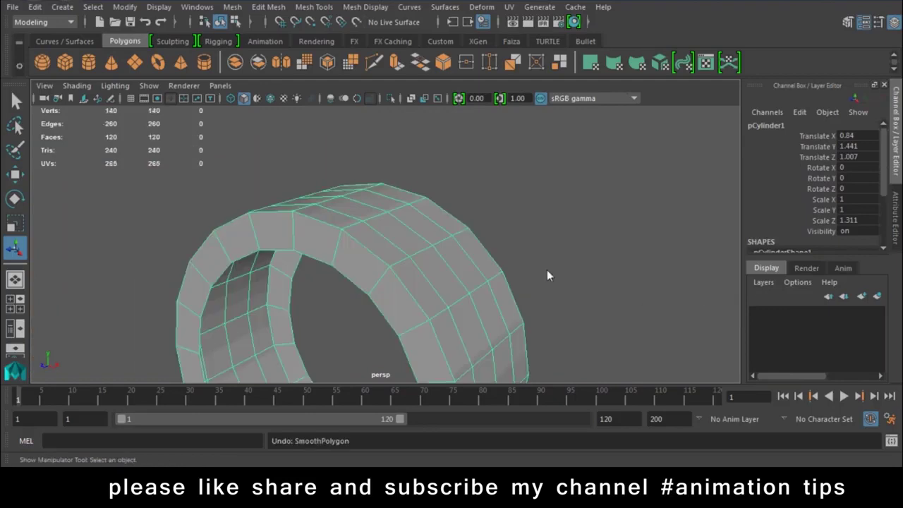
scroll(398, 364, "up", 3)
scroll(399, 364, "up", 1)
scroll(404, 323, "up", 2)
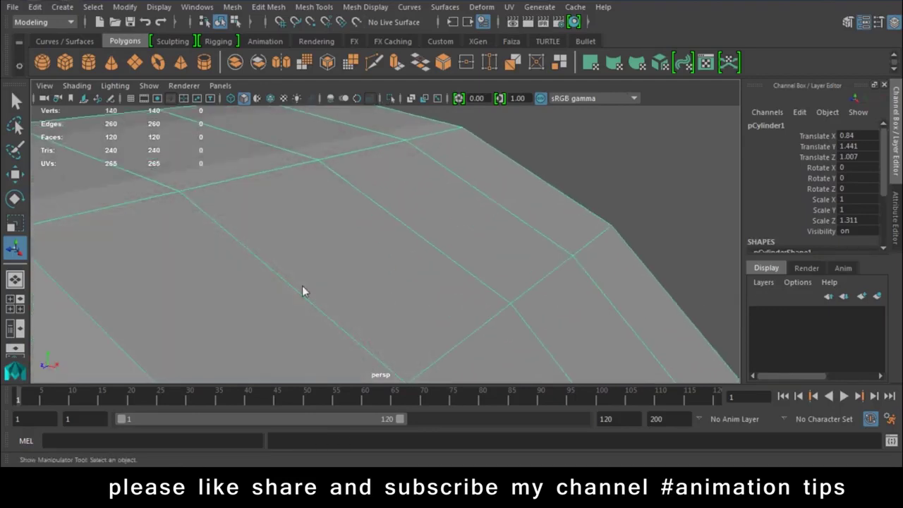
scroll(537, 195, "down", 3)
- Reselect the ring, smooth it to 520 vertices, then switch to Edge mode
left_click(494, 211)
left_click(385, 263)
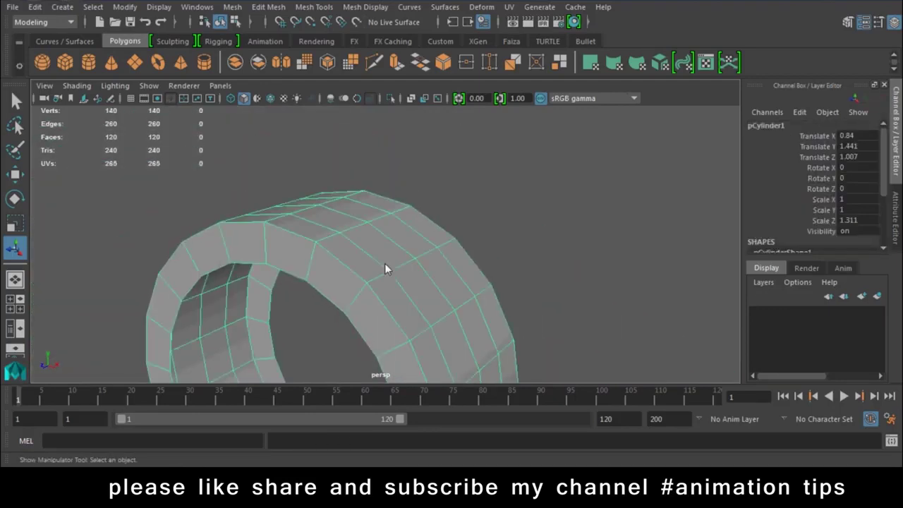
left_click(305, 67)
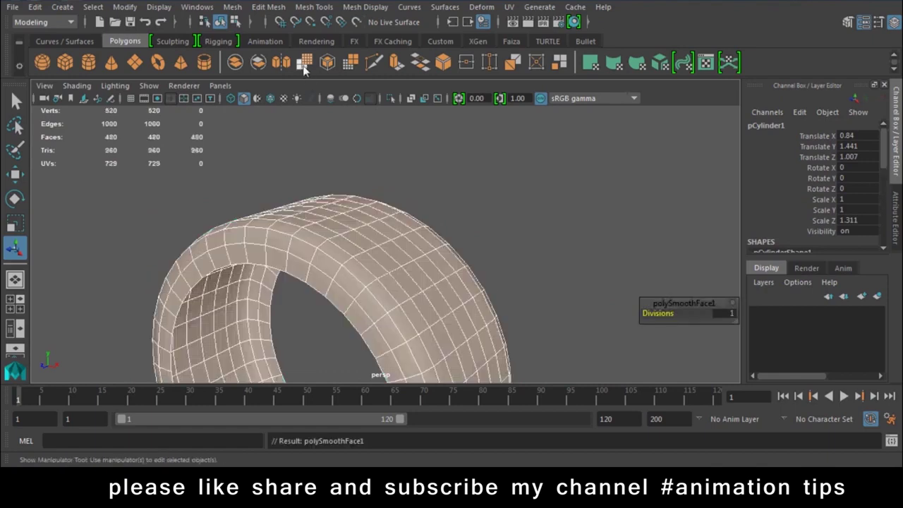
left_click(396, 166)
right_click_drag(379, 251, 368, 226)
scroll(367, 227, "up", 2)
scroll(392, 241, "up", 2)
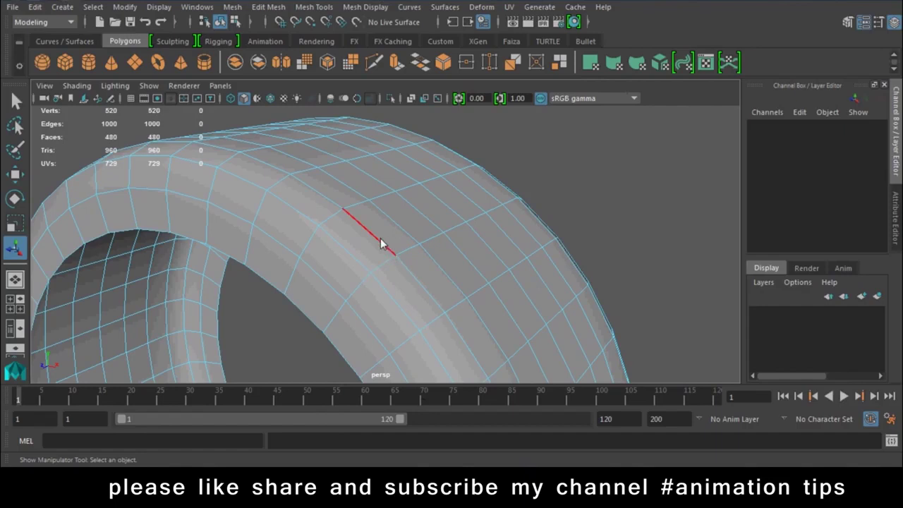
- Select alternating edge loops and rotate them into a zigzag tread
left_click(380, 238, "ctrl")
double_click(463, 201, "shift")
mouse_move(517, 244)
left_mouse_down("alt")
mouse_move(305, 239)
mouse_move(337, 233)
mouse_move(302, 230)
mouse_move(473, 283)
mouse_move(490, 232)
left_mouse_up("alt")
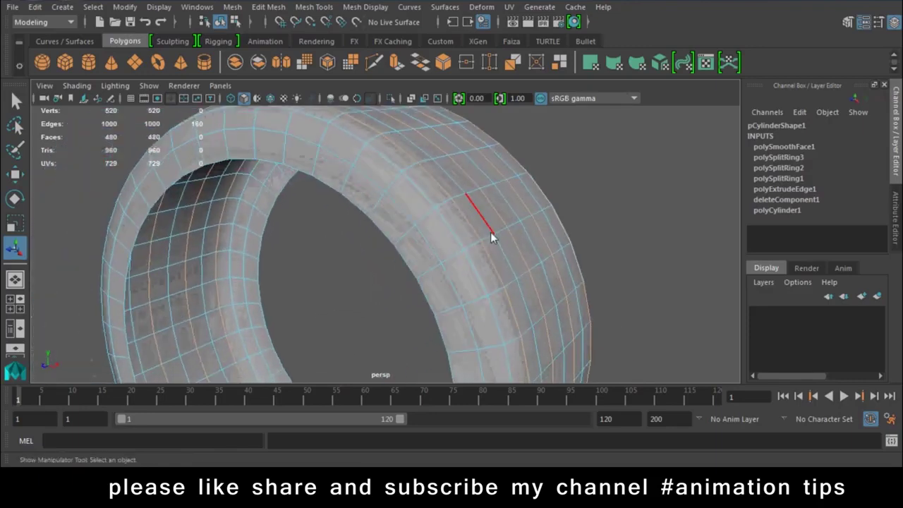
key("e")
mouse_move(398, 291)
left_mouse_down()
mouse_move(373, 299)
mouse_move(520, 230)
mouse_move(397, 204)
left_mouse_up()
- From the top view, marquee-select the tread faces across the tire
key("space")
left_click(540, 214)
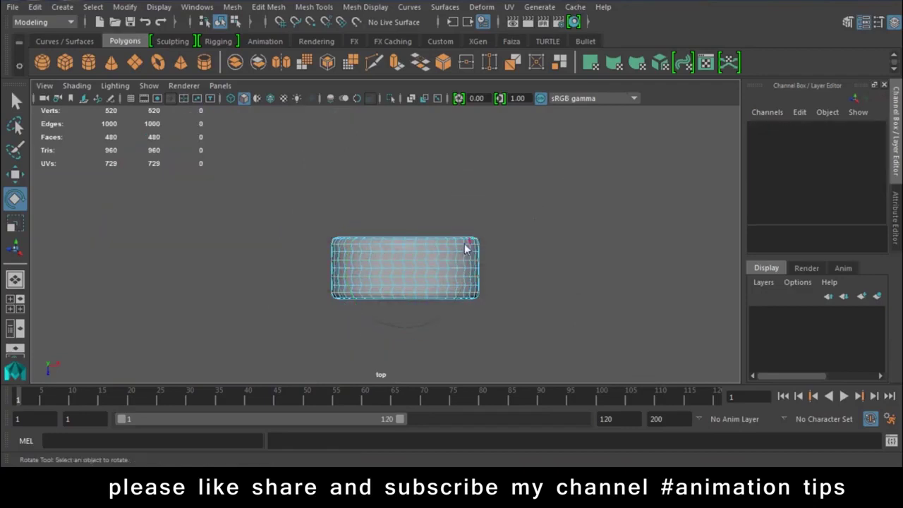
right_click_drag(463, 197, 505, 242)
left_click_drag(504, 238, 277, 298)
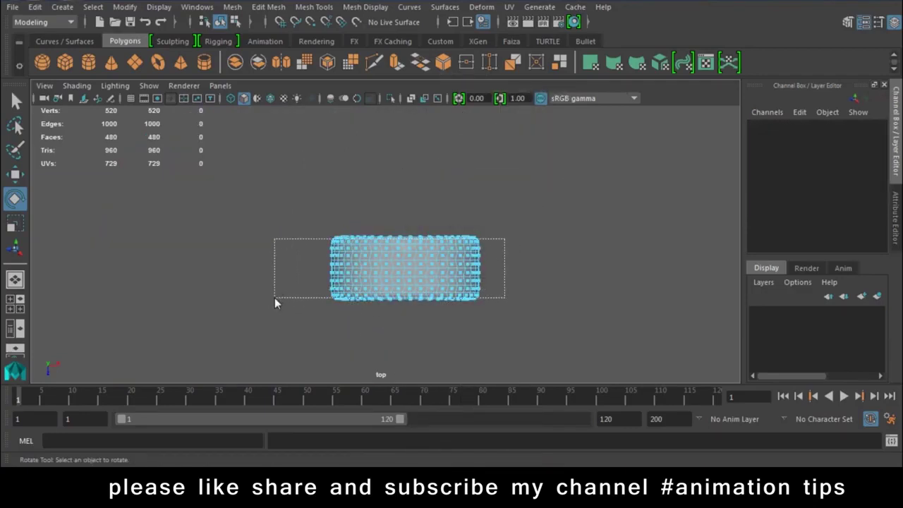
key("space")
mouse_move(383, 247)
left_mouse_down()
mouse_move(389, 199)
mouse_move(406, 275)
mouse_move(449, 269)
mouse_move(424, 287)
mouse_move(402, 176)
left_mouse_up()
key("w")
- Extrude tread faces to Local Translate Z 0.0294 with Keep Faces Together off, shrunk
left_click(397, 62)
mouse_move(431, 282)
left_mouse_down("alt")
mouse_move(458, 290)
mouse_move(549, 278)
left_mouse_up("alt")
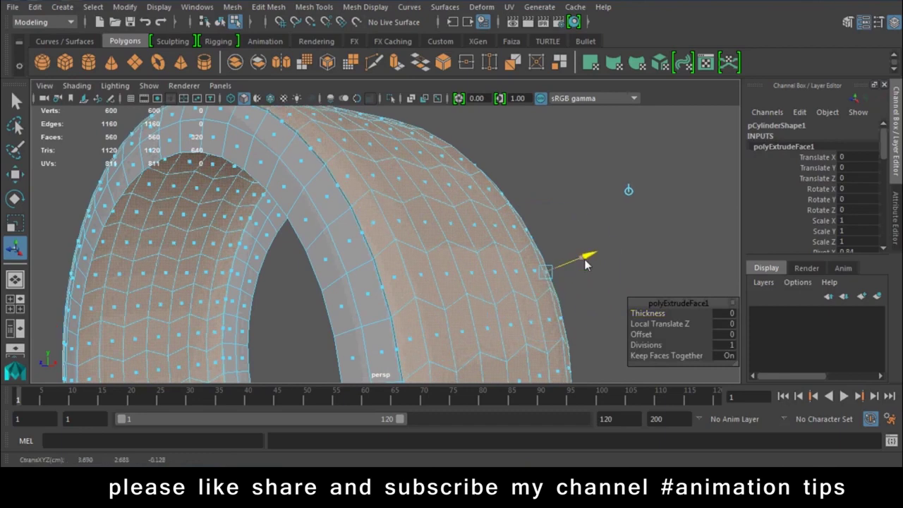
left_click(644, 356)
mouse_move(565, 269)
left_mouse_down()
mouse_move(568, 248)
mouse_move(580, 242)
left_mouse_up()
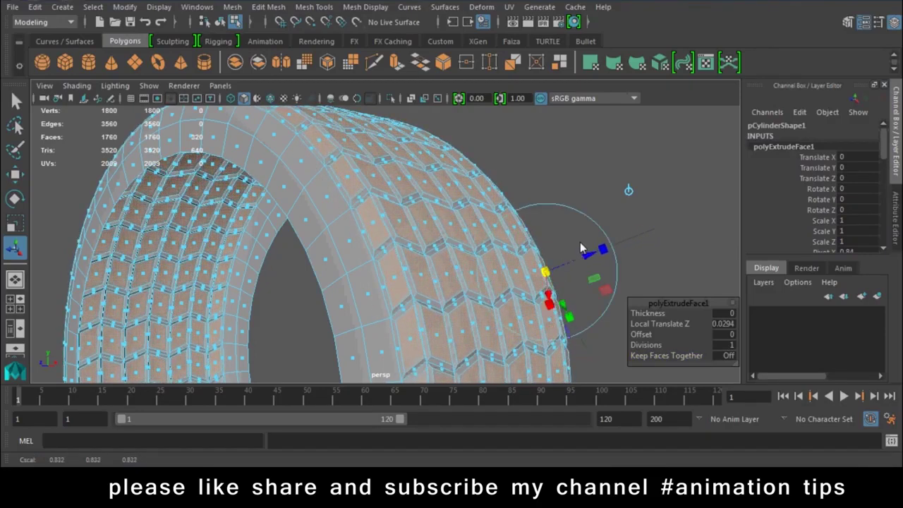
right_click_drag(397, 113, 485, 103)
right_click_drag(609, 216, 428, 211, "alt")
mouse_move(429, 211)
left_mouse_down("alt")
mouse_move(288, 234)
mouse_move(299, 218)
mouse_move(363, 259)
left_mouse_up("alt")
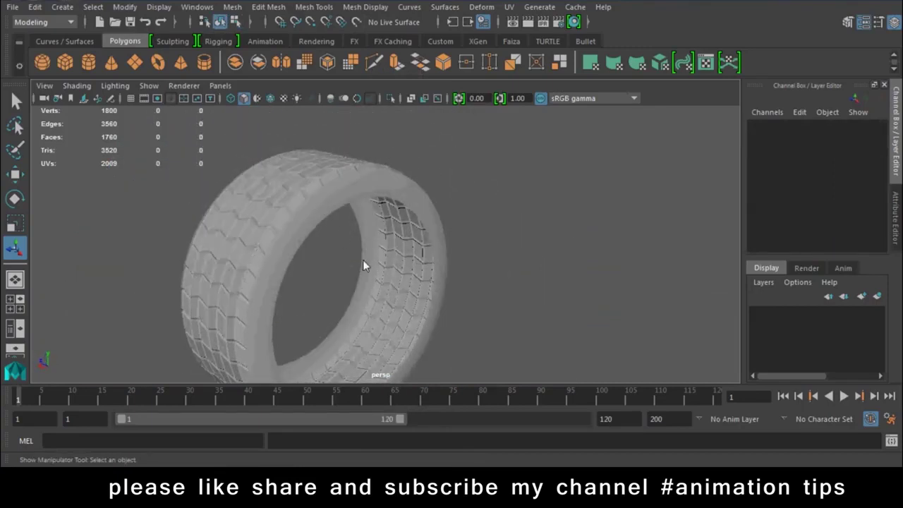
left_click(315, 235)
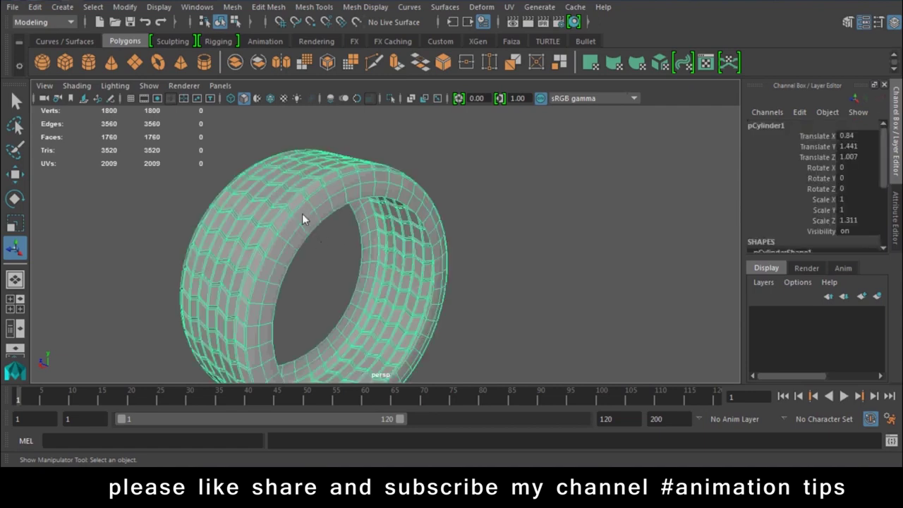
key("3")
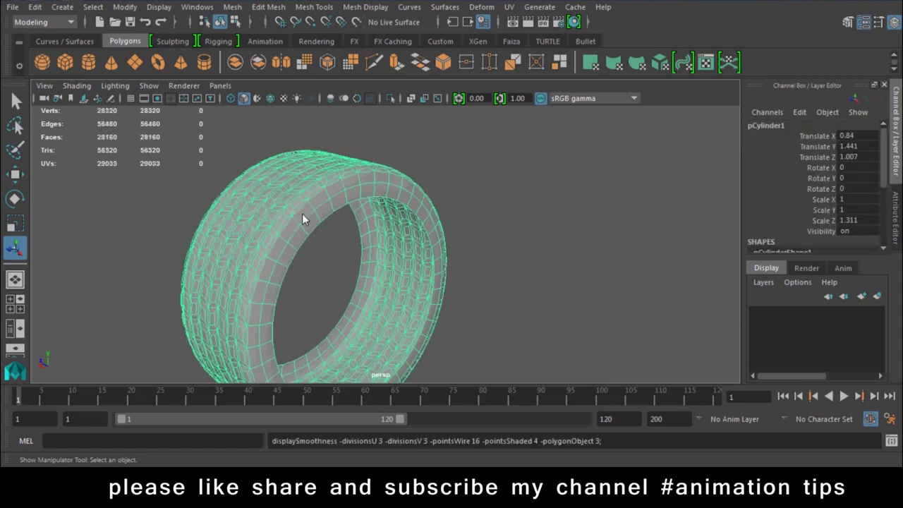
key("1")
left_click(503, 248)
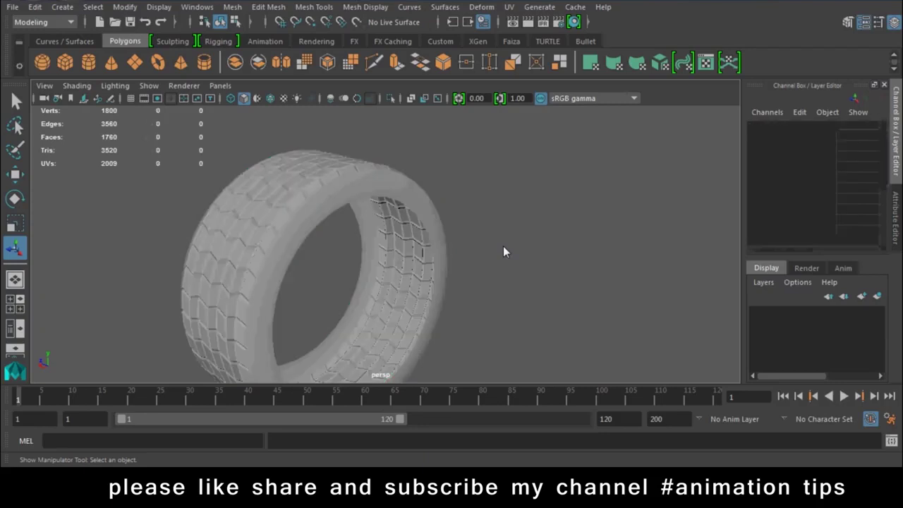
left_click(275, 218)
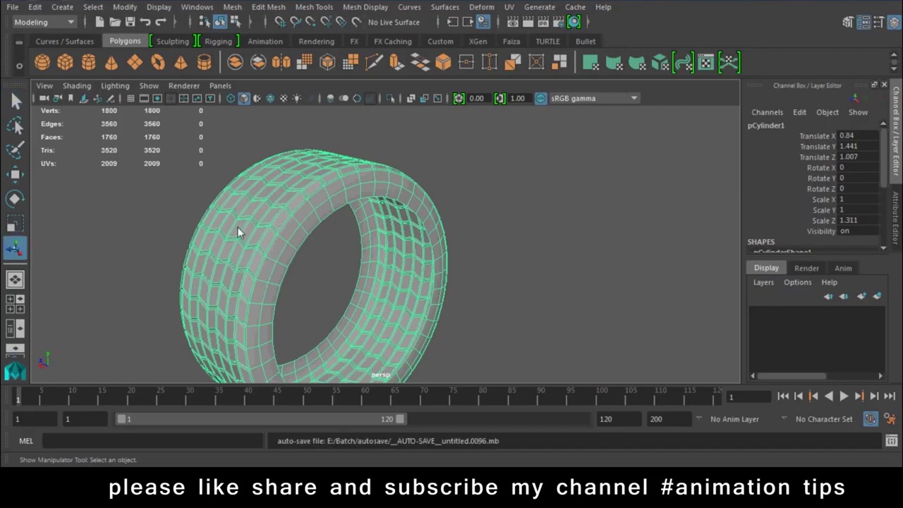
left_click(539, 218)
mouse_move(539, 218)
left_mouse_down("alt")
mouse_move(402, 275)
mouse_move(187, 239)
left_mouse_up("alt")
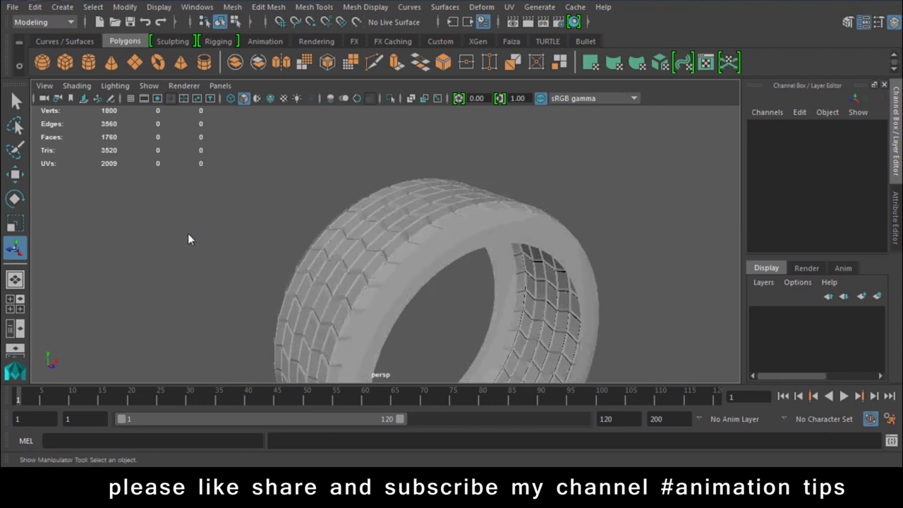
left_click(364, 255)
left_click_drag(302, 329, 334, 278, "alt")
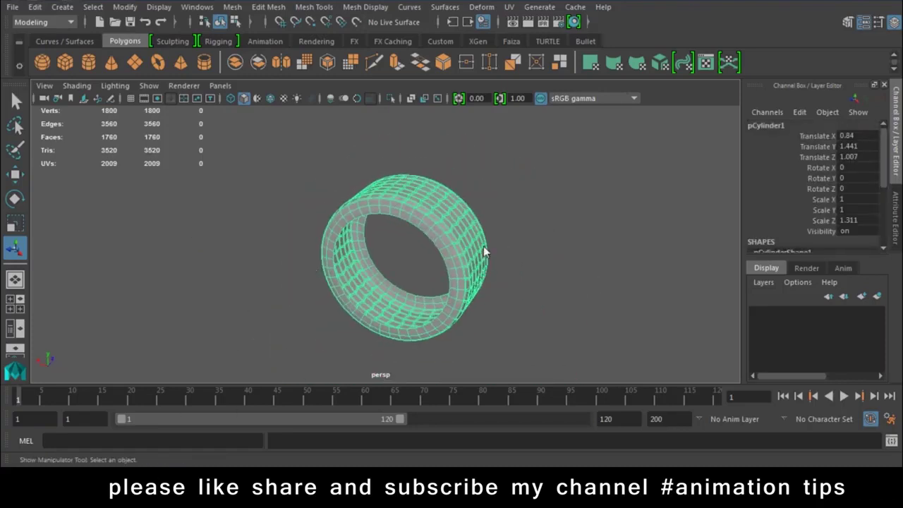
key("Delete")
- Draw a long, thin polygon cube slab
left_click(65, 62)
mouse_move(301, 258)
left_mouse_down()
mouse_move(347, 288)
mouse_move(381, 388)
left_mouse_up()
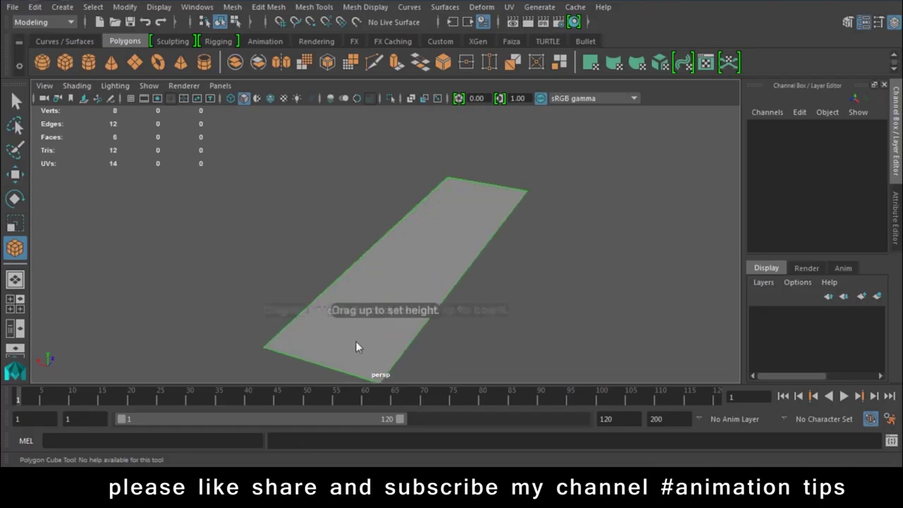
left_click_drag(355, 341, 363, 240)
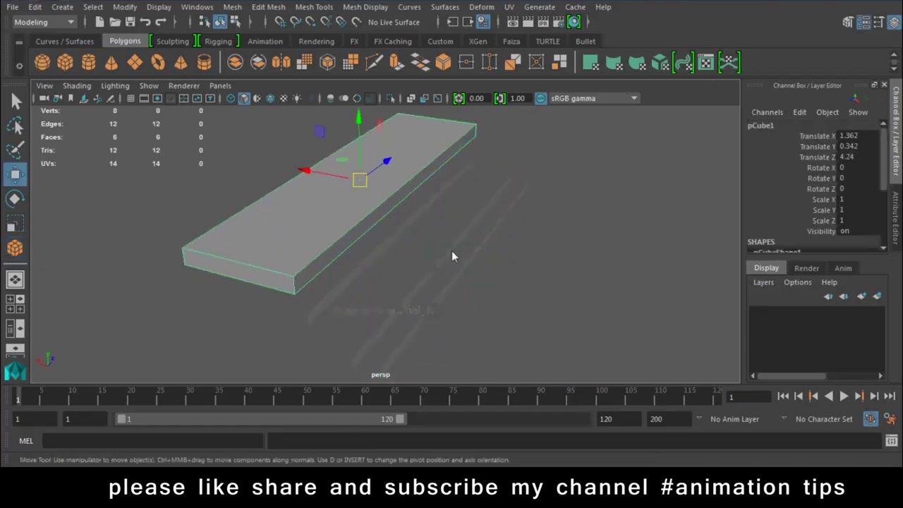
scroll(451, 256, "up", 3)
scroll(443, 306, "up", 2)
- Insert an edge loop across the middle of the slab
left_click(314, 7)
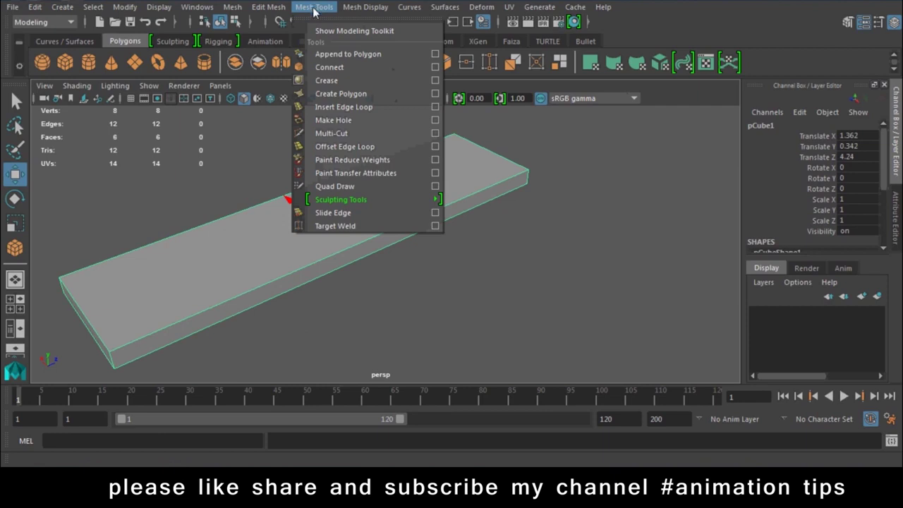
left_click(336, 107)
left_click_drag(363, 246, 344, 249)
key("w")
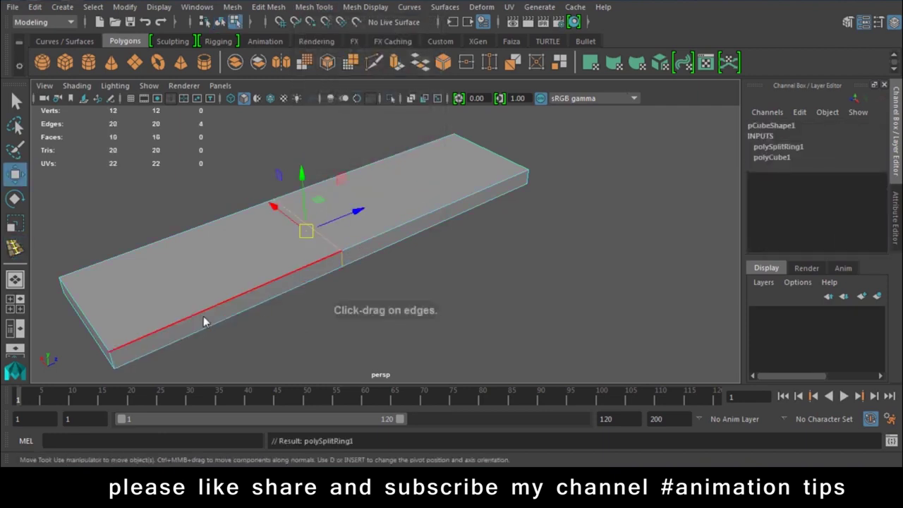
scroll(418, 248, "down", 2)
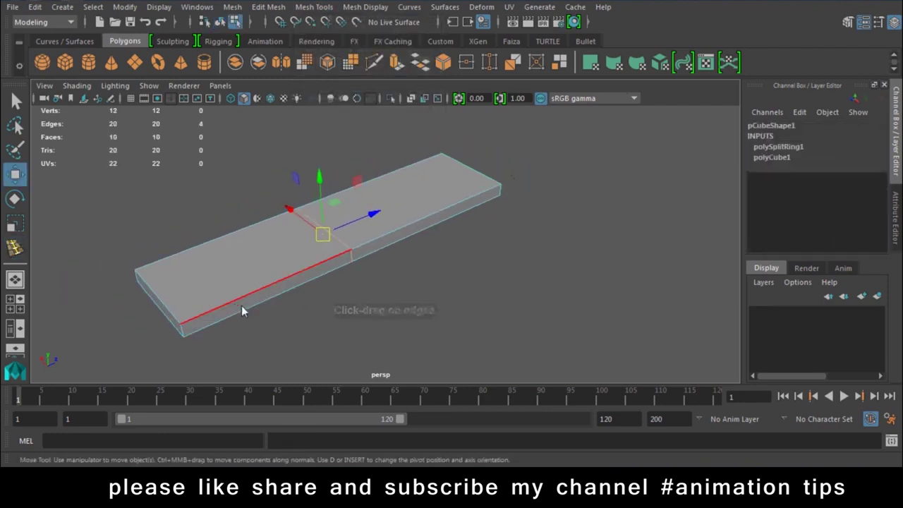
mouse_move(447, 188)
left_mouse_down("alt")
mouse_move(414, 269)
mouse_move(365, 254)
mouse_move(427, 219)
left_mouse_up("alt")
- In Multi mode, select the right half's long side face plus its bottom edge
right_click_drag(479, 113, 480, 143)
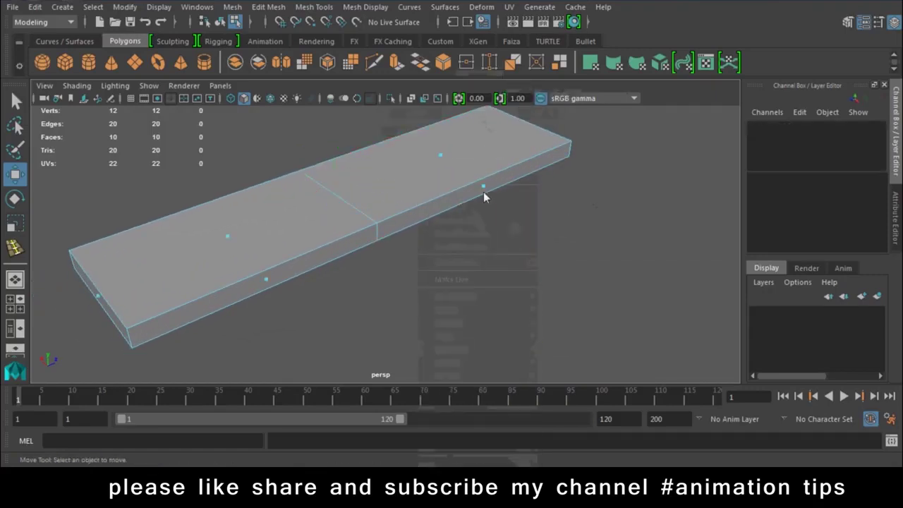
left_click(474, 191)
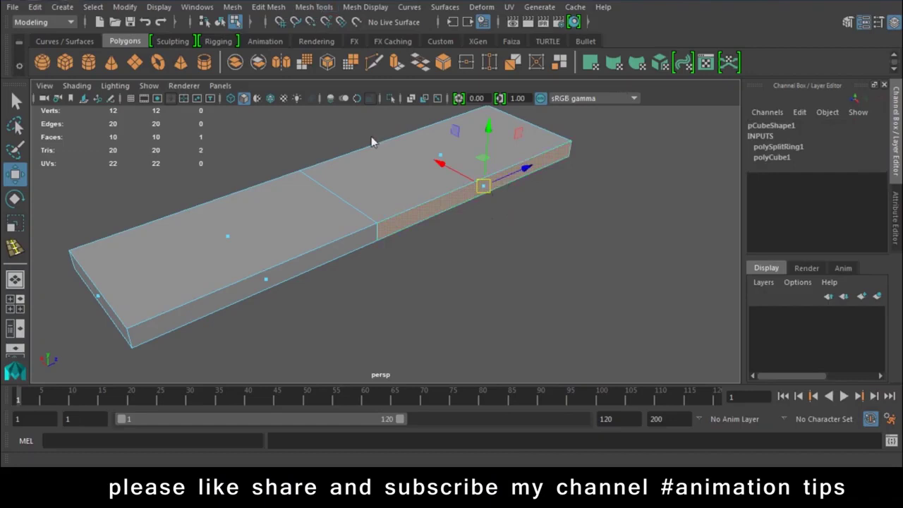
right_click_drag(406, 225, 405, 77)
left_click(377, 236)
mouse_move(513, 147)
right_mouse_down()
mouse_move(451, 164)
mouse_move(605, 133)
right_mouse_up()
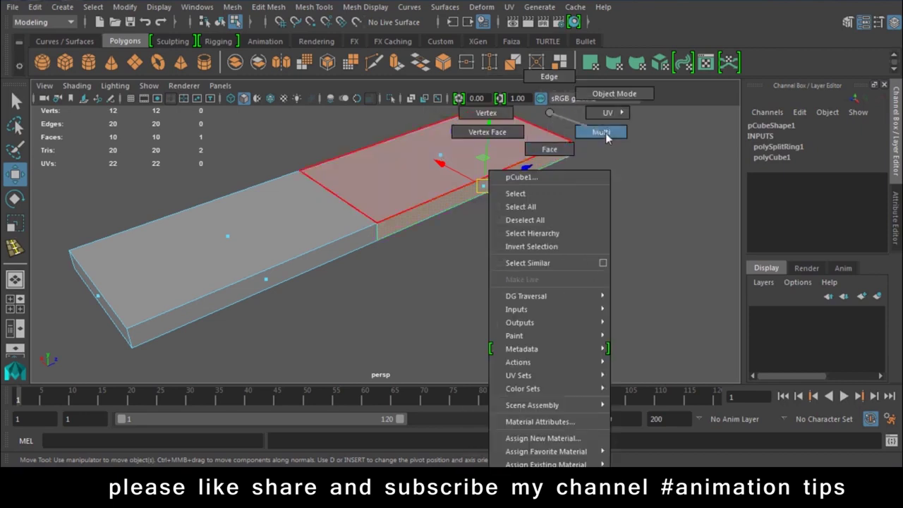
left_click(480, 189)
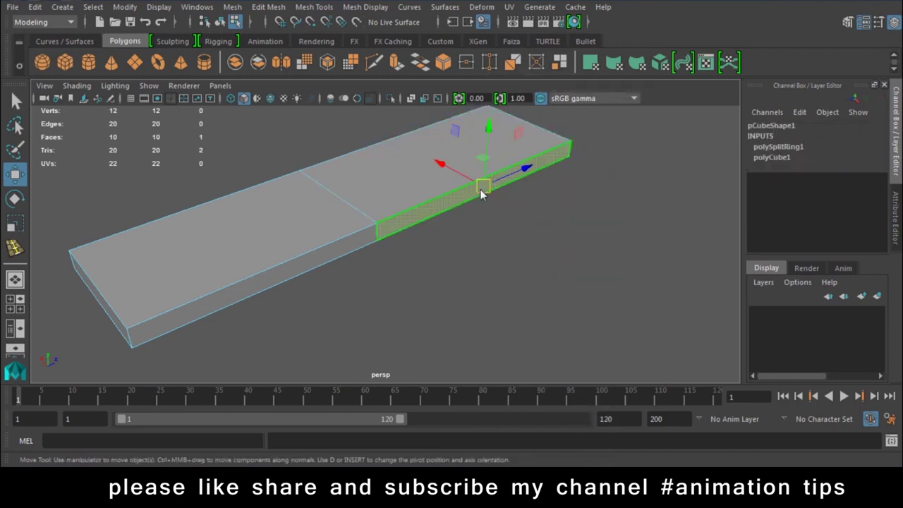
left_click(399, 230, "shift")
left_click(316, 10)
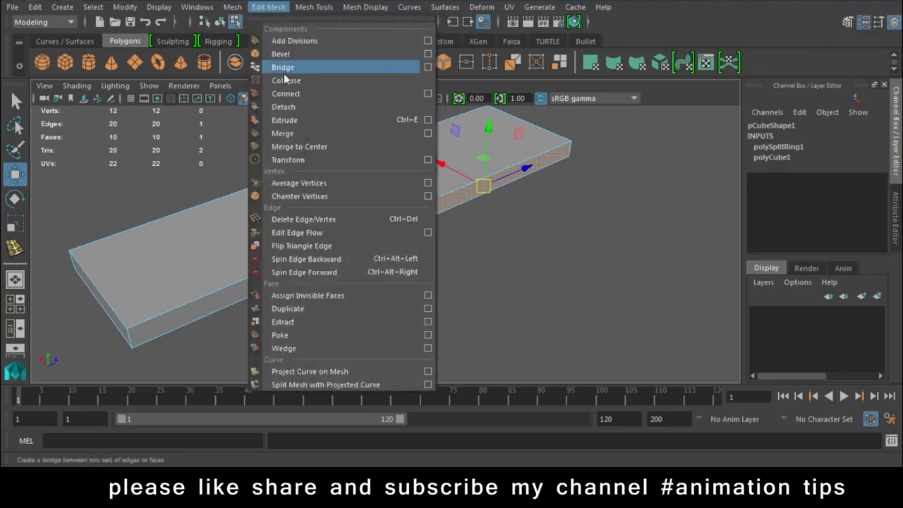
- Wedge the slab's side face and widen the wedge angle to about 181°
left_click(295, 351)
mouse_move(296, 351)
left_mouse_down("alt")
mouse_move(375, 251)
mouse_move(415, 246)
mouse_move(437, 274)
left_mouse_up("alt")
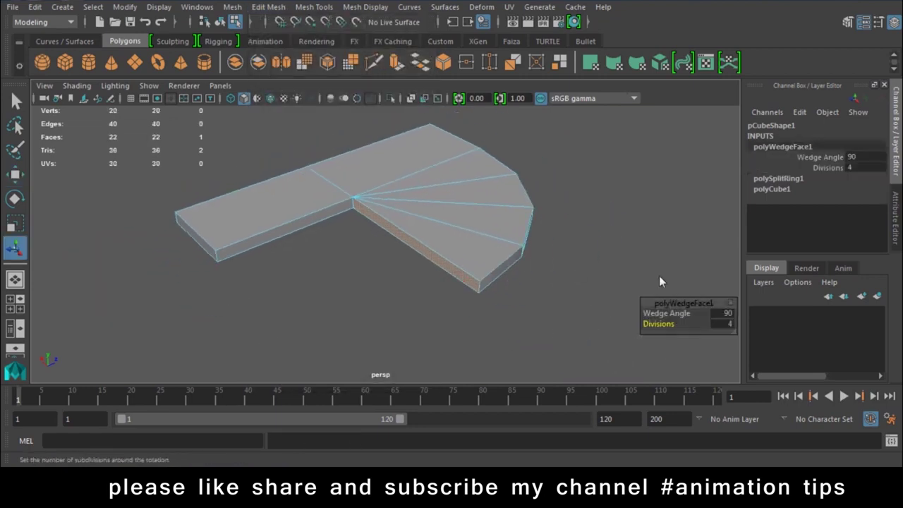
mouse_move(674, 313)
left_mouse_down()
mouse_move(716, 317)
mouse_move(702, 319)
left_mouse_up()
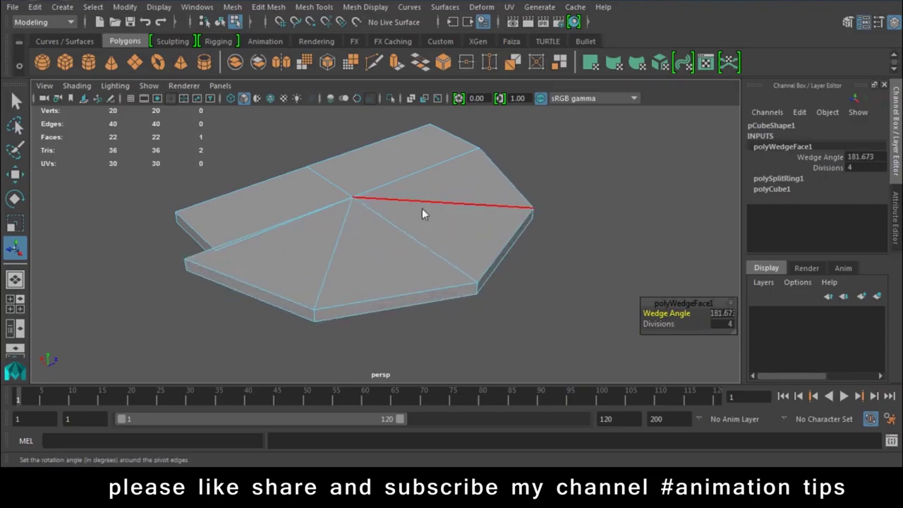
- Return to Object Mode and undo until polyWedgeFace1 is removed, leaving 12 vertices and 10 faces
key("w")
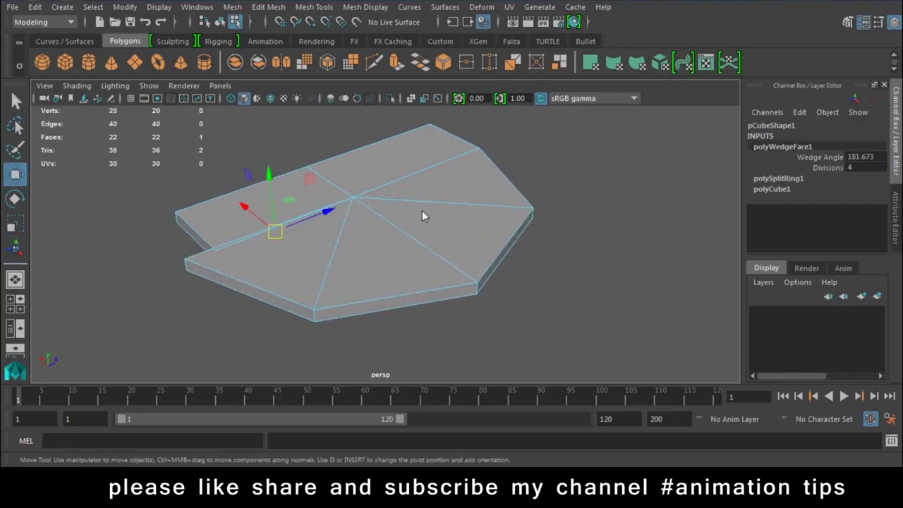
right_click_drag(412, 210, 452, 123)
key("ctrl+z")
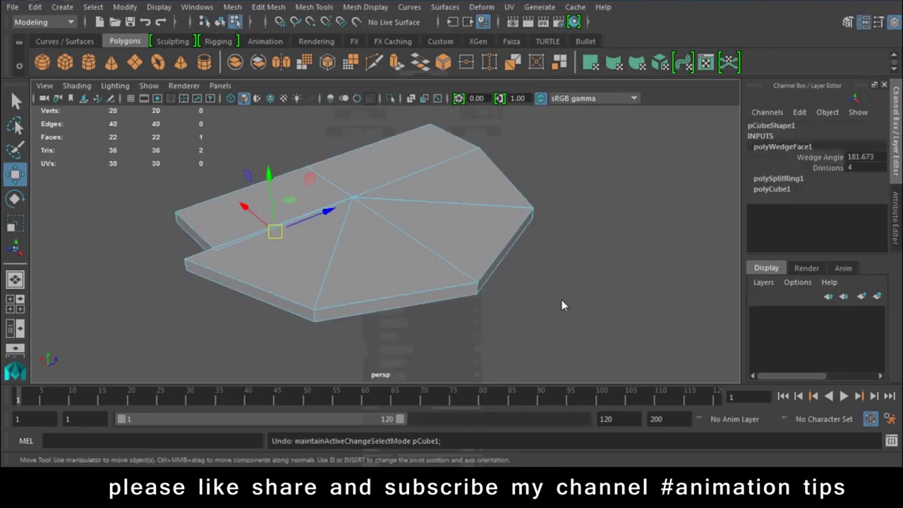
key("ctrl+z")
key("ctrl+z")
mouse_move(563, 306)
left_mouse_down("alt")
mouse_move(423, 242)
mouse_move(423, 226)
mouse_move(392, 247)
mouse_move(415, 225)
left_mouse_up("alt")
right_click_drag(414, 116, 414, 79)
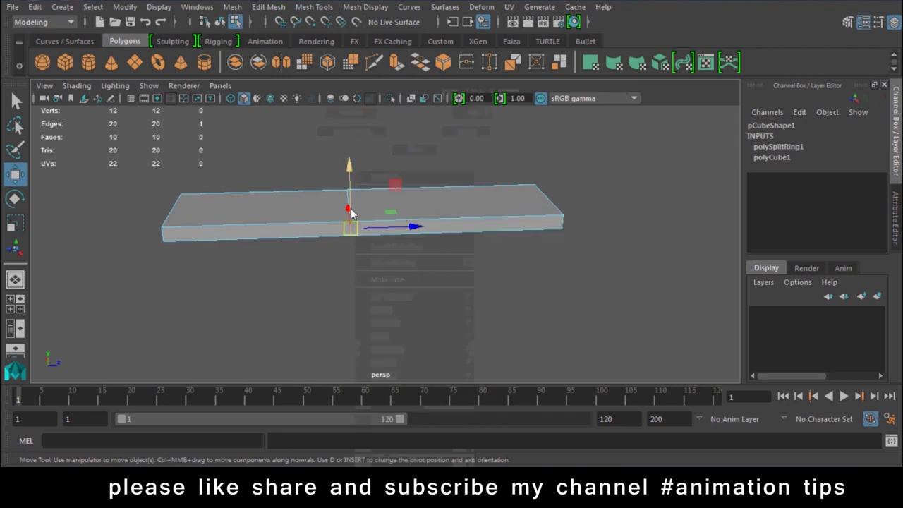
- Slide the edge loop along the slab's X length and select the front end face
double_click(352, 212)
left_click_drag(417, 213, 434, 213)
right_click_drag(463, 124, 462, 244)
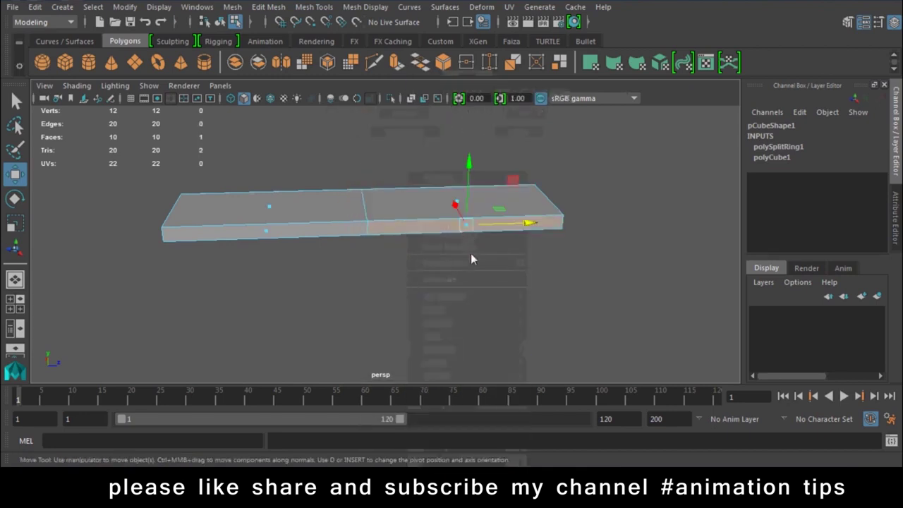
left_click(467, 224)
right_click_drag(443, 116, 338, 203)
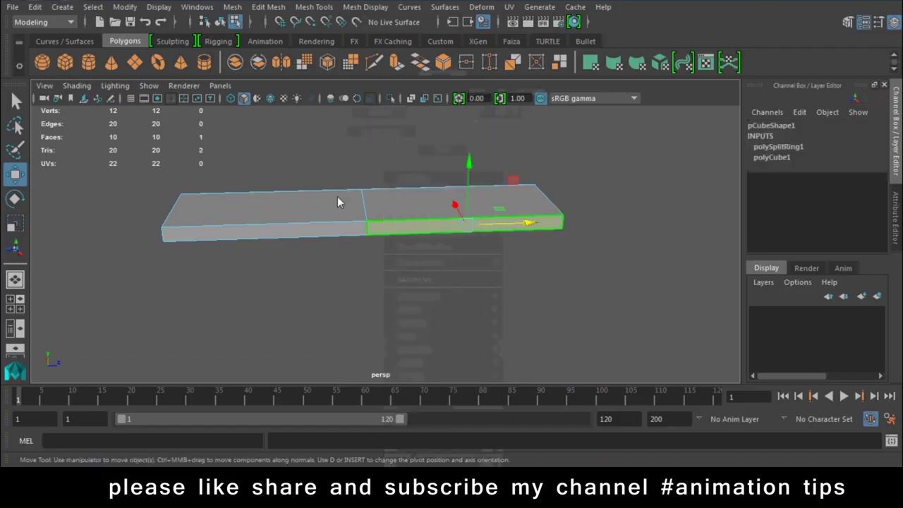
scroll(337, 203, "up", 4)
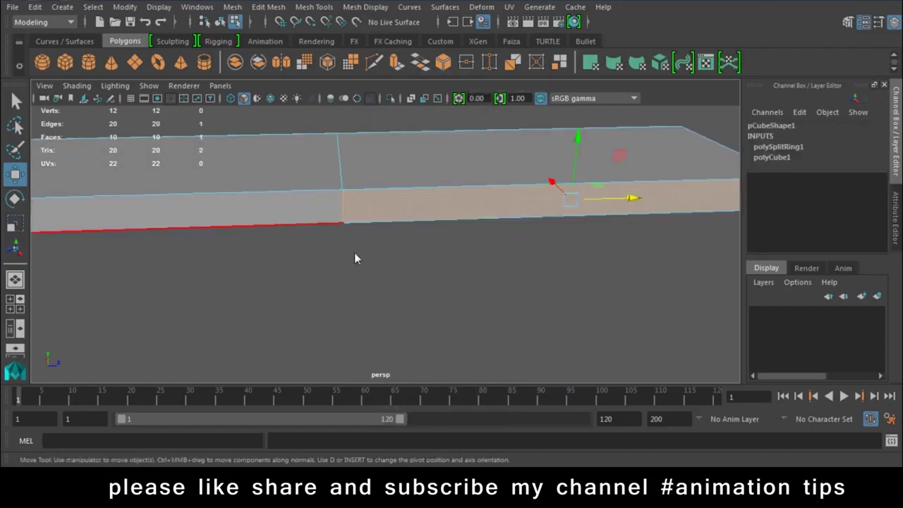
scroll(349, 233, "down", 3)
left_click_drag(343, 212, 366, 118, "alt")
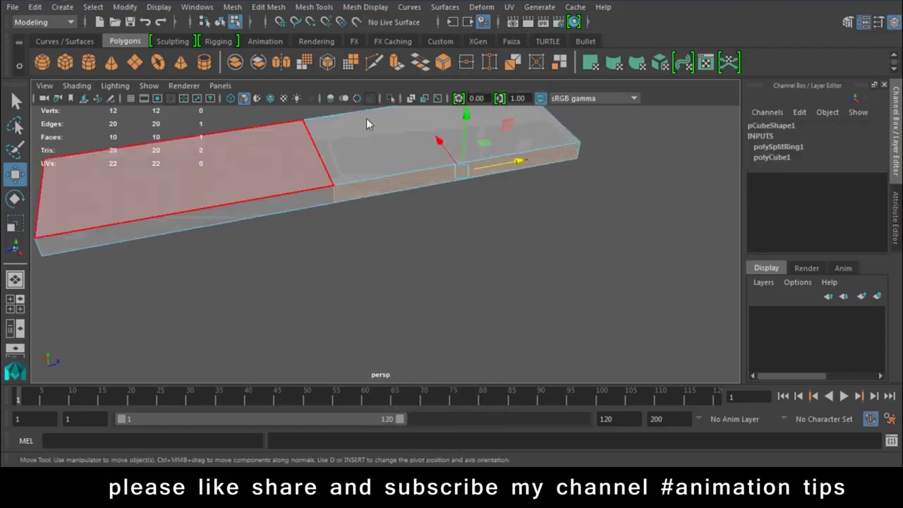
- Wedge the end face with Wedge Angle 180 and 30 divisions into a semicircle
left_click(314, 8)
mouse_move(268, 7)
left_click(293, 350)
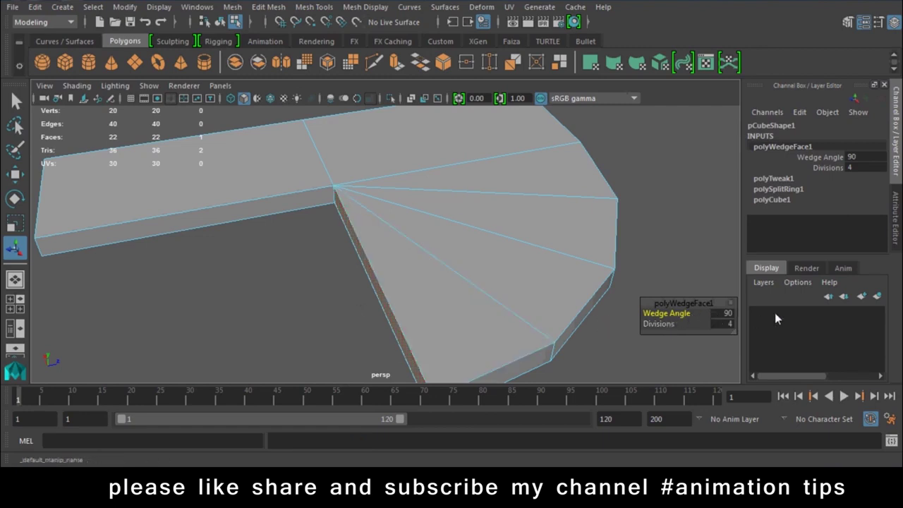
left_click(730, 314)
double_click(732, 314)
type("180")
left_click(711, 326)
middle_click_drag(663, 323, 817, 320)
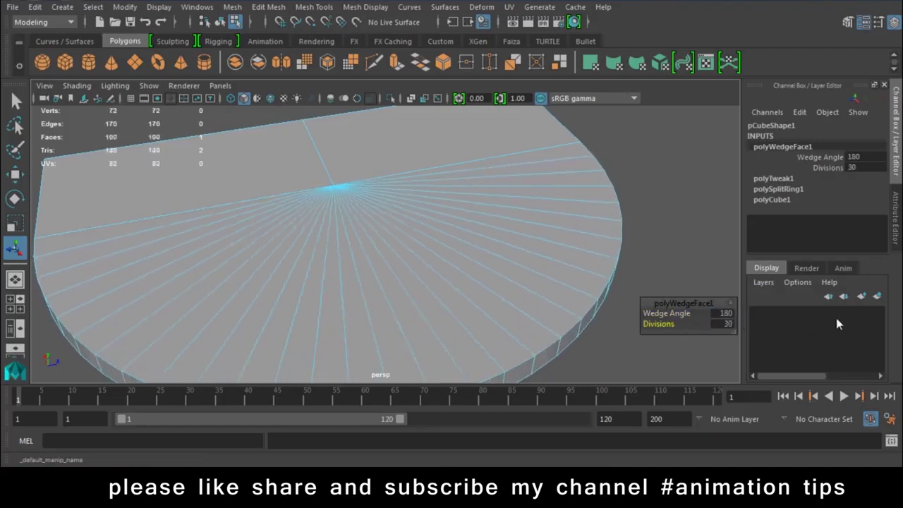
scroll(369, 292, "down", 2)
left_click_drag(369, 293, 456, 280, "alt")
left_click(552, 253)
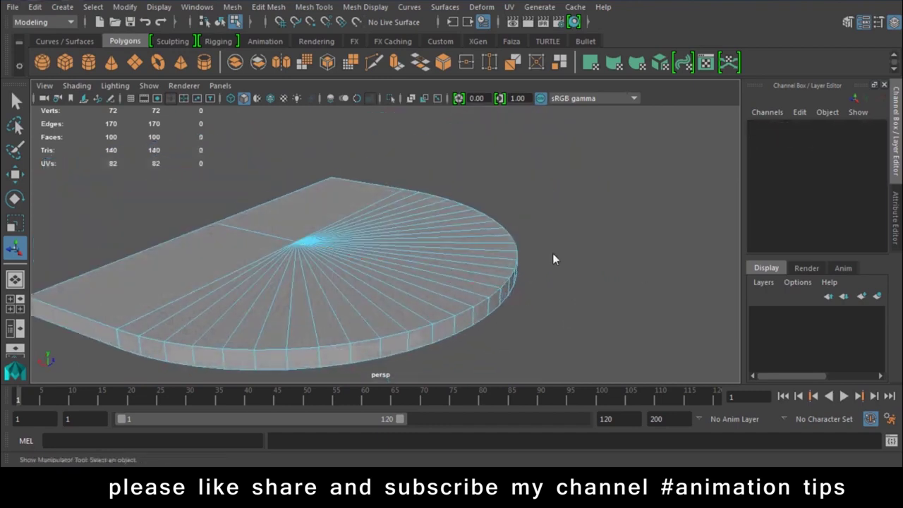
right_click(393, 199)
left_click(413, 93)
mouse_move(512, 263)
left_mouse_down("alt")
mouse_move(396, 261)
mouse_move(491, 259)
mouse_move(422, 352)
mouse_move(432, 292)
left_mouse_up("alt")
left_click(433, 291)
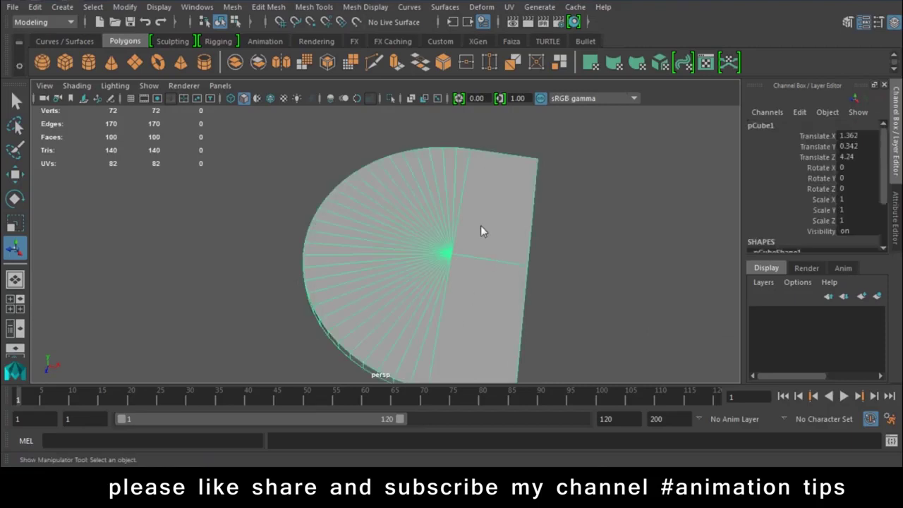
left_click_drag(429, 376, 437, 299, "alt")
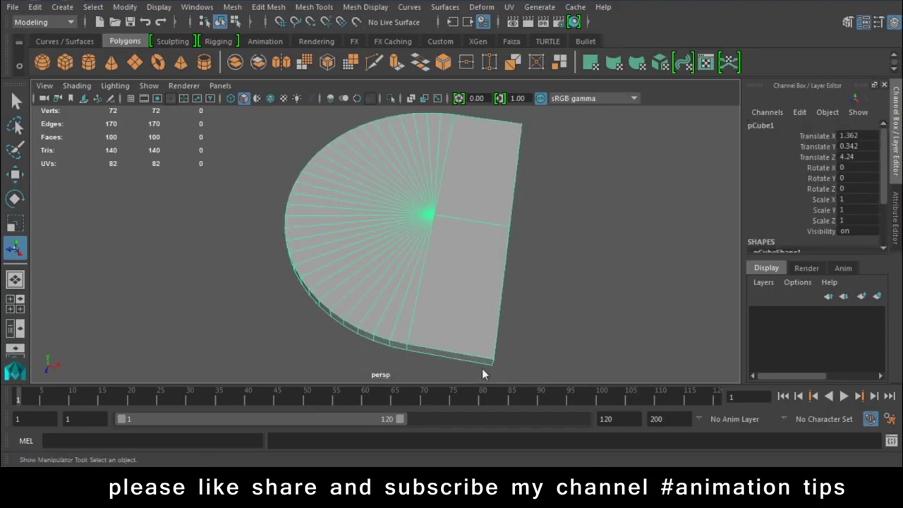
left_click(570, 330)
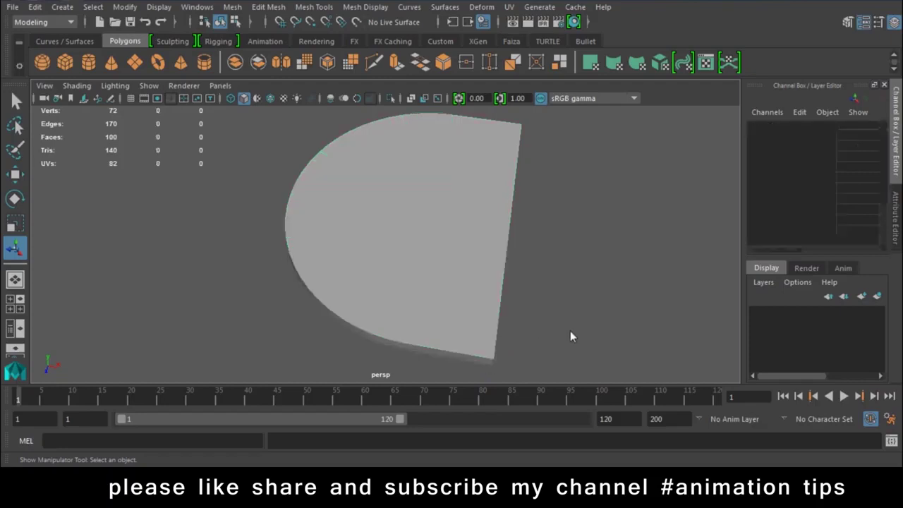
- Postpone the product improvement prompt with Remind Me Later and snapshot label 002
scroll(190, 348, "down", 5)
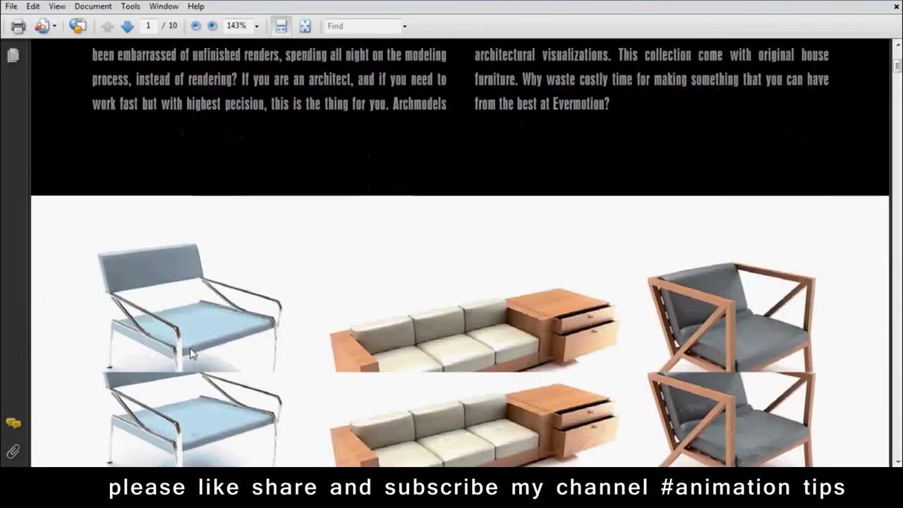
scroll(189, 348, "down", 5)
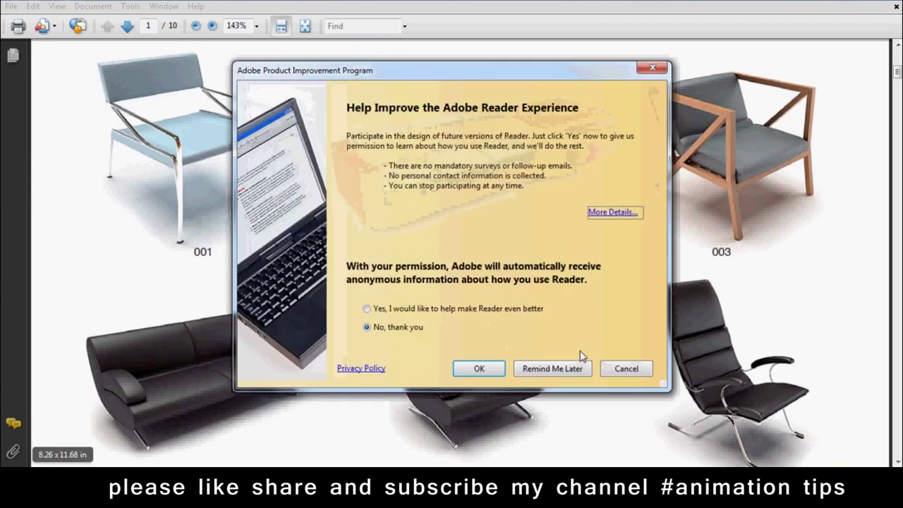
left_click(567, 373)
left_click_drag(524, 215, 403, 269)
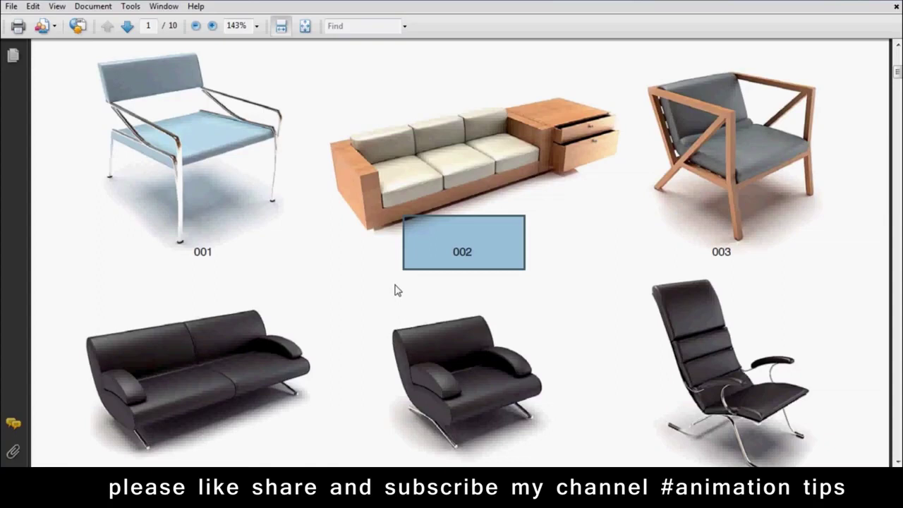
- Scroll further down the catalogue and snapshot the area around label 017
scroll(395, 289, "down", 4)
scroll(395, 289, "down", 3)
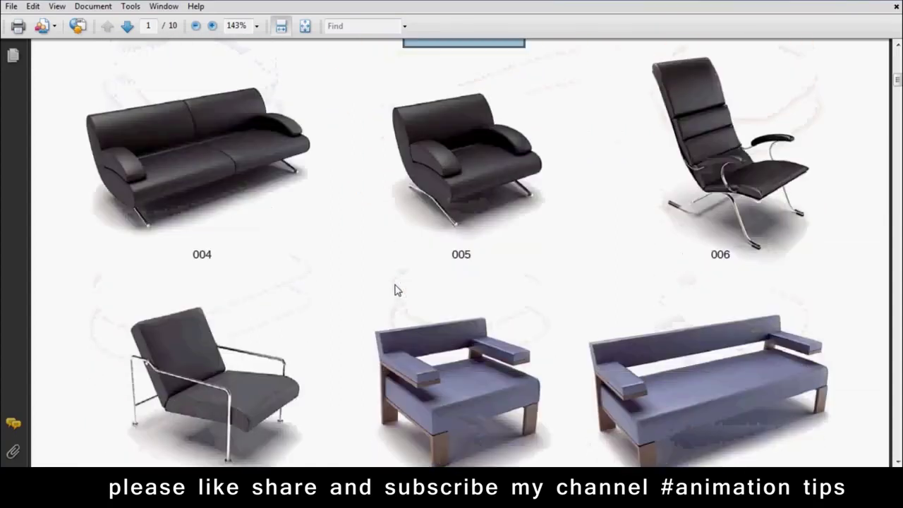
scroll(395, 289, "down", 5)
scroll(665, 319, "down", 5)
scroll(665, 319, "down", 3)
scroll(665, 321, "down", 4)
scroll(665, 321, "down", 3)
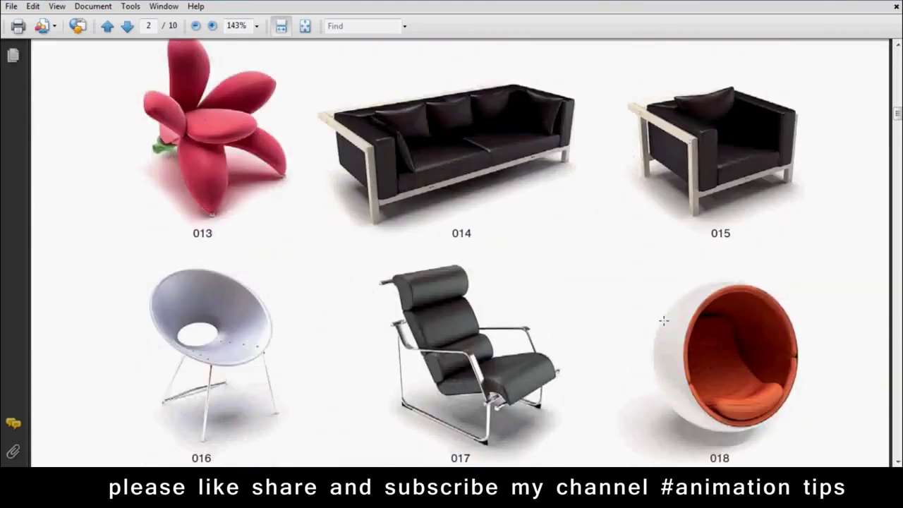
scroll(664, 320, "down", 4)
scroll(661, 318, "down", 2)
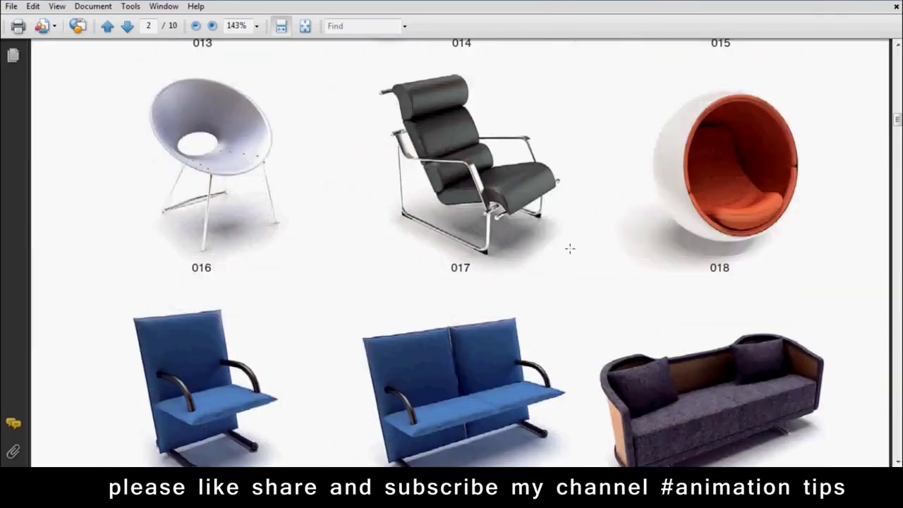
left_click_drag(553, 239, 358, 291)
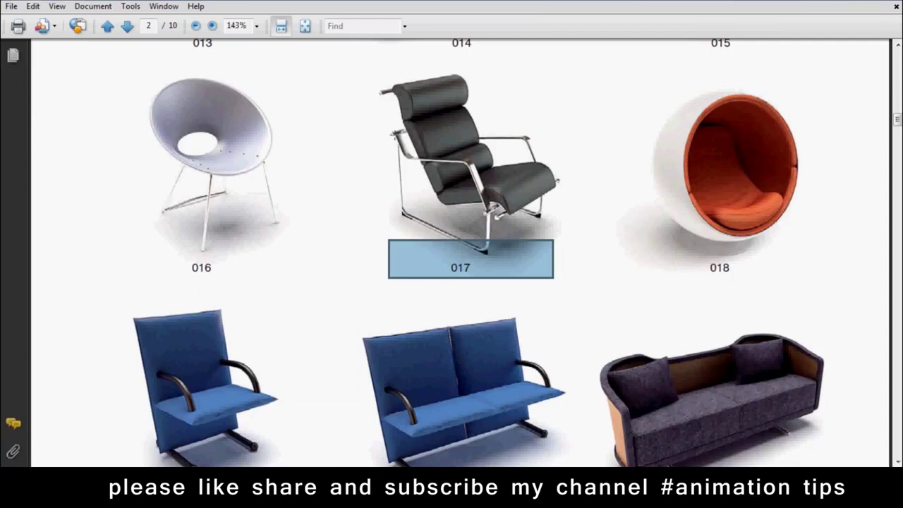
- Scroll down to page 3 showing sofas 031–033 and drag a snapshot selection
scroll(646, 262, "down", 1)
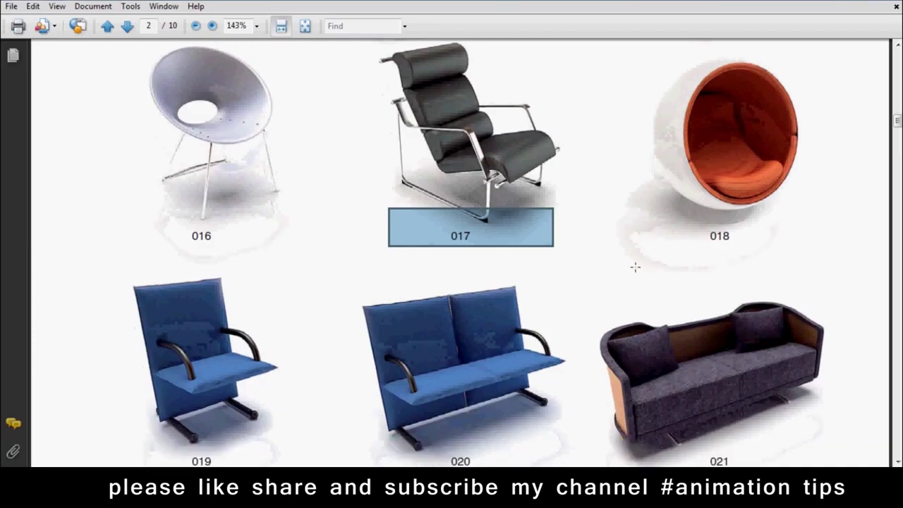
scroll(635, 264, "down", 3)
scroll(635, 266, "down", 4)
scroll(634, 267, "down", 5)
scroll(633, 267, "down", 4)
scroll(632, 266, "down", 7)
scroll(633, 266, "down", 3)
scroll(628, 275, "down", 5)
scroll(620, 288, "down", 1)
left_click_drag(446, 246, 545, 243)
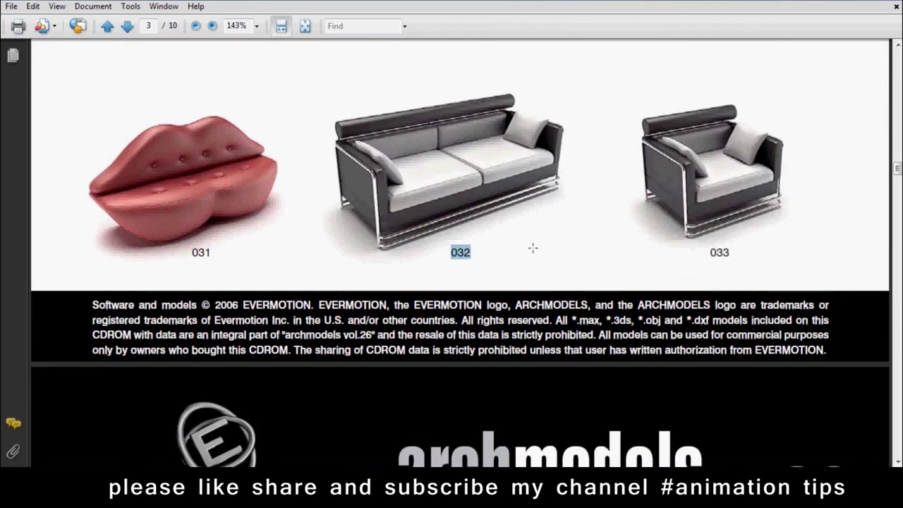
- Scroll into page 4 and snapshot the area around label 044
scroll(532, 248, "down", 4)
scroll(532, 247, "down", 2)
scroll(532, 247, "down", 3)
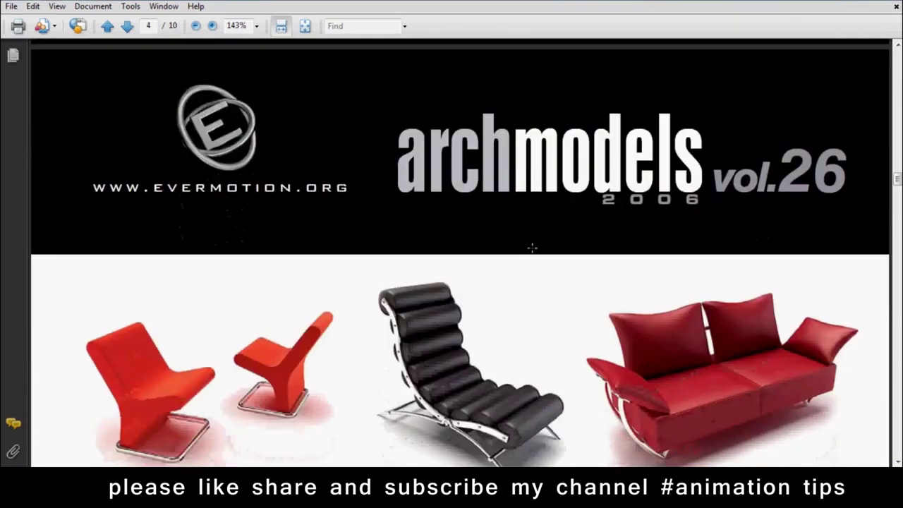
scroll(532, 248, "down", 3)
scroll(459, 311, "down", 3)
scroll(459, 311, "down", 3)
scroll(455, 311, "down", 3)
scroll(455, 310, "down", 3)
scroll(456, 311, "down", 3)
left_click_drag(489, 333, 415, 345)
- Scroll to page 5's items 052–057 and snapshot the area around label 055
scroll(496, 338, "down", 2)
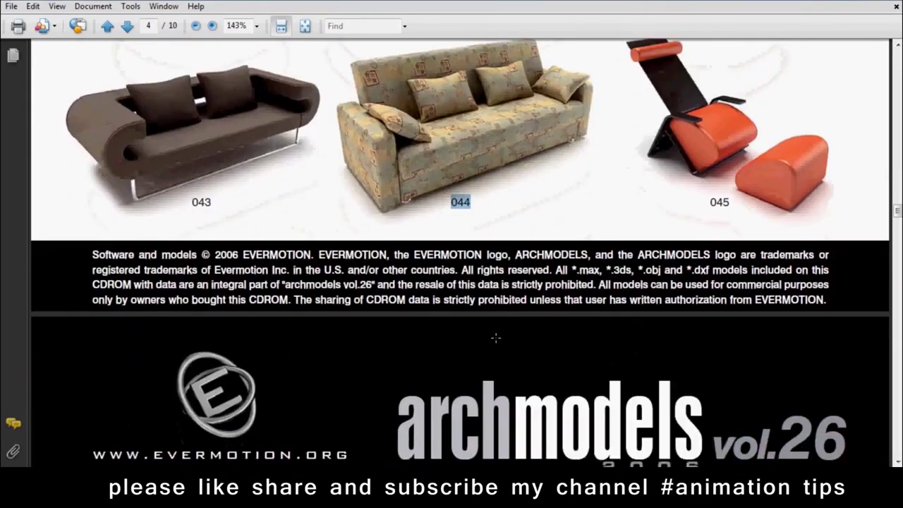
scroll(496, 338, "down", 4)
scroll(493, 339, "down", 1)
scroll(491, 340, "down", 2)
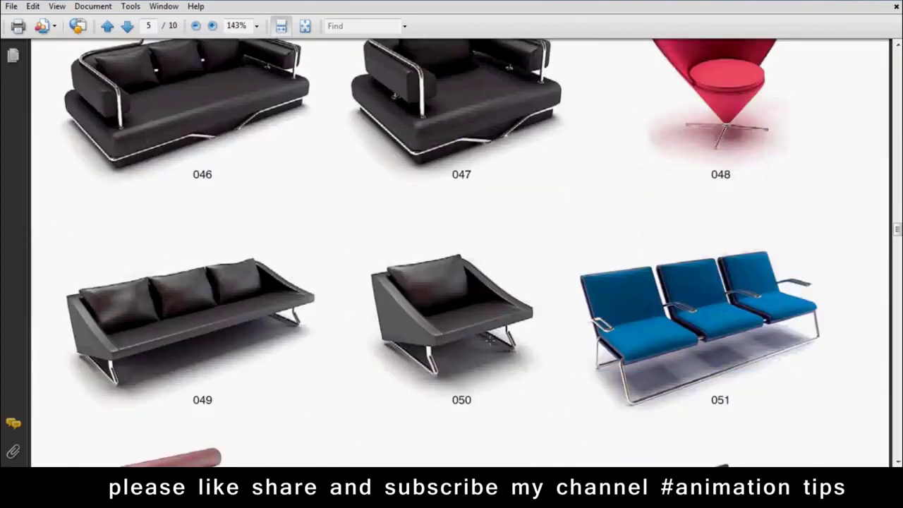
scroll(489, 340, "down", 3)
scroll(488, 340, "down", 2)
scroll(486, 332, "down", 3)
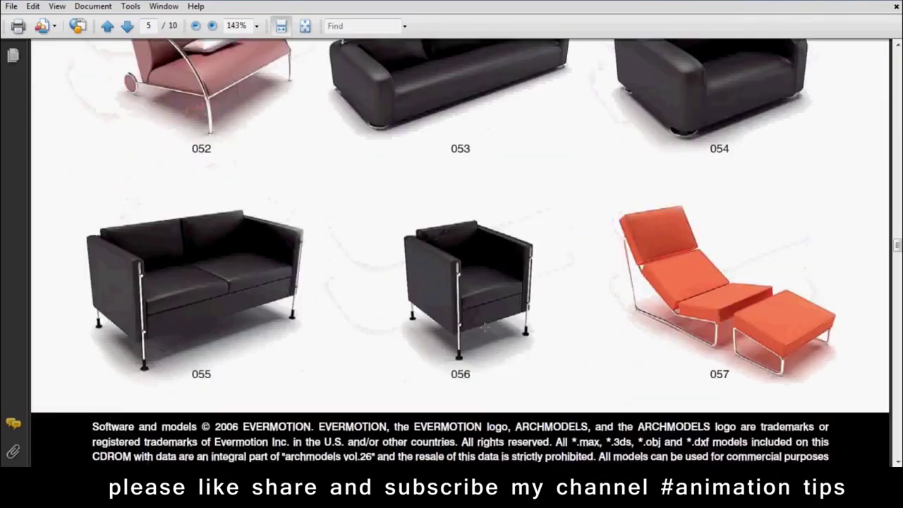
scroll(484, 328, "down", 3)
left_click_drag(265, 269, 151, 303)
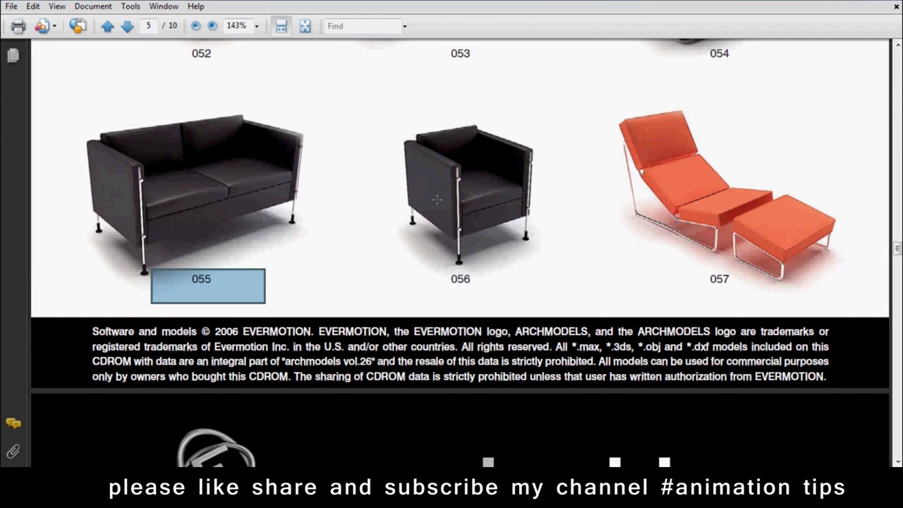